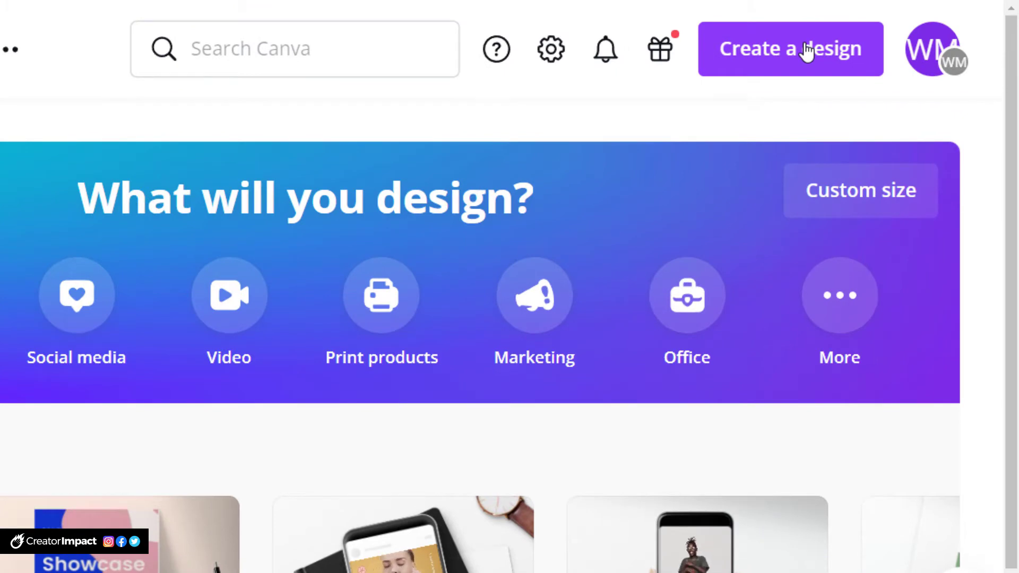
# Search the design formats for 'book' to find the 210 × 297 mm Booklet
pyautogui.click(807, 52)
pyautogui.write('book')
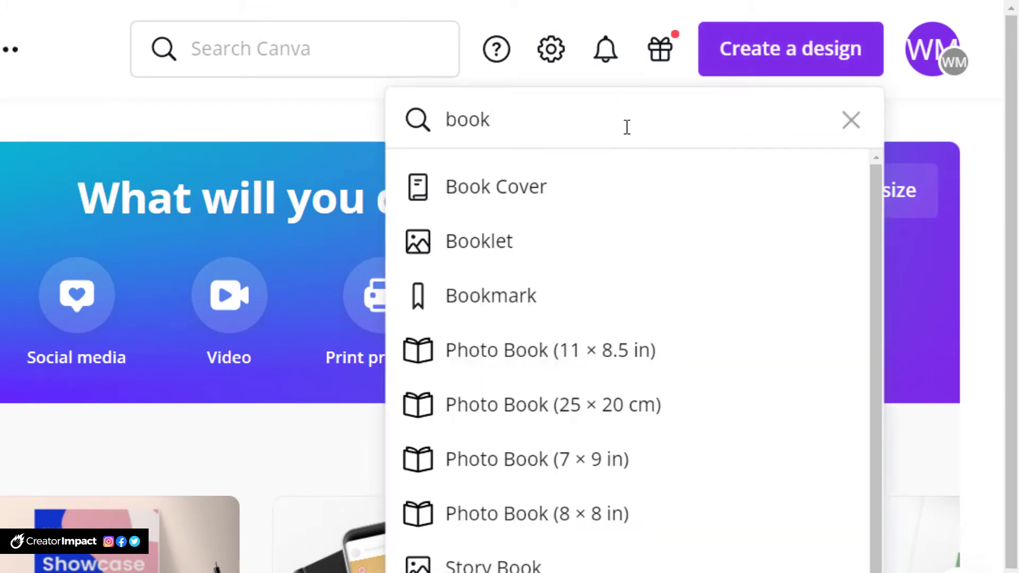
pyautogui.tripleClick(627, 127)
pyautogui.write('book')
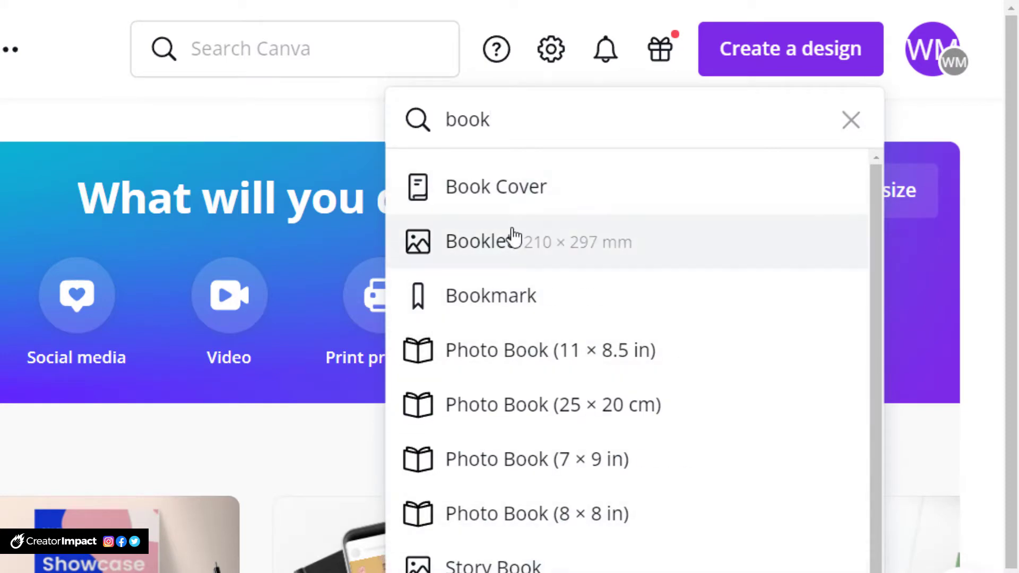
pyautogui.scroll(-1, 582, 491)
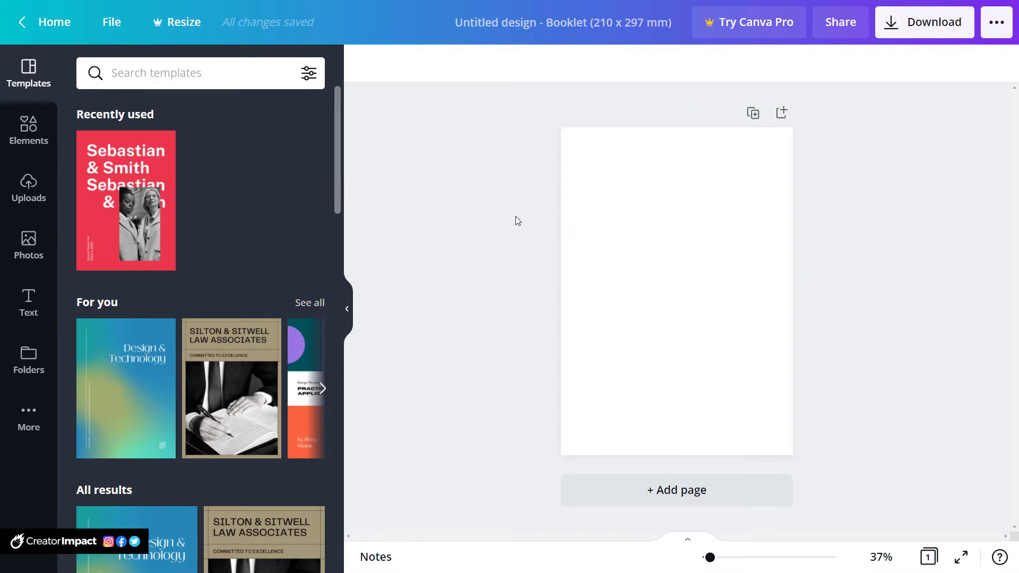
# Add a 'My Ebook' heading in Barlow Condensed Bold at the page's top-left
pyautogui.click(29, 301)
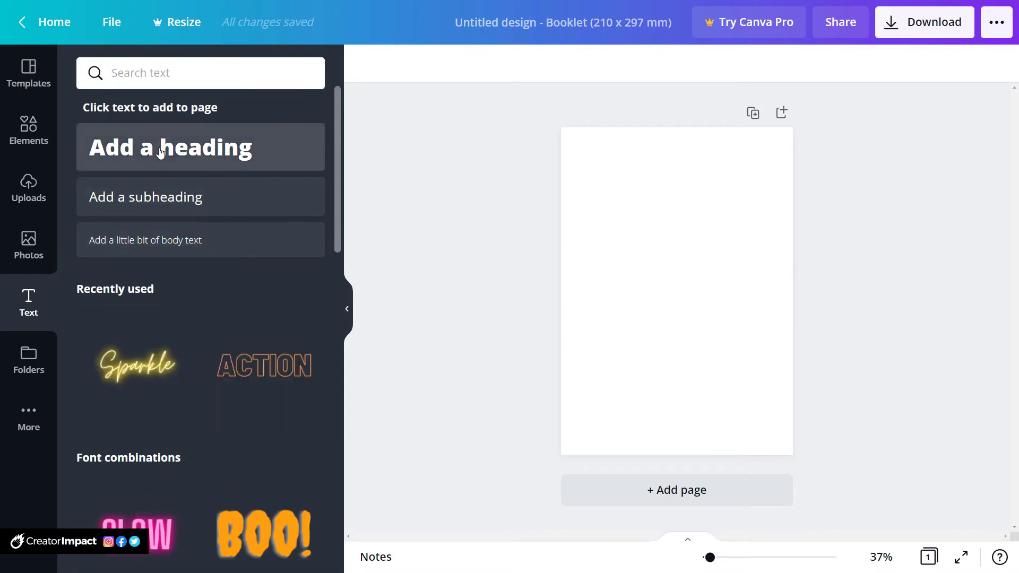
pyautogui.click(167, 148)
pyautogui.doubleClick(667, 292)
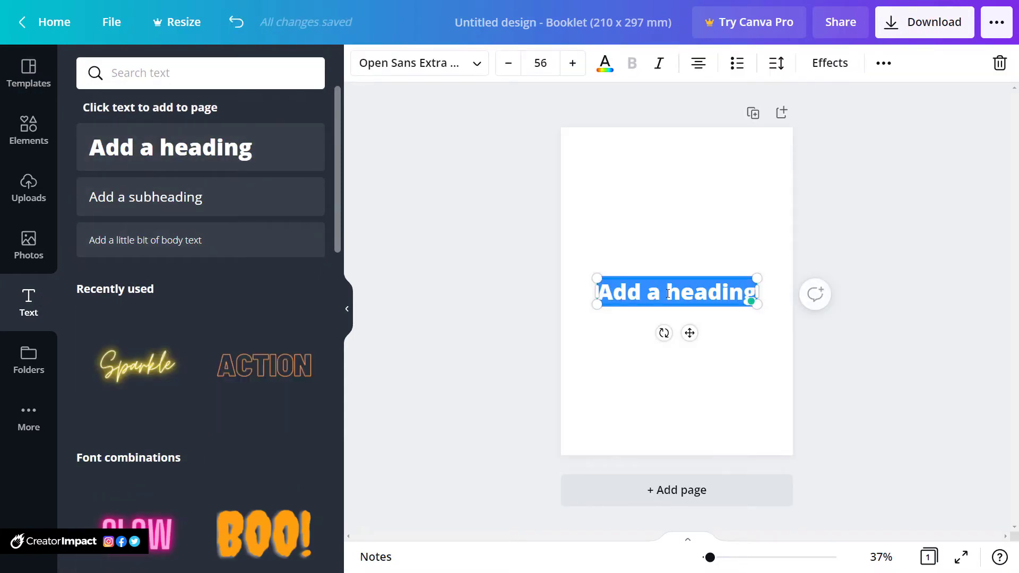
pyautogui.write('My Ebook')
pyautogui.hotkey('ctrl', 'a')
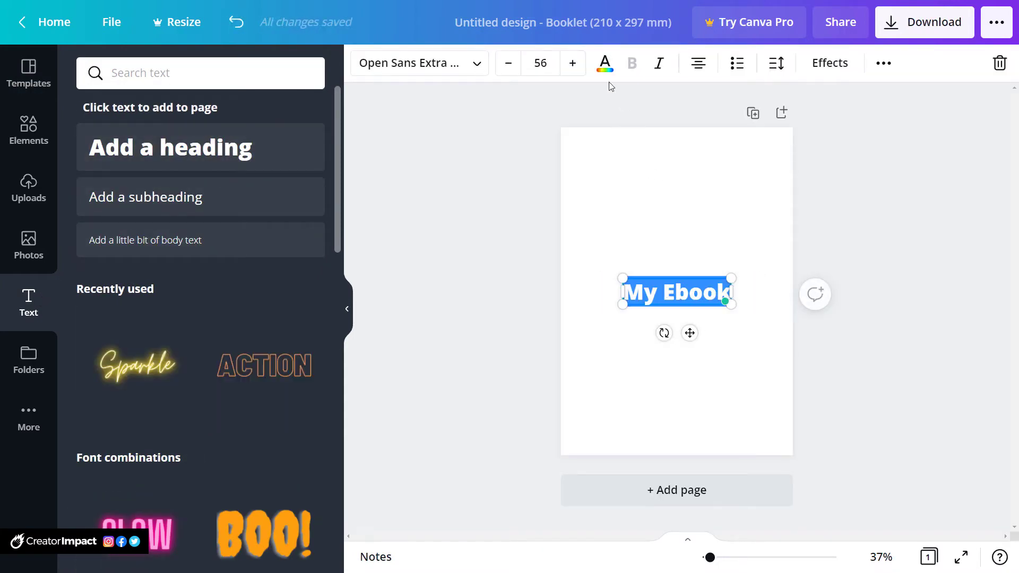
pyautogui.click(478, 68)
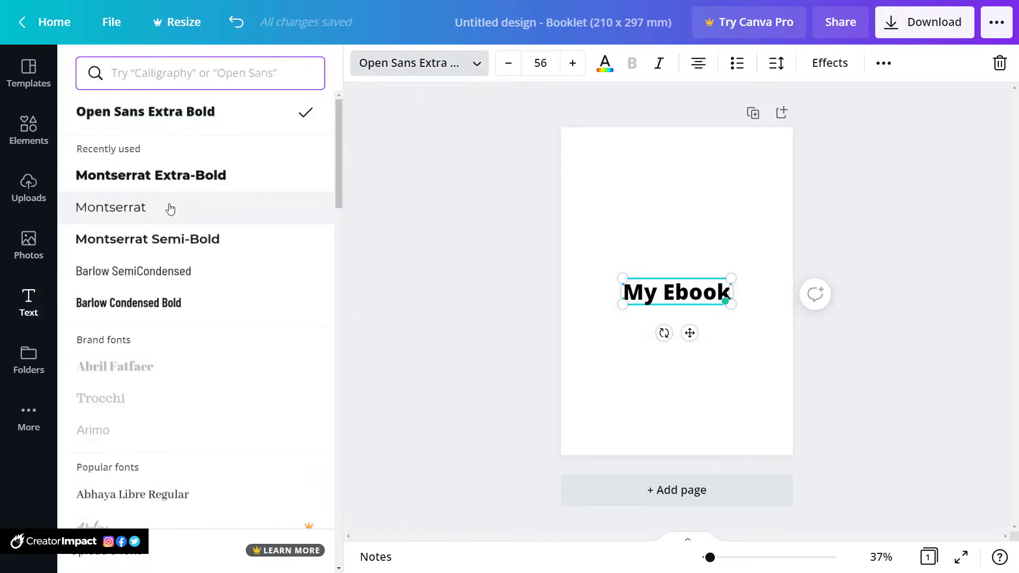
pyautogui.click(165, 222)
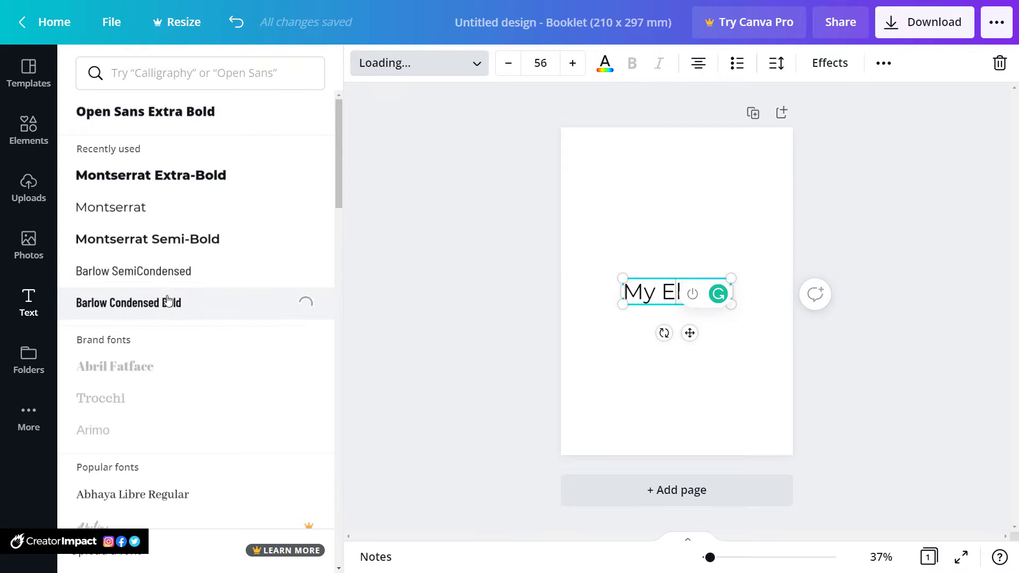
pyautogui.click(653, 276)
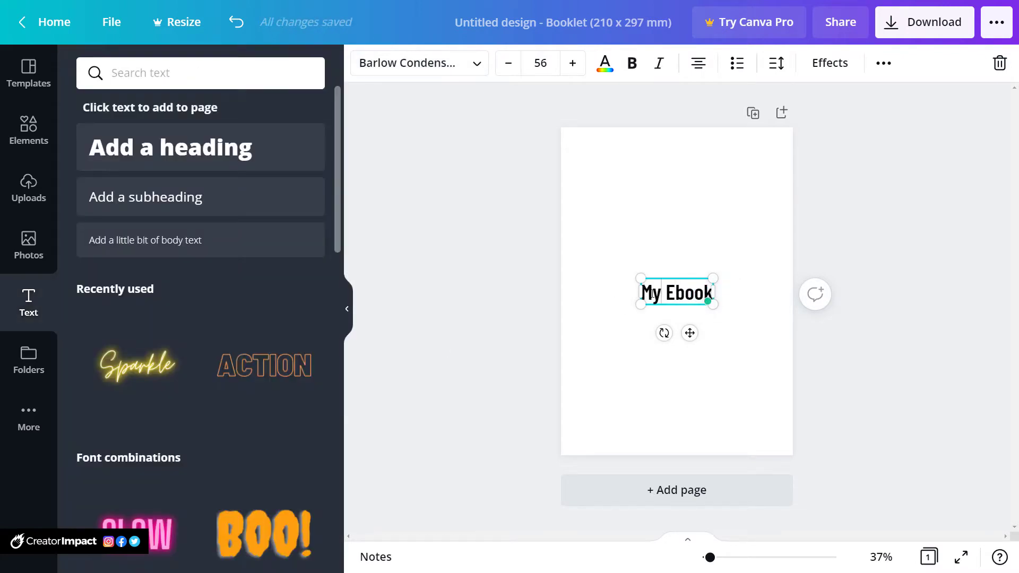
pyautogui.moveTo(650, 305); pyautogui.dragTo(594, 179)
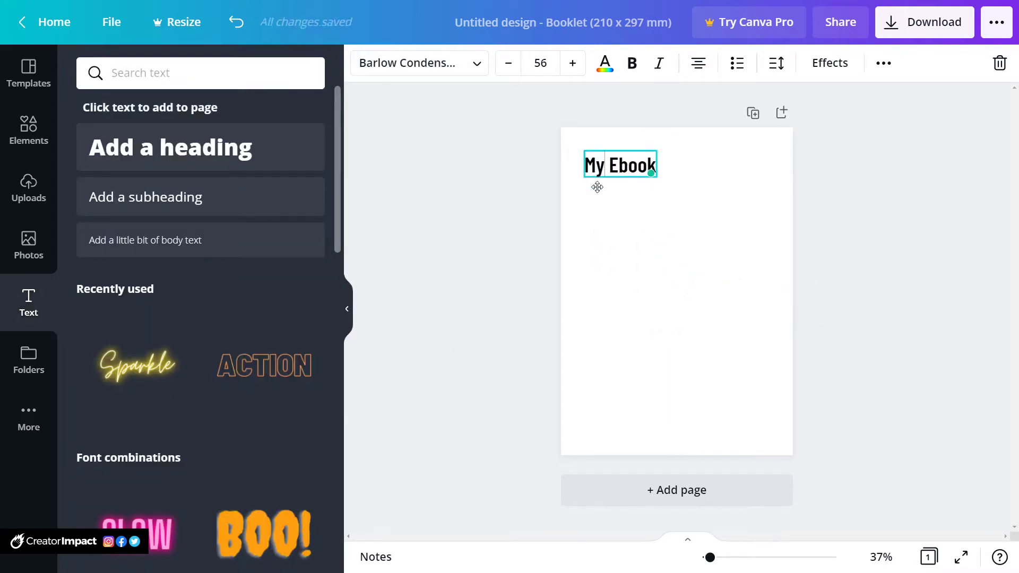
# Add a desert stock photo and a square, then select everything on the page
pyautogui.click(28, 242)
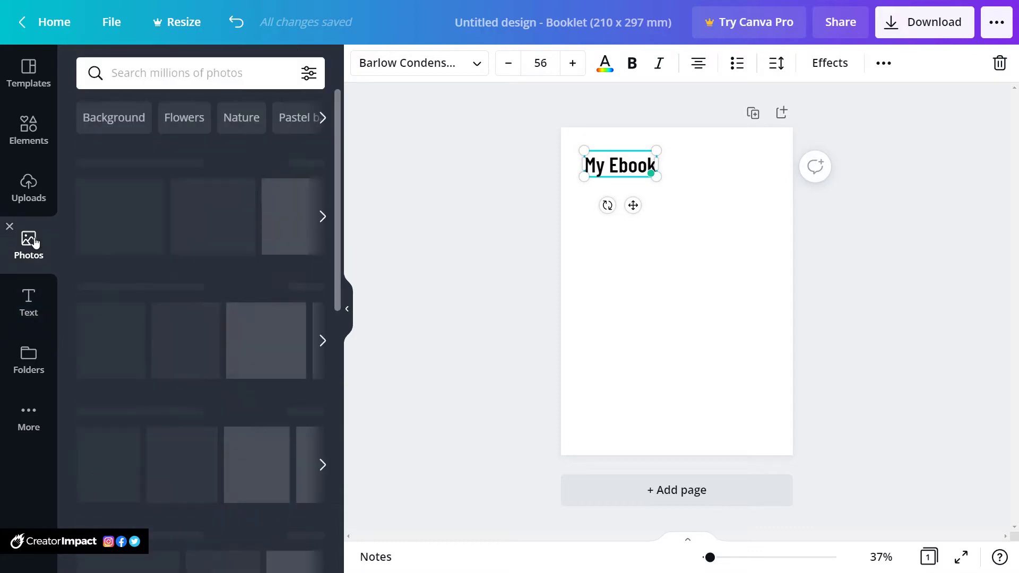
pyautogui.click(232, 378)
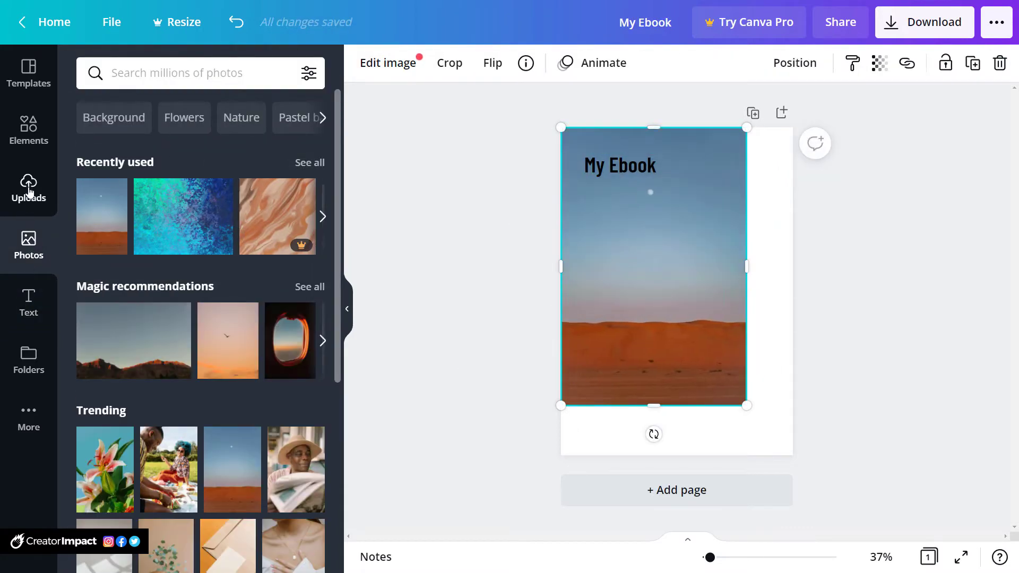
pyautogui.click(31, 132)
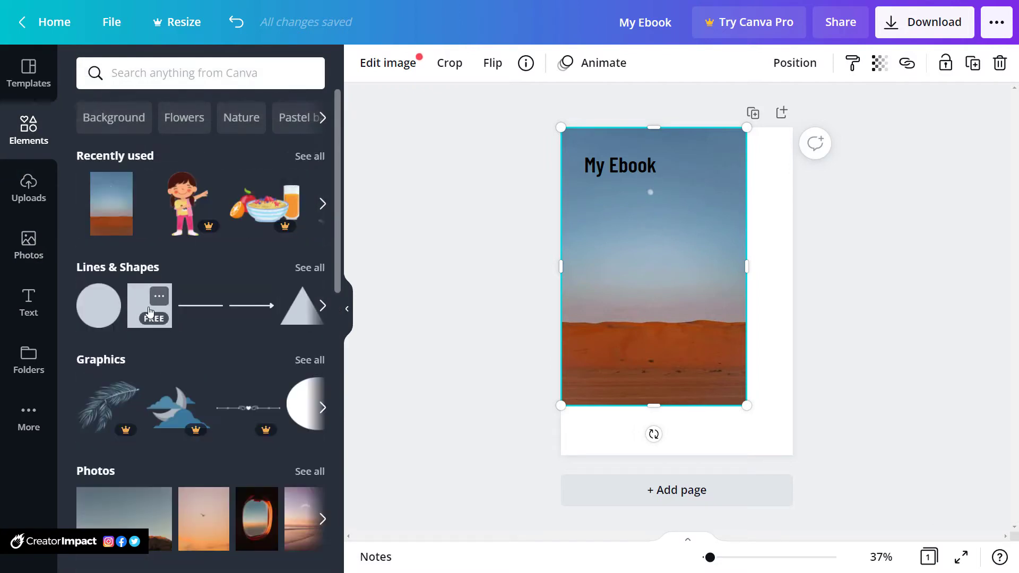
pyautogui.click(149, 312)
pyautogui.moveTo(692, 301); pyautogui.dragTo(733, 324)
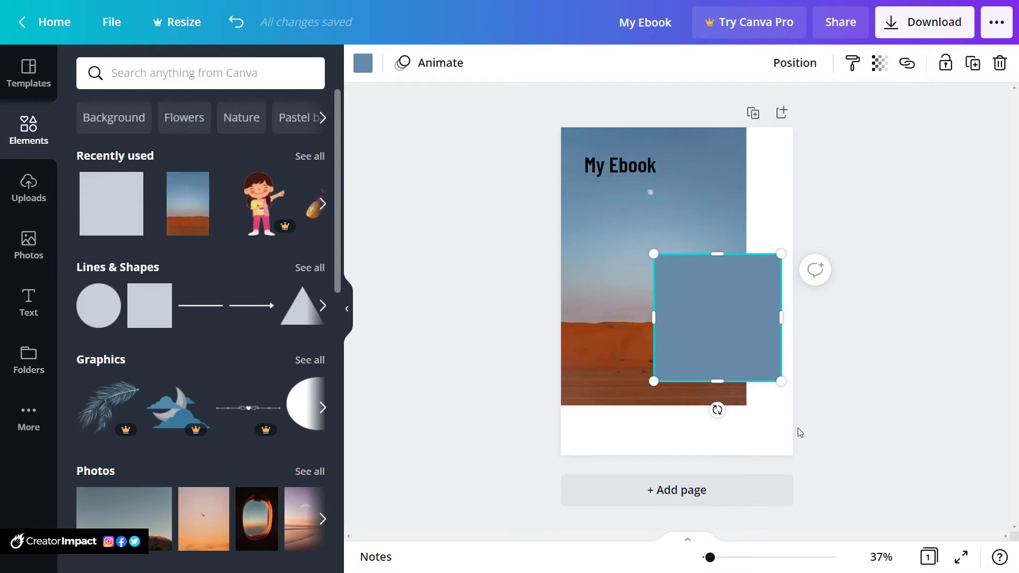
pyautogui.moveTo(797, 428); pyautogui.dragTo(572, 154)
# Delete the trial elements and open the green Employee Handbook template's pages
pyautogui.press('Delete')
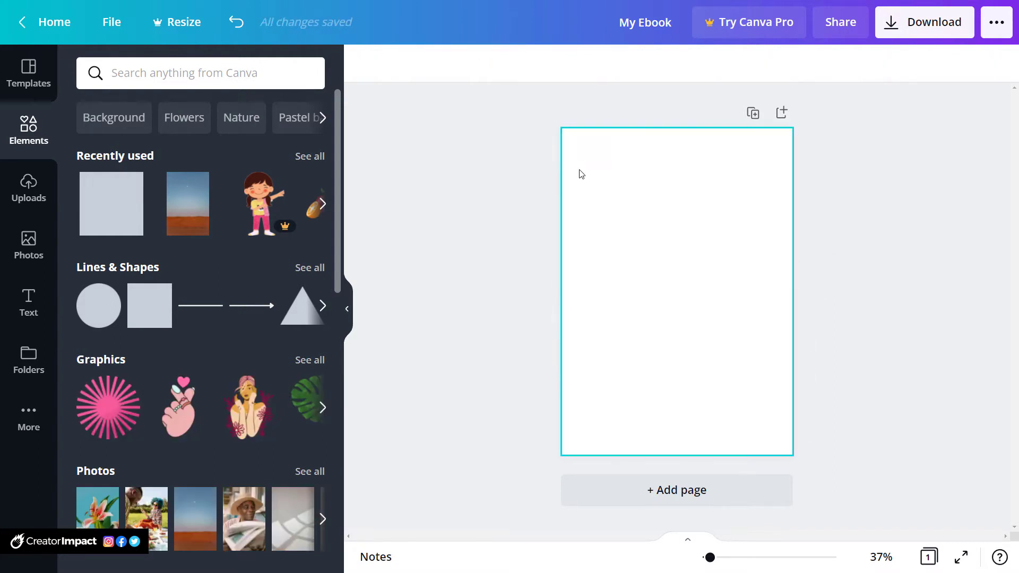
pyautogui.click(22, 70)
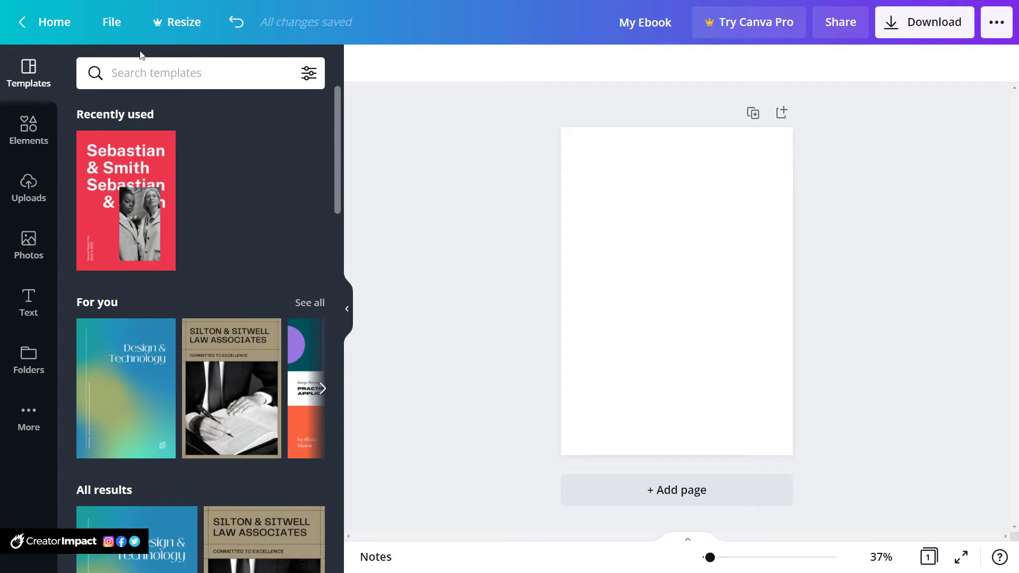
pyautogui.moveTo(336, 128); pyautogui.dragTo(347, 354)
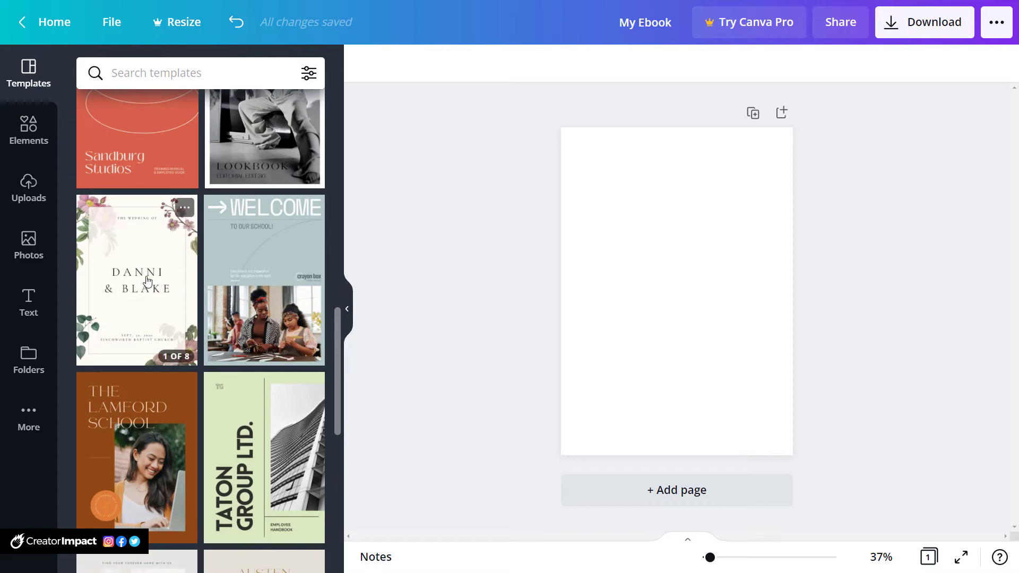
pyautogui.scroll(-4, 207, 277)
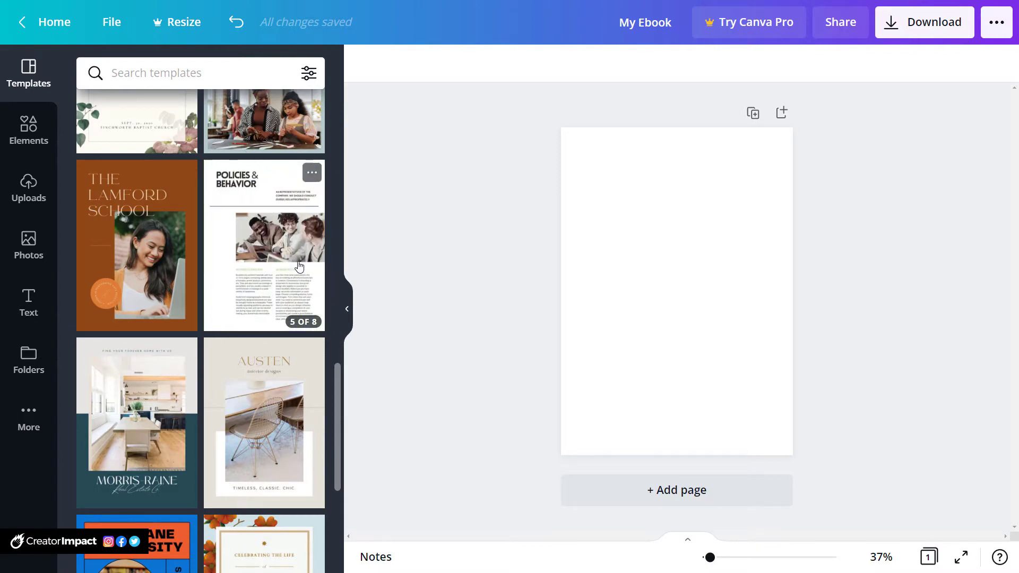
pyautogui.click(300, 265)
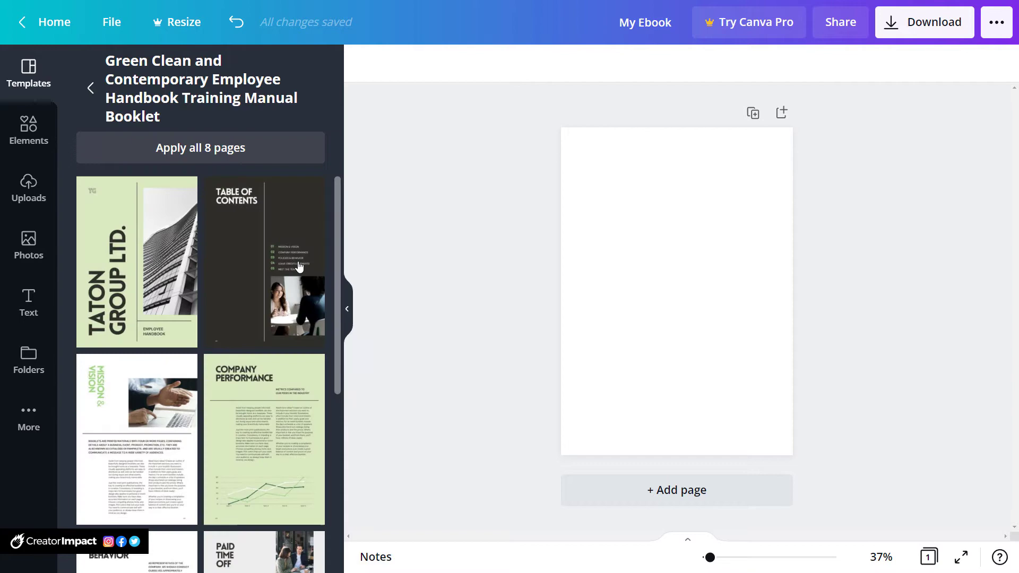
pyautogui.moveTo(336, 186)
pyautogui.mouseDown()
pyautogui.moveTo(337, 398)
pyautogui.moveTo(338, 196)
pyautogui.mouseUp()
# Apply all 8 template pages and retitle the cover 'HOW TO IMPROVE YOUR STRIKING'
pyautogui.click(171, 152)
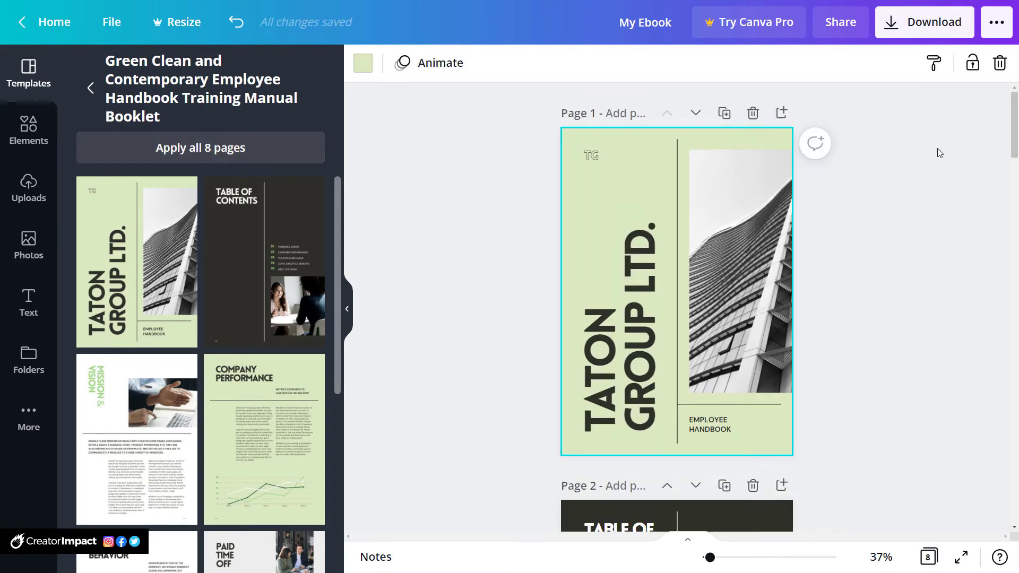
pyautogui.moveTo(1014, 145); pyautogui.dragTo(1014, 111)
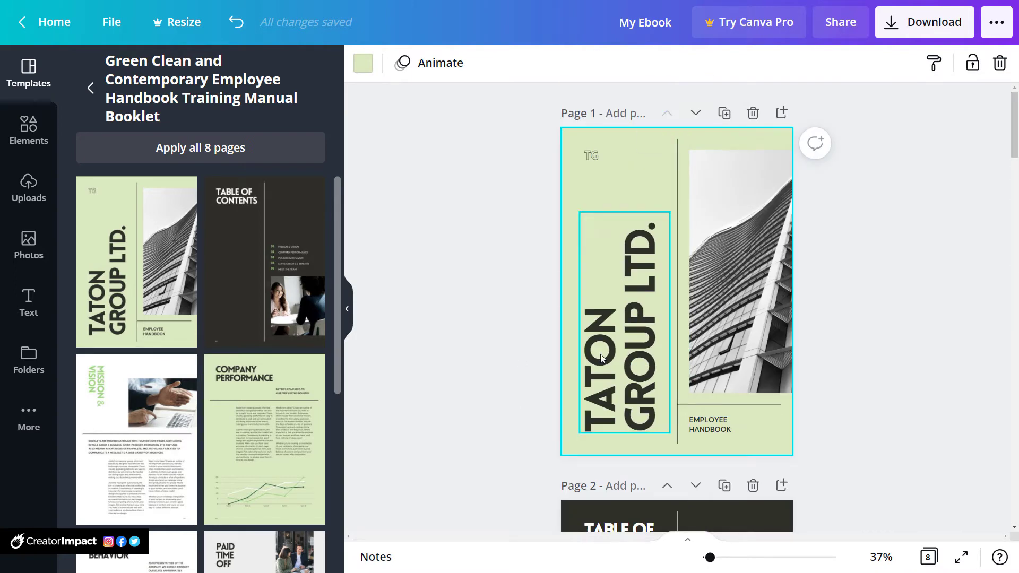
pyautogui.doubleClick(646, 367)
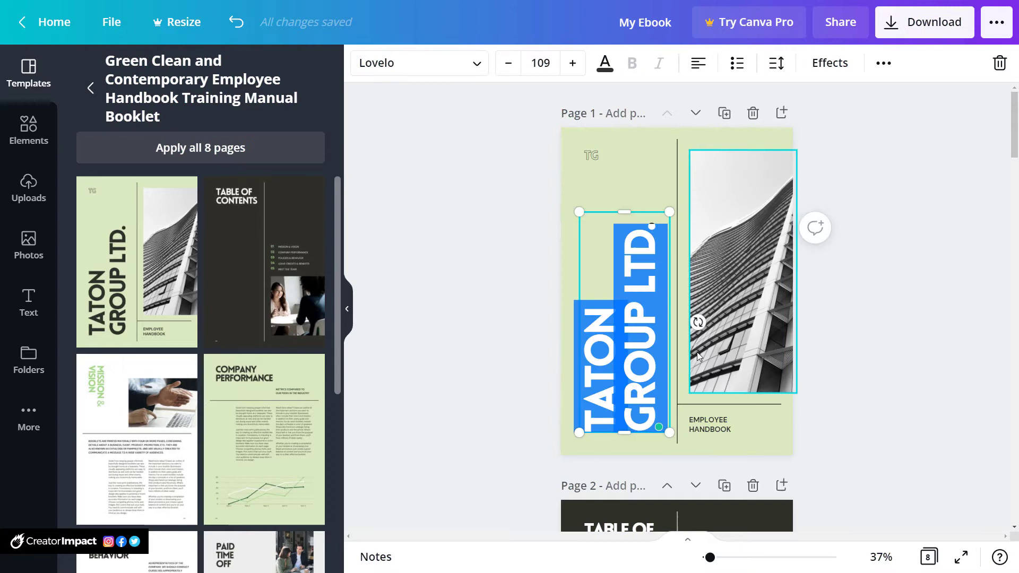
pyautogui.write('HOW TO I')
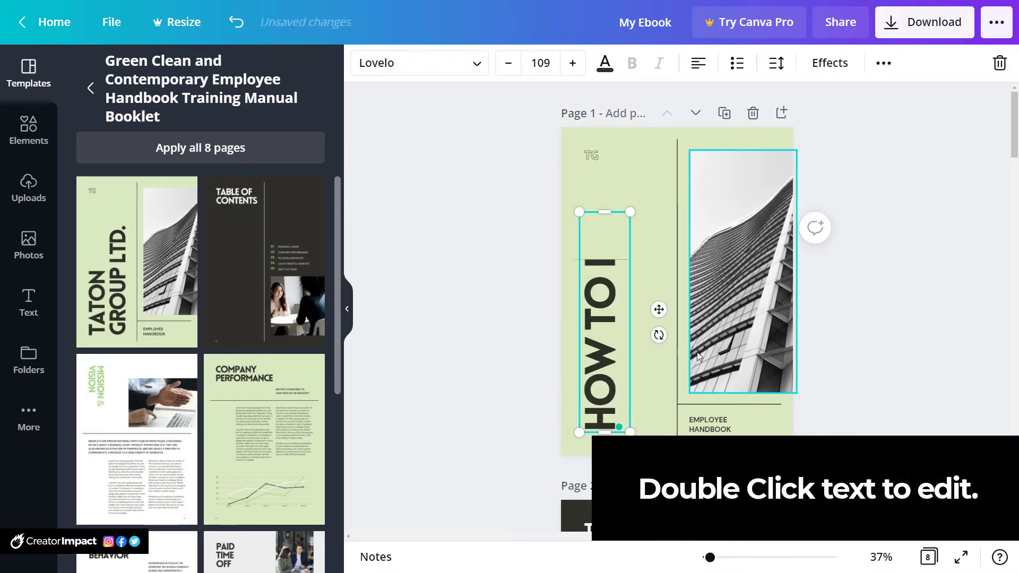
pyautogui.write('MPROVE B')
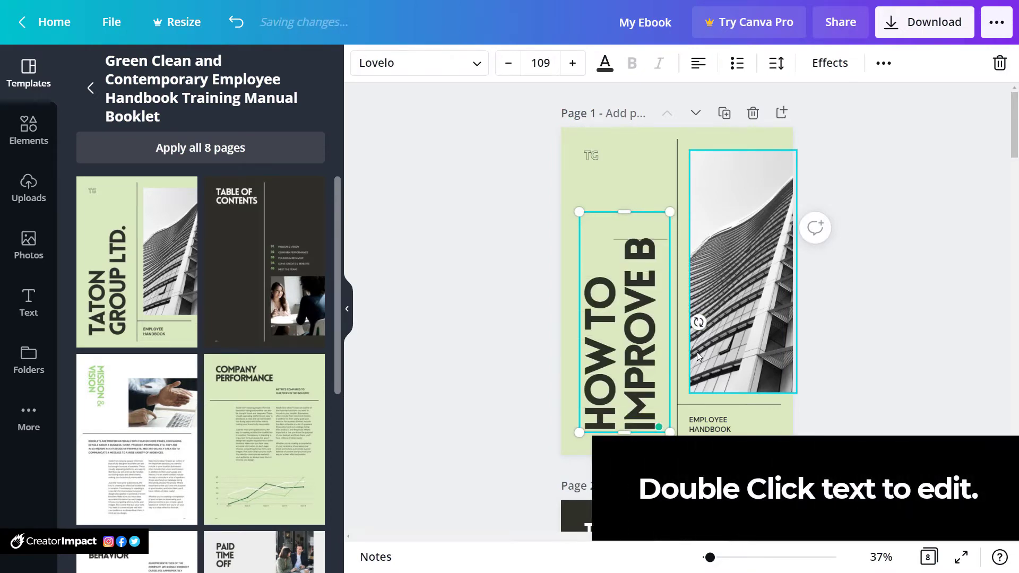
pyautogui.press('BackSpace')
pyautogui.write('YOUR STRIKING')
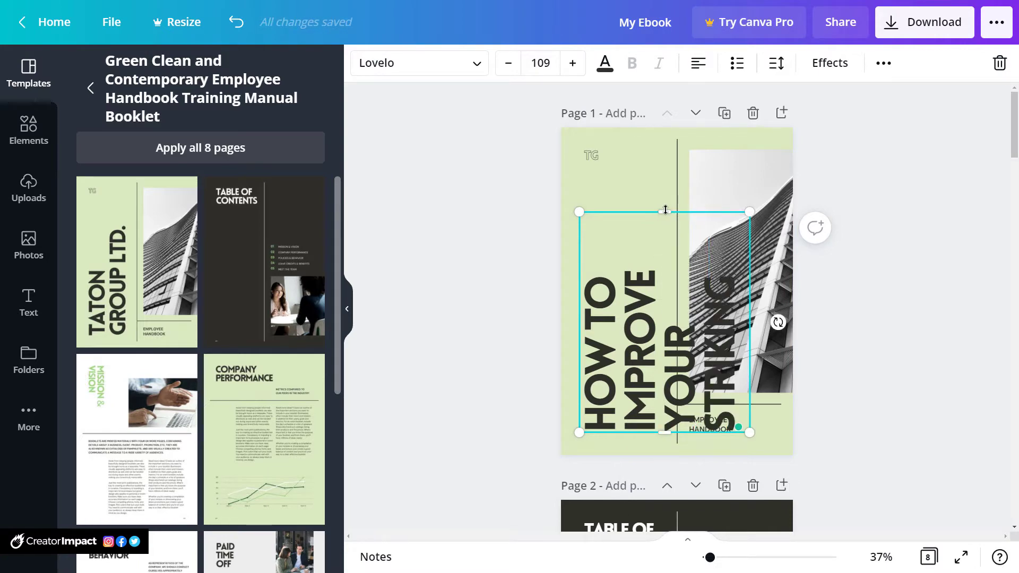
# Make the title box taller and reduce the title font size by eleven steps
pyautogui.moveTo(664, 210); pyautogui.dragTo(669, 168)
pyautogui.tripleClick(669, 353)
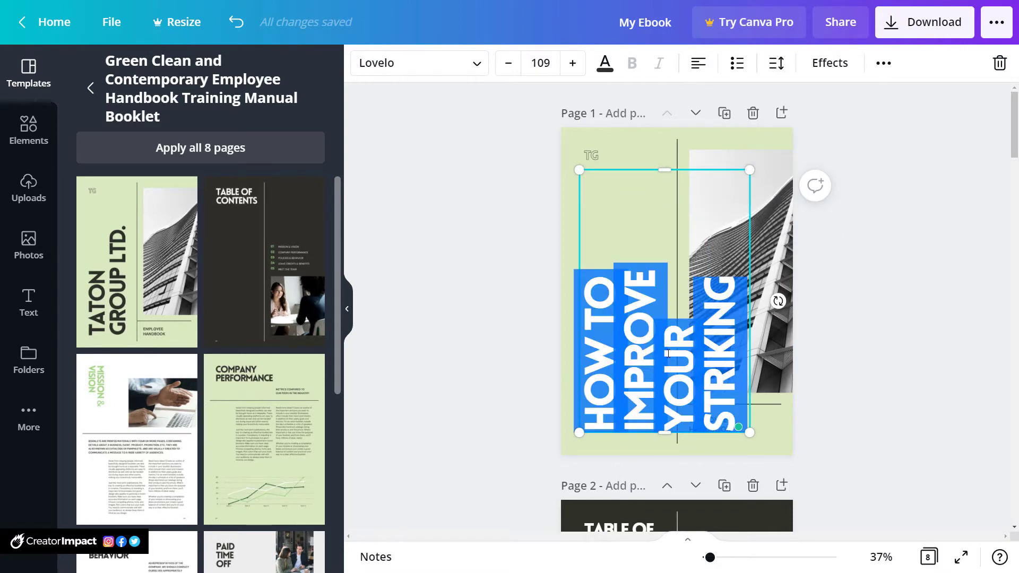
pyautogui.click(508, 63)
pyautogui.click(508, 63)
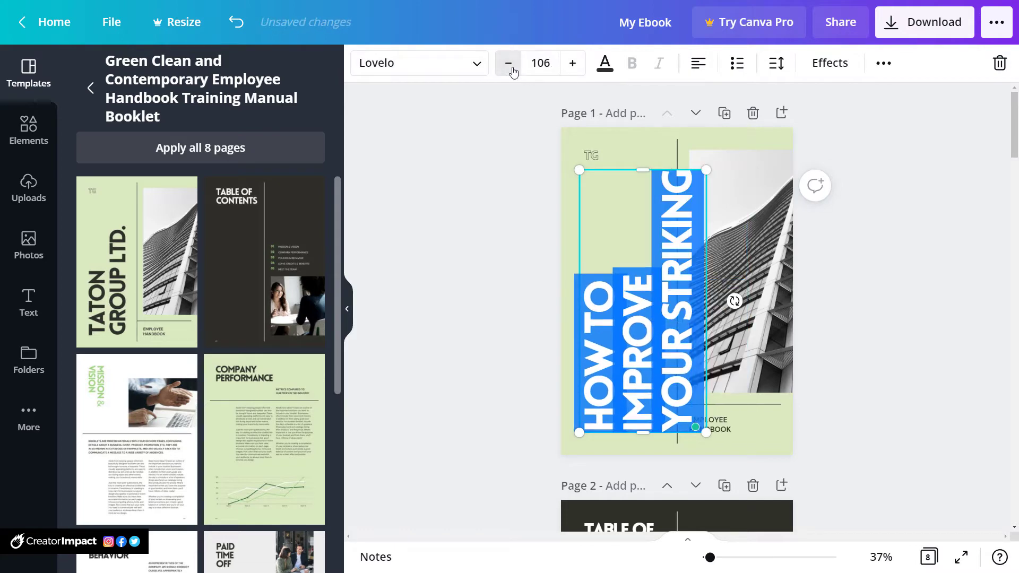
pyautogui.click(508, 63)
pyautogui.click(508, 63)
pyautogui.click(508, 63)
pyautogui.click(508, 64)
pyautogui.click(509, 64)
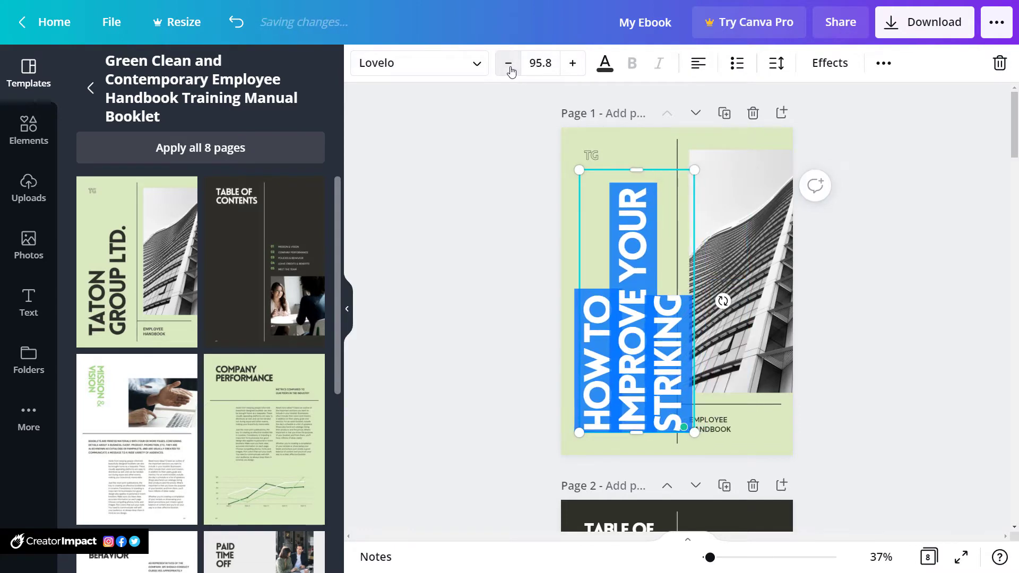
pyautogui.click(508, 64)
pyautogui.click(509, 64)
pyautogui.click(509, 64)
pyautogui.click(509, 64)
pyautogui.click(509, 64)
pyautogui.click(508, 63)
pyautogui.click(508, 63)
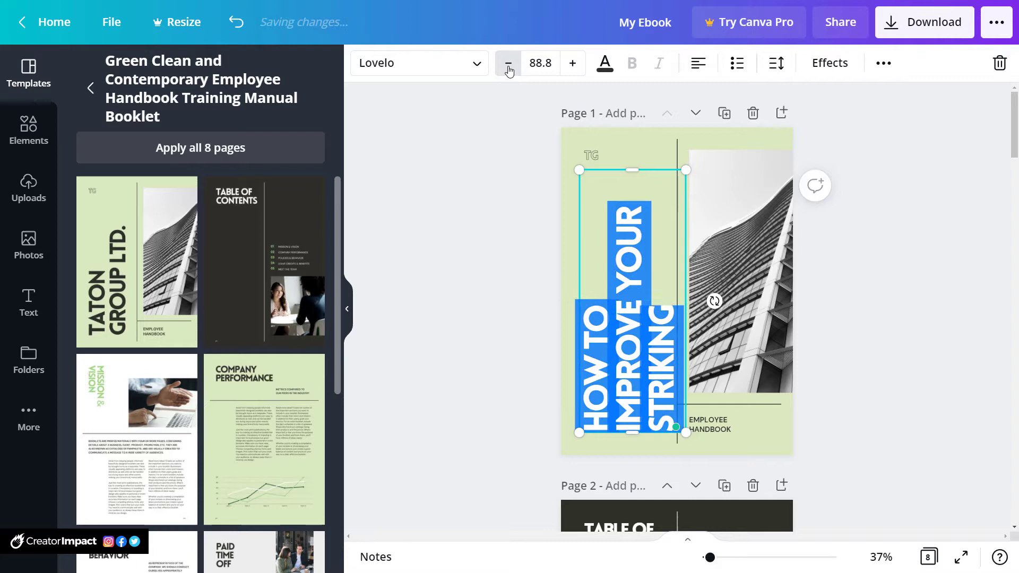
pyautogui.click(508, 64)
pyautogui.click(509, 64)
pyautogui.click(537, 205)
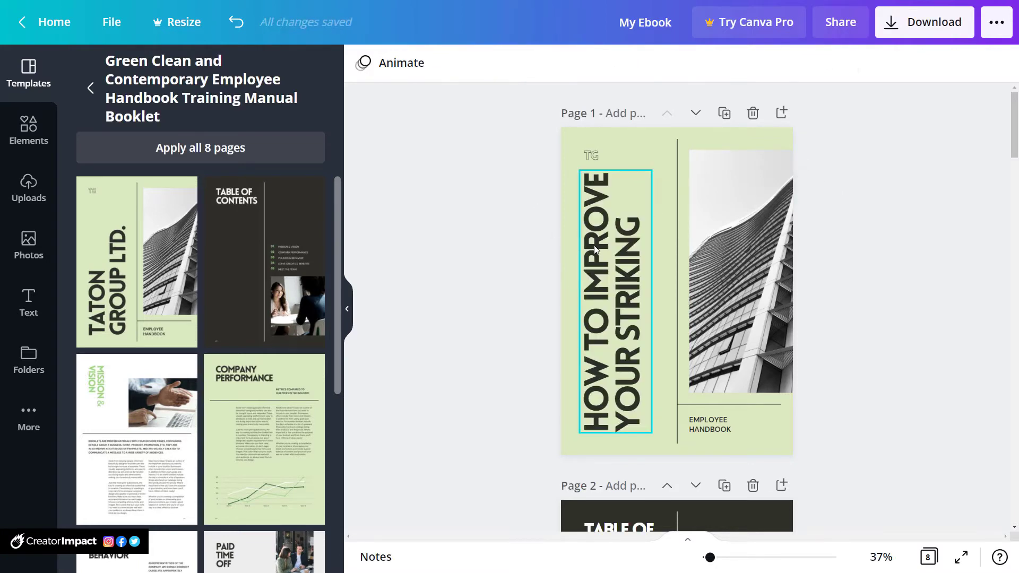
# Change the TG label to 'MY WEB' and EMPLOYEE HANDBOOK to 'FREE E-GUIDE'
pyautogui.click(595, 153)
pyautogui.doubleClick(597, 155)
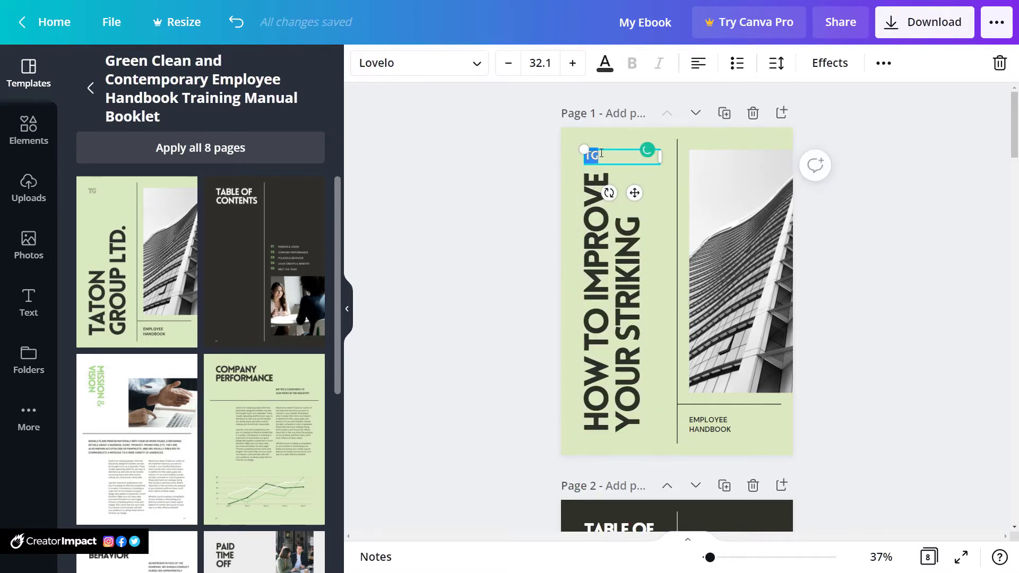
pyautogui.write('MY W')
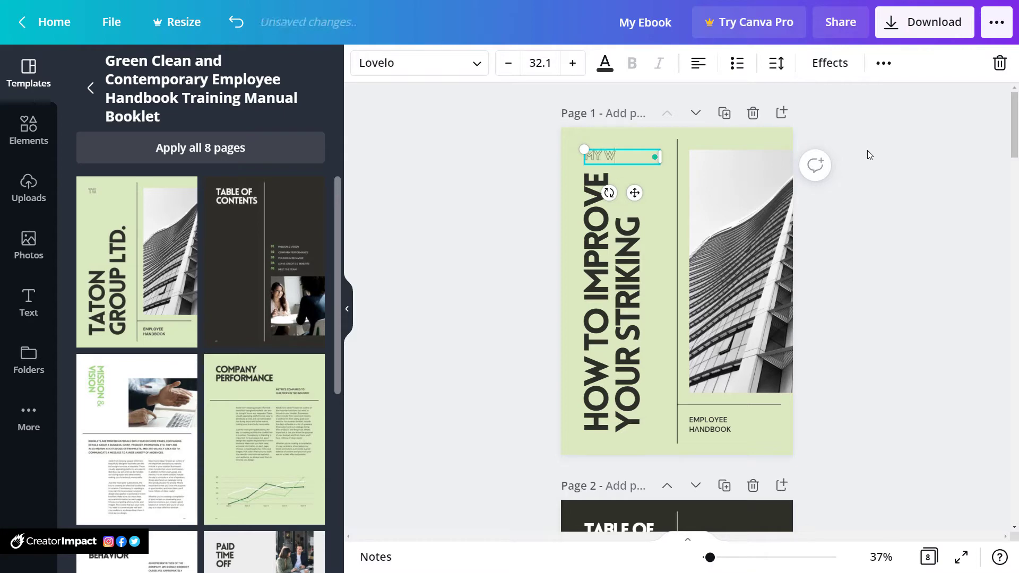
pyautogui.write('EB')
pyautogui.click(525, 291)
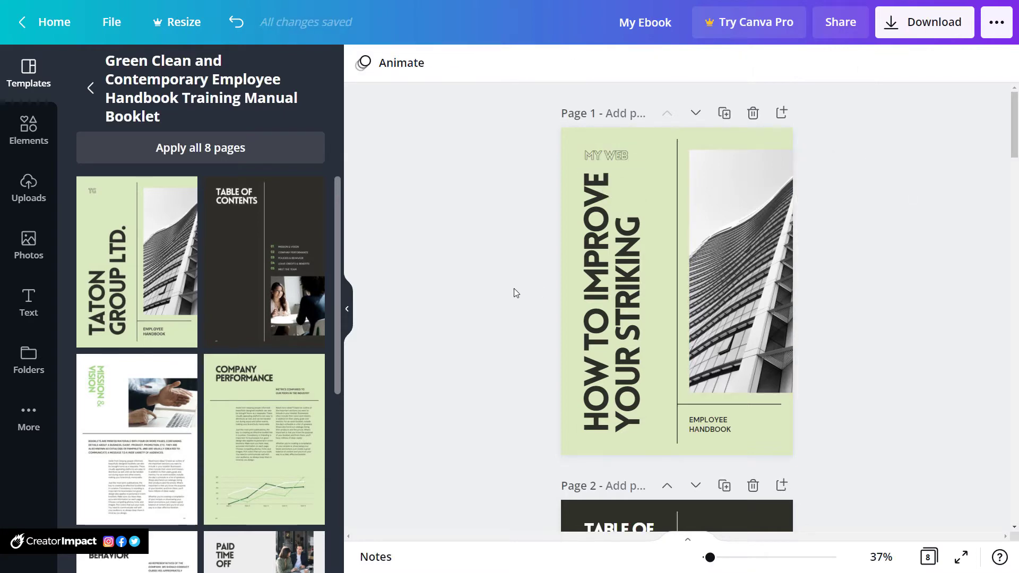
pyautogui.doubleClick(750, 425)
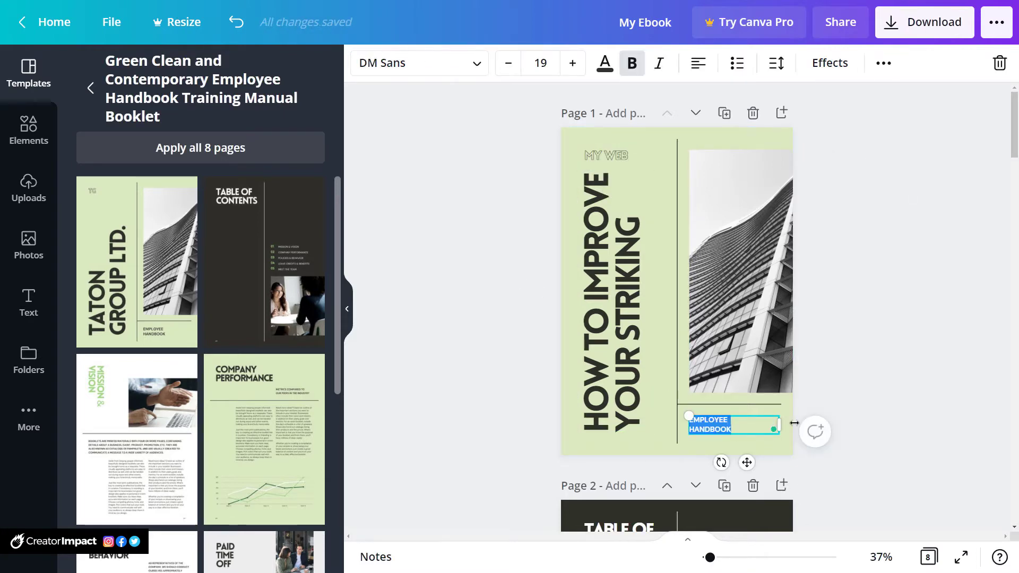
pyautogui.write('REE E-GUIDE')
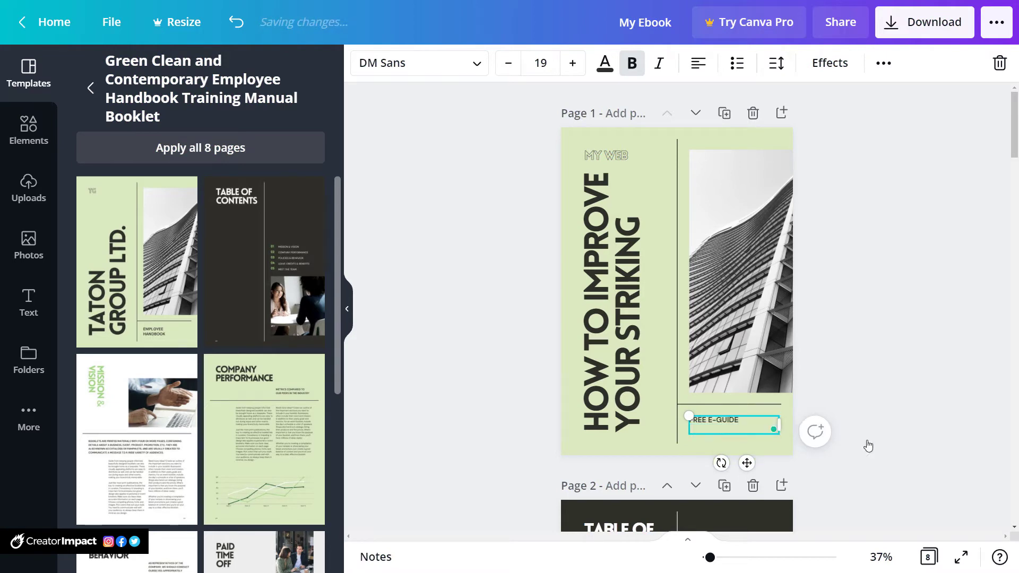
pyautogui.click(878, 240)
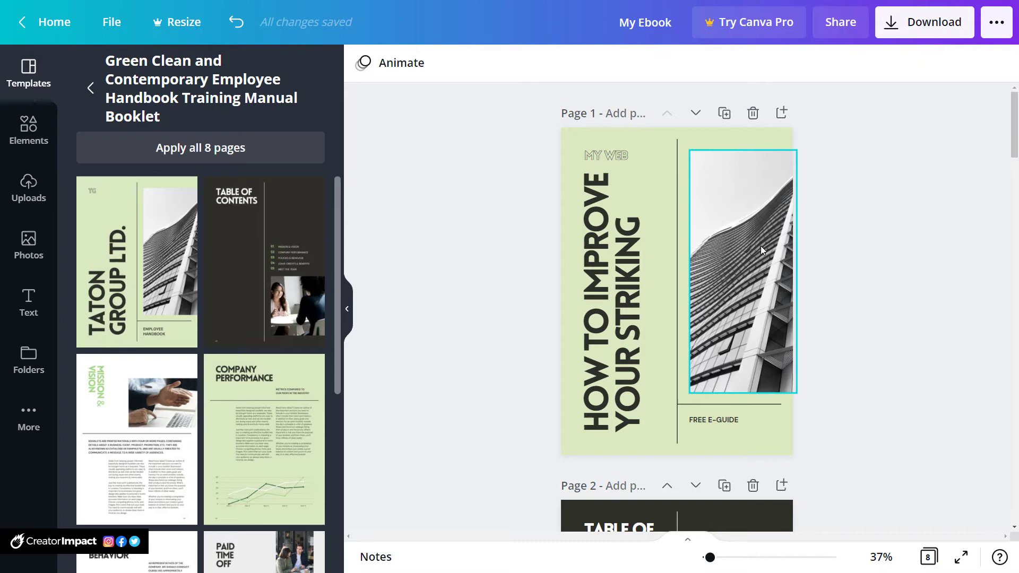
# Search stock photos for BOXING and drop a black-and-white boxer photo into the cover frame
pyautogui.click(29, 245)
pyautogui.click(137, 66)
pyautogui.write('BOXING')
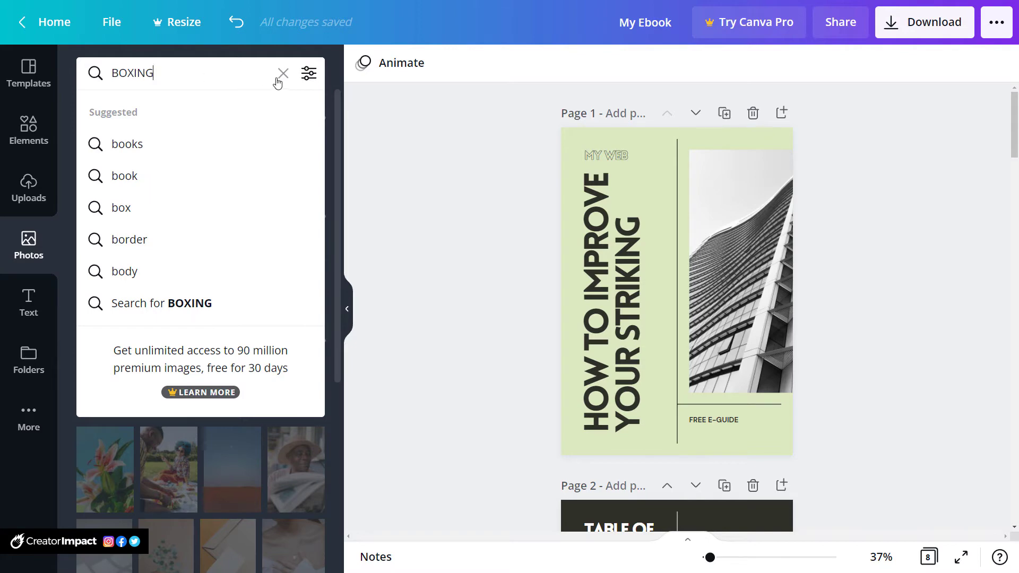
pyautogui.press('Escape')
pyautogui.press('Return')
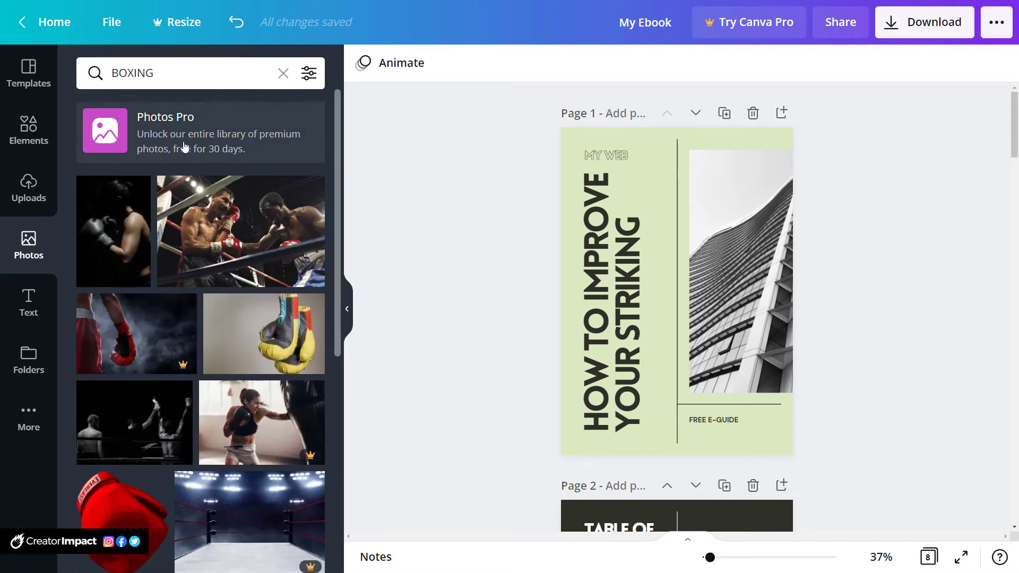
pyautogui.scroll(-6, 212, 340)
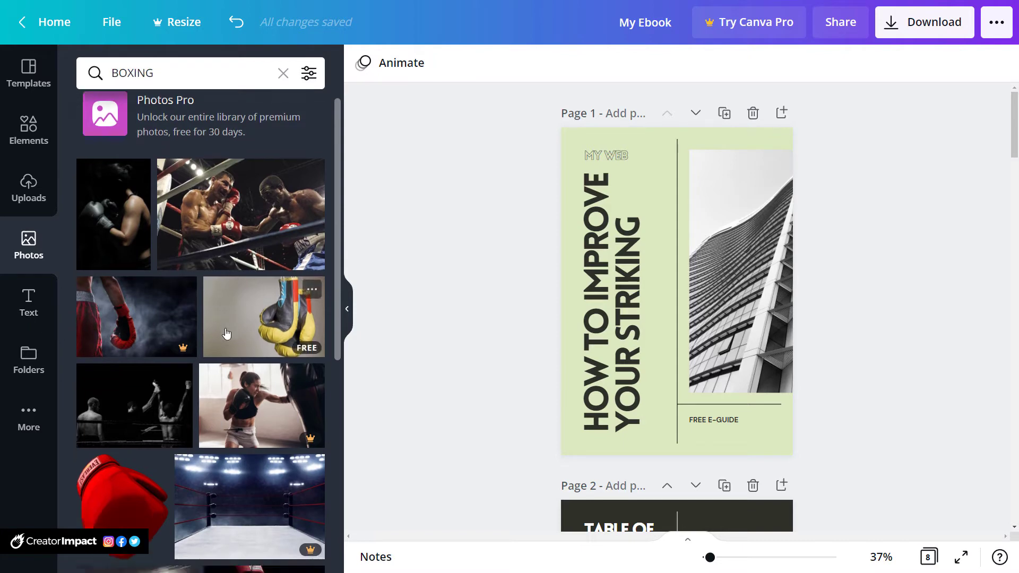
pyautogui.scroll(-6, 192, 352)
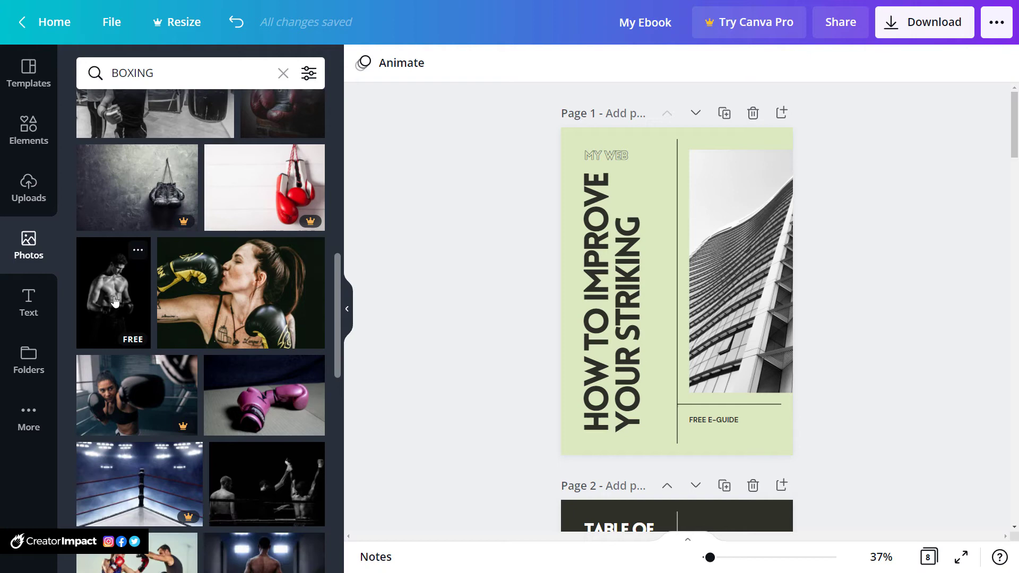
pyautogui.moveTo(111, 301); pyautogui.dragTo(722, 247)
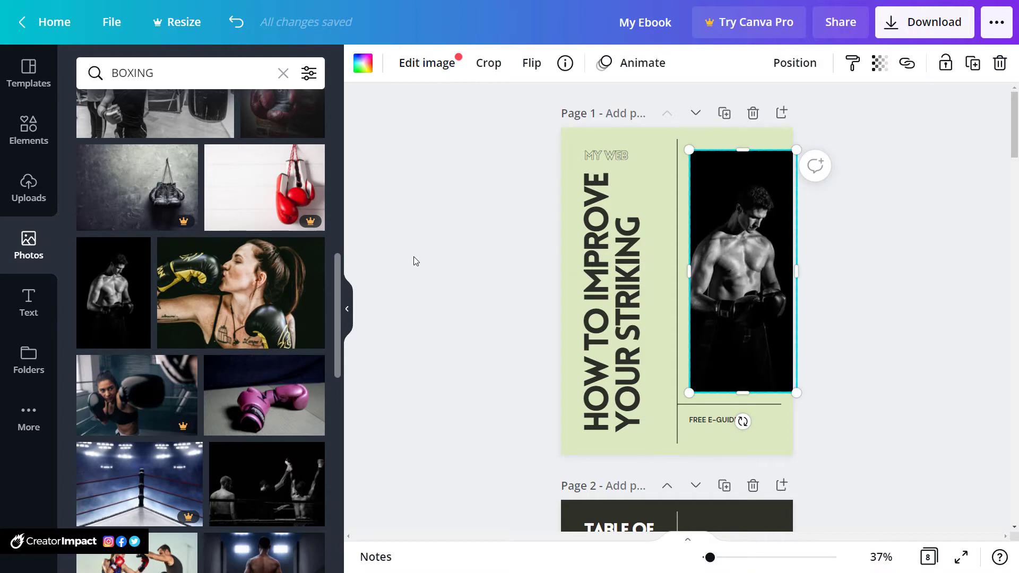
pyautogui.scroll(-3, 416, 261)
pyautogui.scroll(-5, 177, 337)
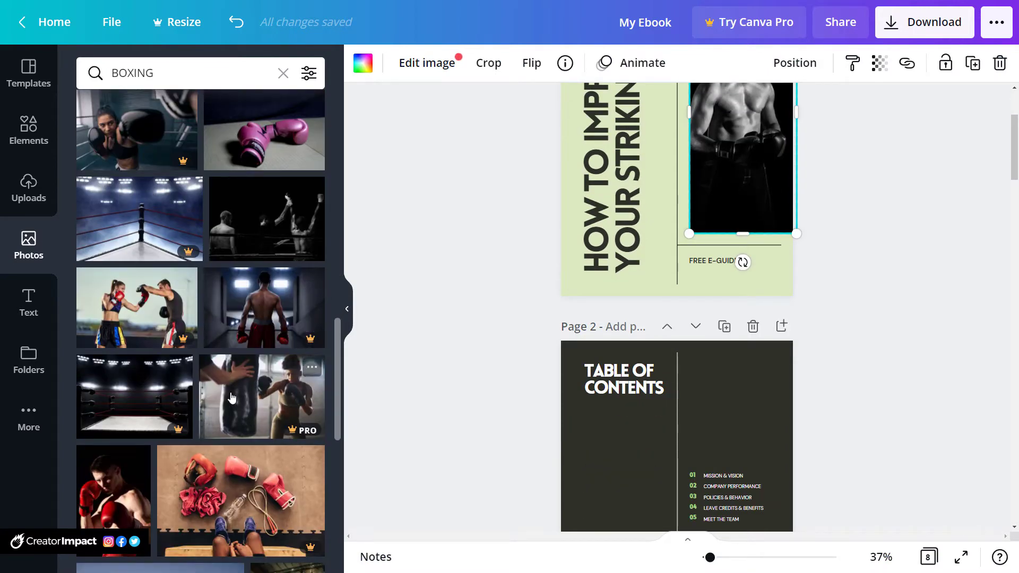
# Drop the red-gloves boxer photo into the cover frame and select it
pyautogui.scroll(-2, 223, 393)
pyautogui.moveTo(124, 399); pyautogui.dragTo(749, 158)
pyautogui.scroll(3, 896, 243)
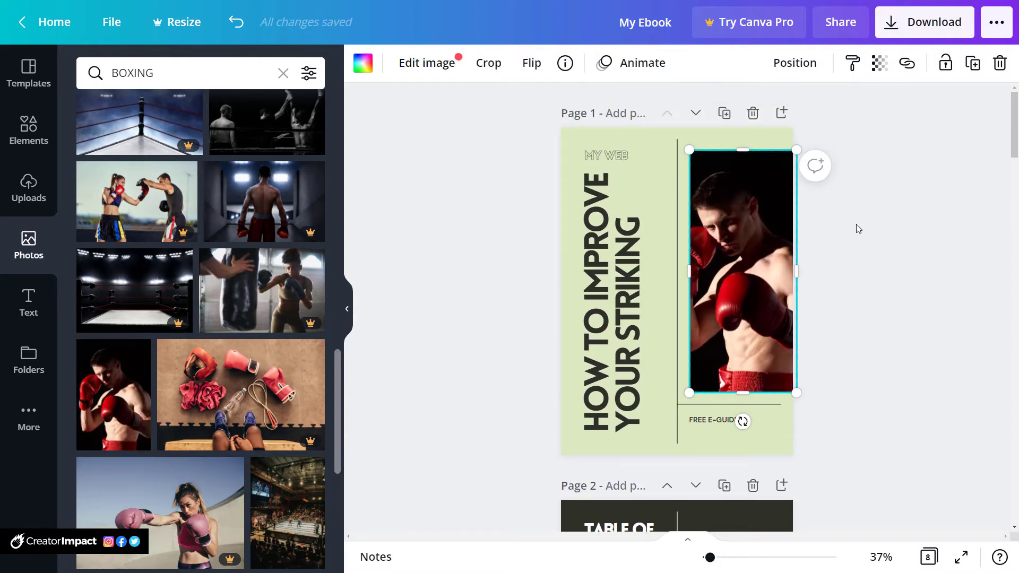
pyautogui.click(857, 225)
pyautogui.click(706, 264)
# Set the boxer photo's saturation to -100 and contrast to -26
pyautogui.click(440, 76)
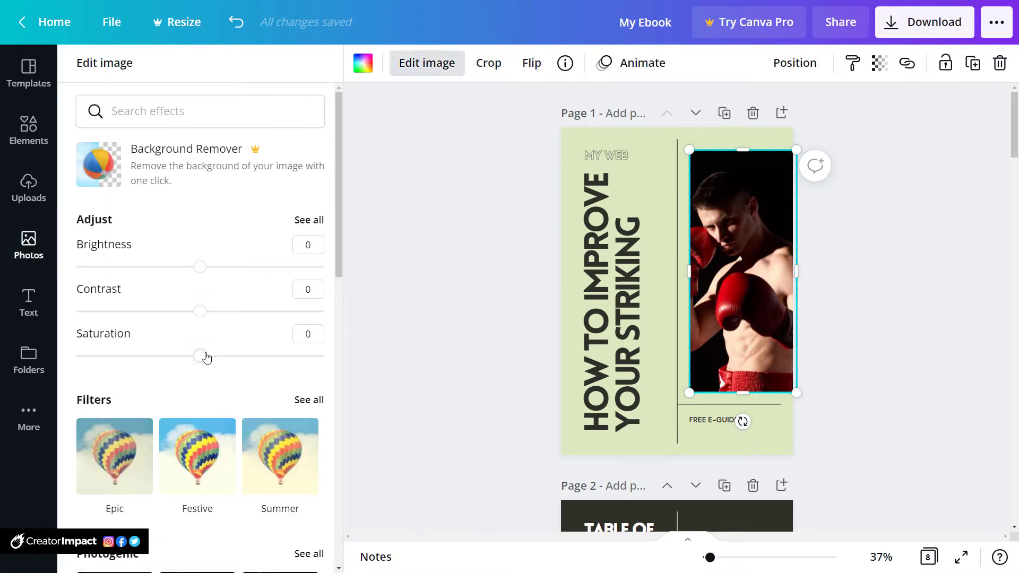
pyautogui.moveTo(206, 357); pyautogui.dragTo(58, 365)
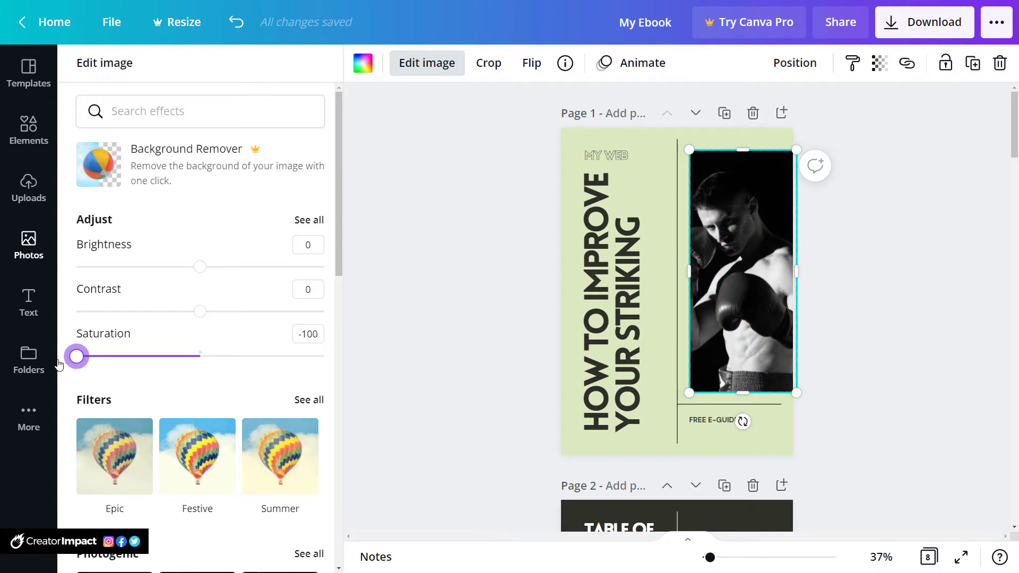
pyautogui.click(142, 356)
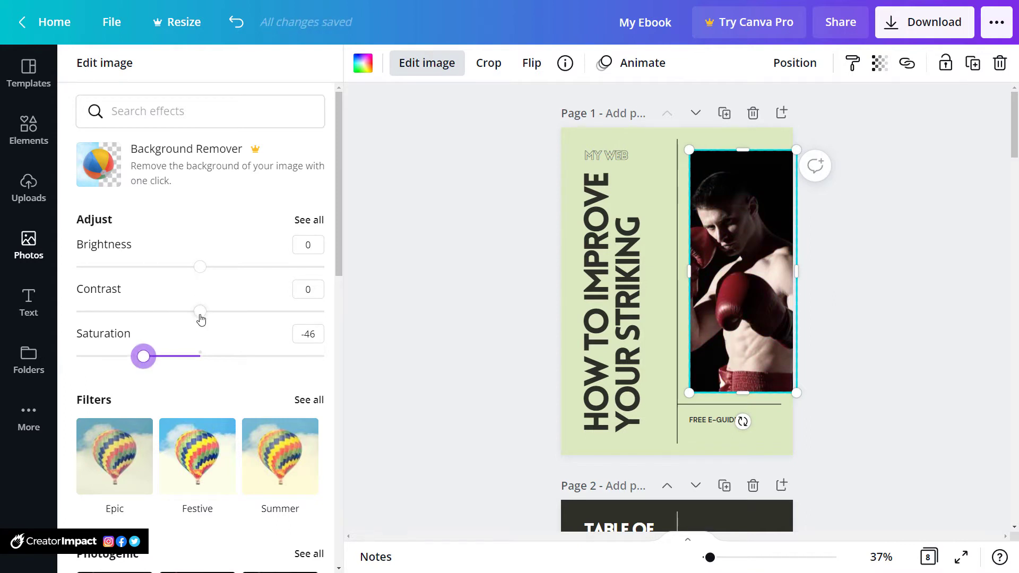
pyautogui.moveTo(200, 312); pyautogui.dragTo(168, 312)
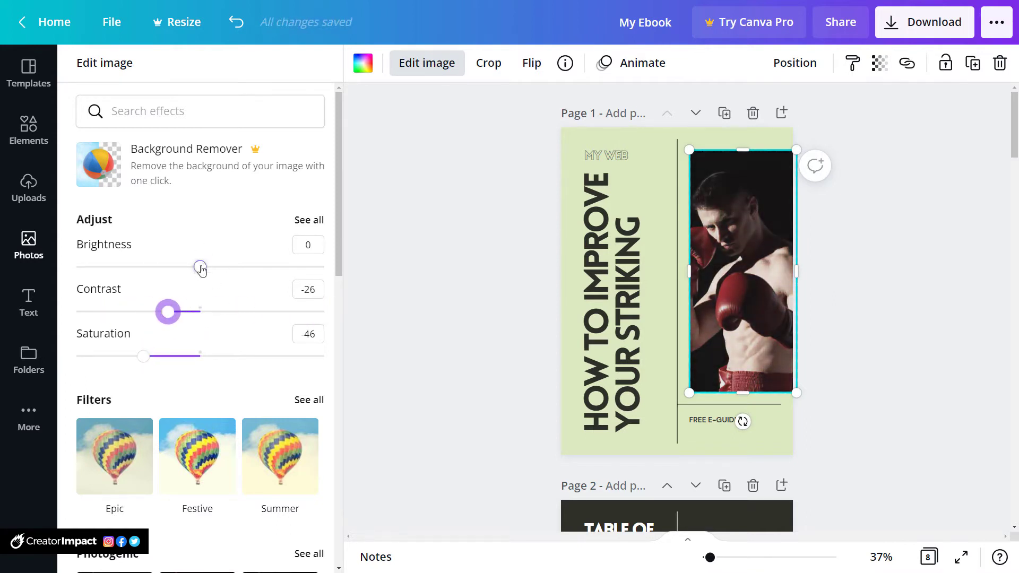
pyautogui.moveTo(200, 266)
pyautogui.mouseDown()
pyautogui.moveTo(149, 267)
pyautogui.moveTo(199, 267)
pyautogui.mouseUp()
pyautogui.moveTo(142, 356); pyautogui.dragTo(75, 356)
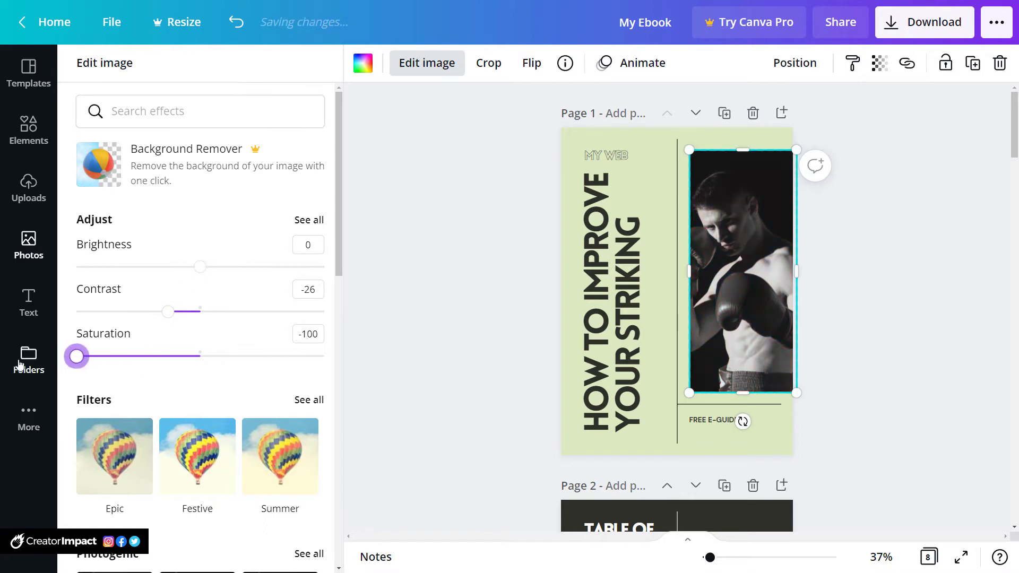
pyautogui.press('Escape')
pyautogui.click(961, 305)
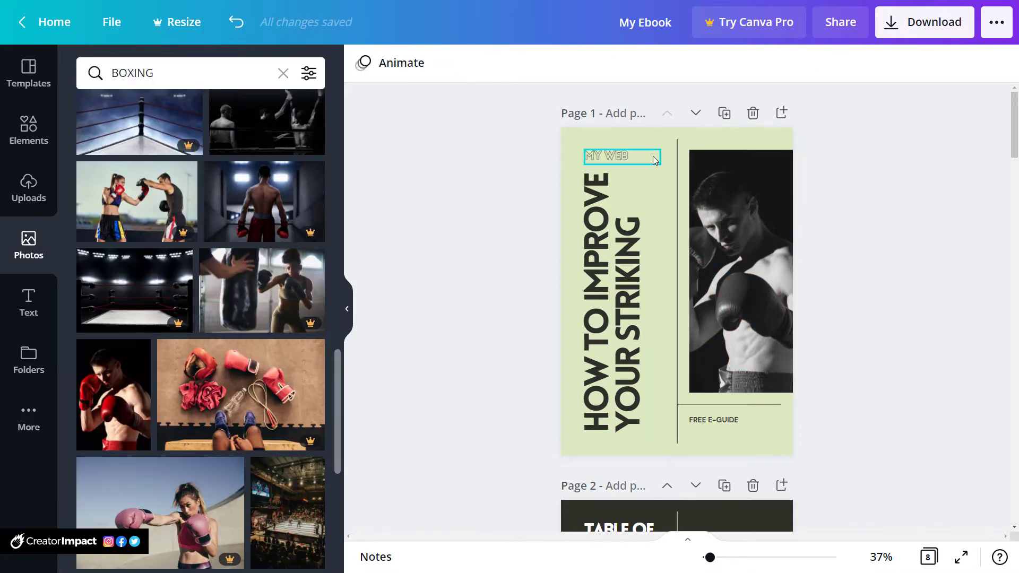
# Set the cover page's background to the light grey document colour
pyautogui.click(713, 133)
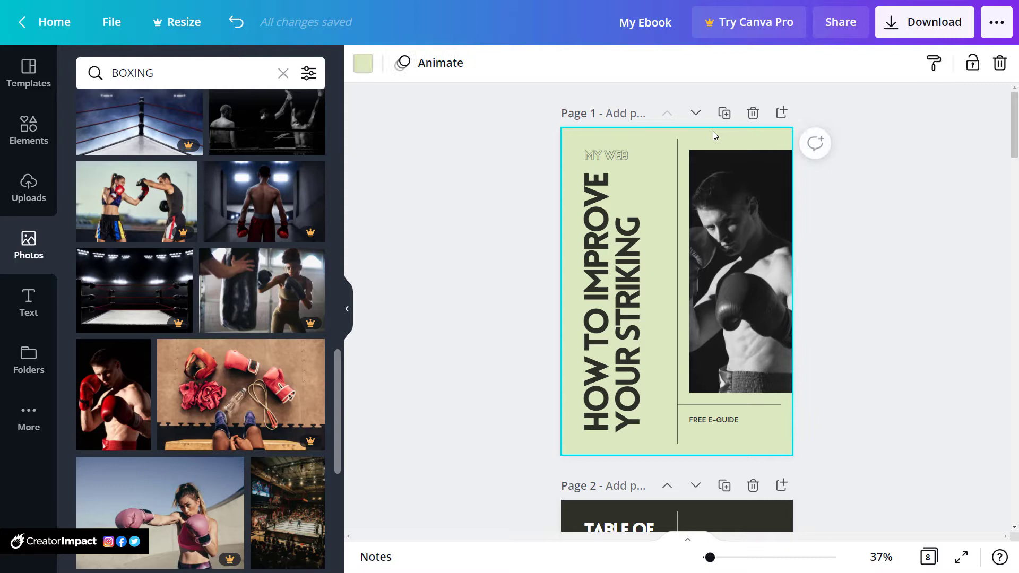
pyautogui.click(367, 64)
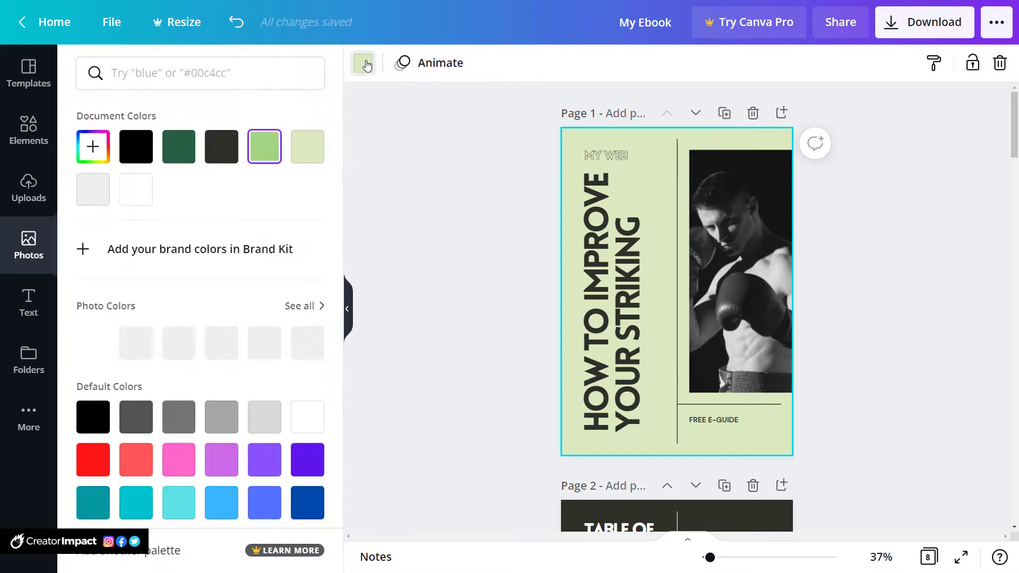
pyautogui.click(99, 184)
pyautogui.click(498, 225)
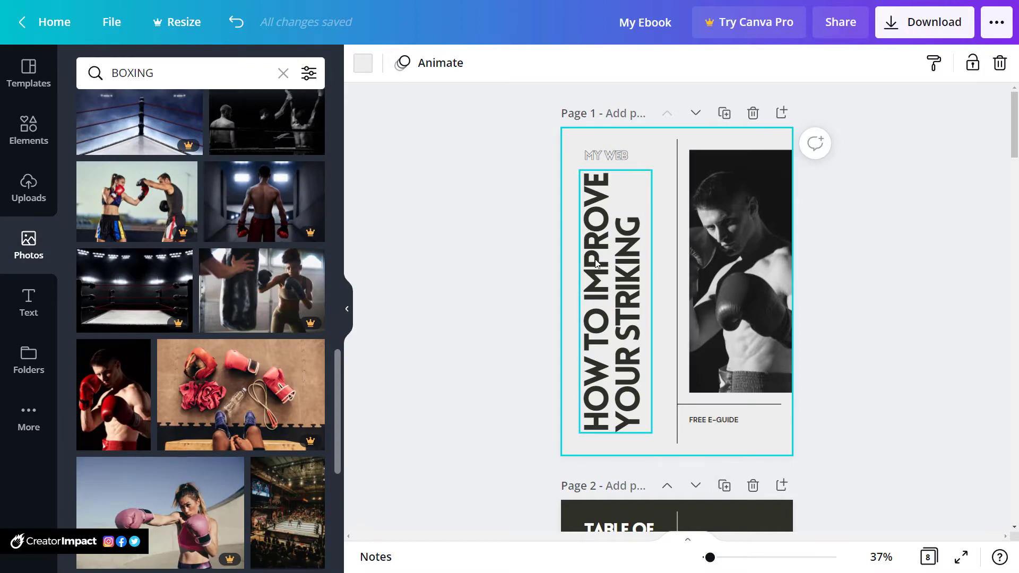
# Put the free crowded-arena photo on page 2 in place of the office meeting image
pyautogui.scroll(-5, 871, 279)
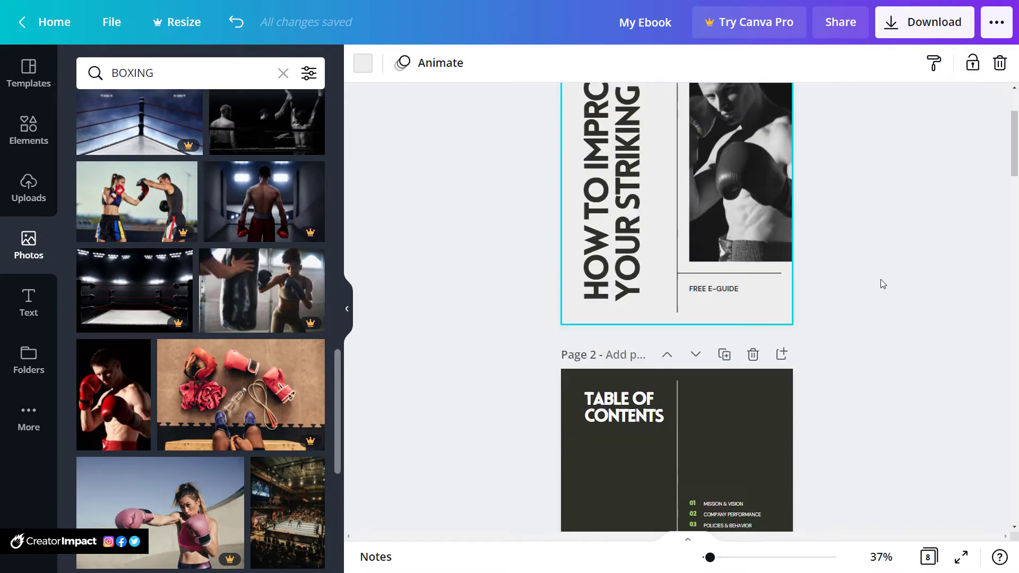
pyautogui.scroll(-3, 634, 281)
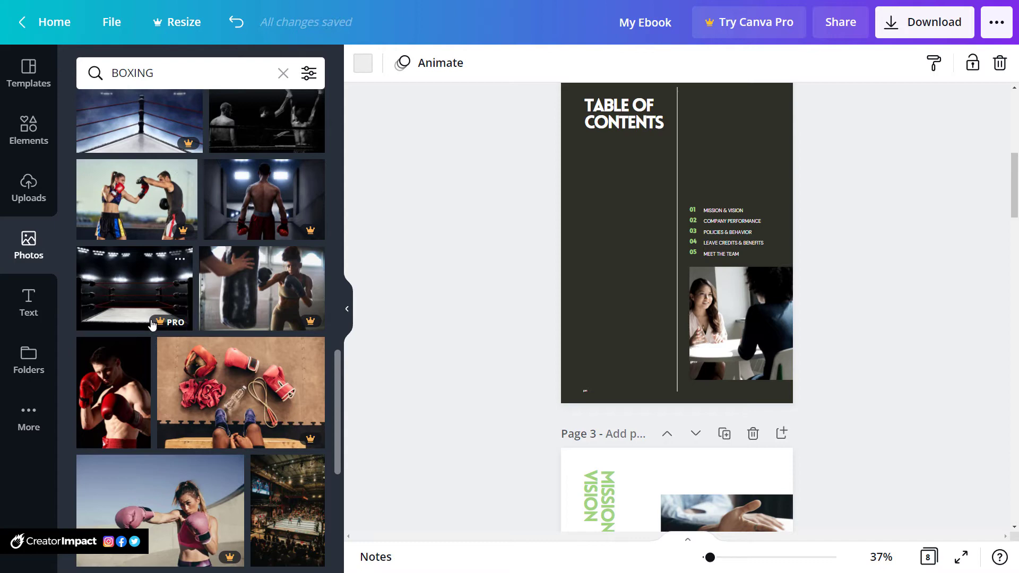
pyautogui.scroll(-3, 152, 324)
pyautogui.moveTo(301, 331); pyautogui.dragTo(774, 349)
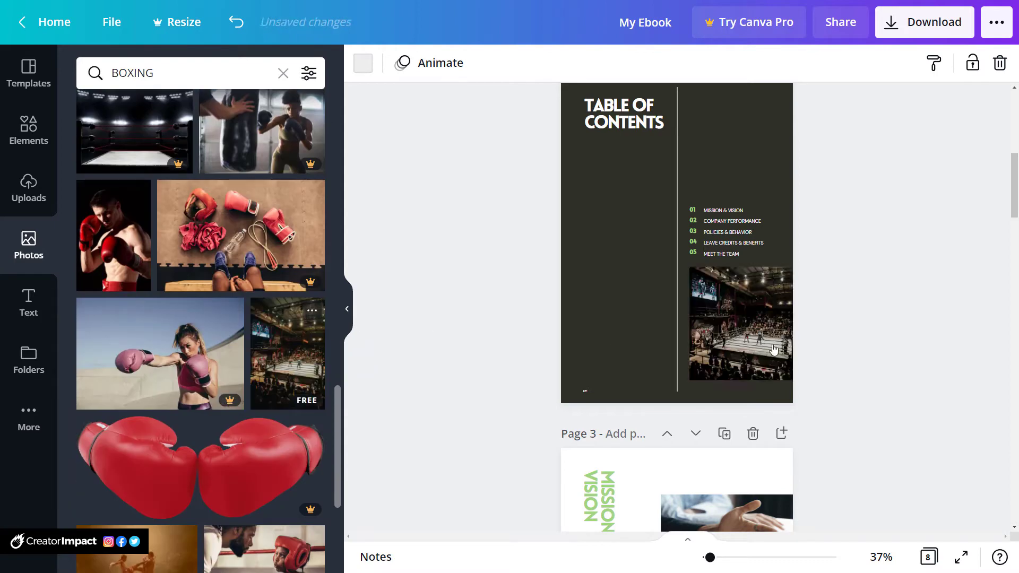
# Rename page 3's vertical MISSION & VISION heading to 'HOW TO GET STARTED'
pyautogui.scroll(-5, 811, 368)
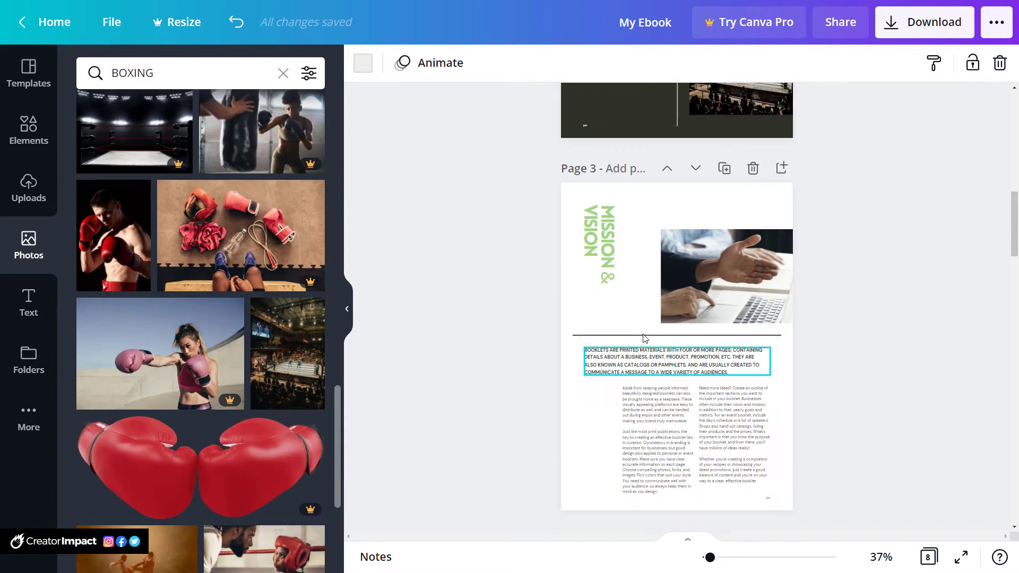
pyautogui.doubleClick(610, 220)
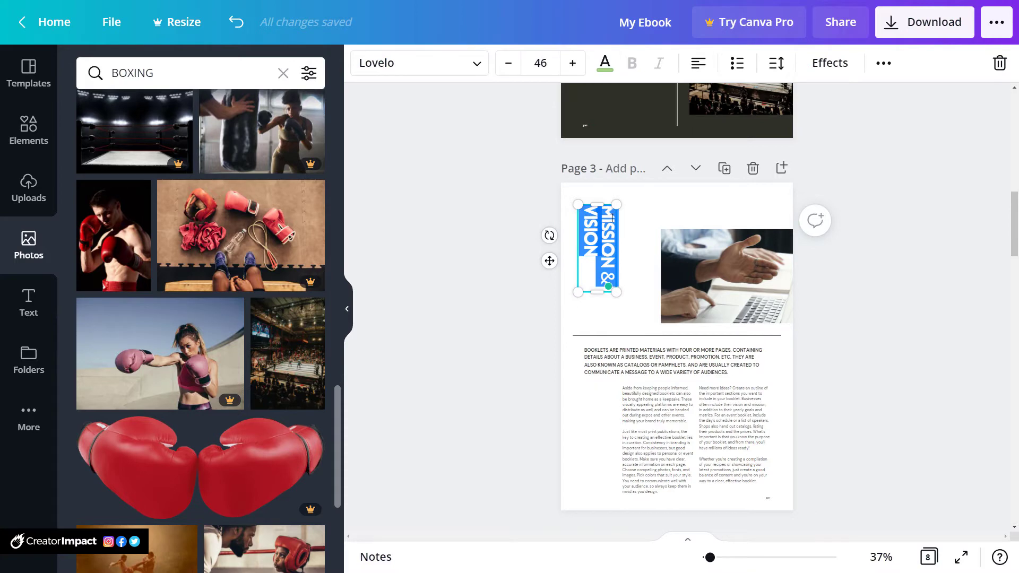
pyautogui.write('HOW TO')
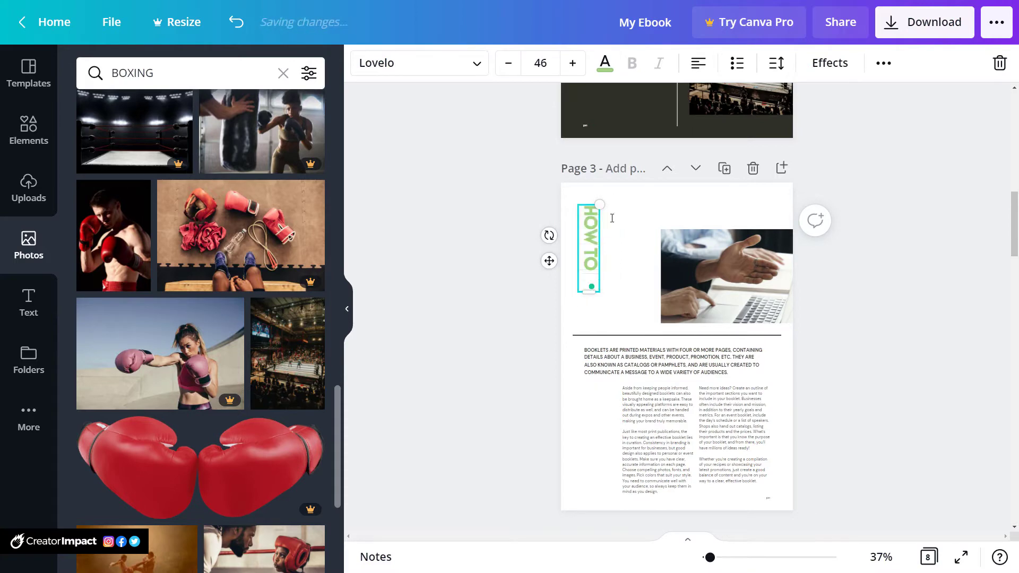
pyautogui.write(' GET STARTED')
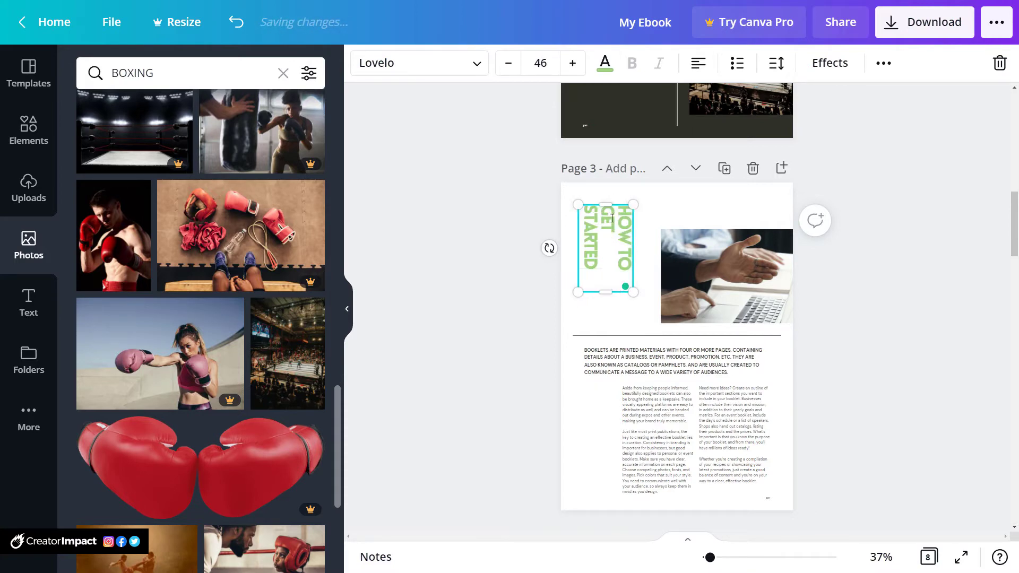
pyautogui.click(737, 371)
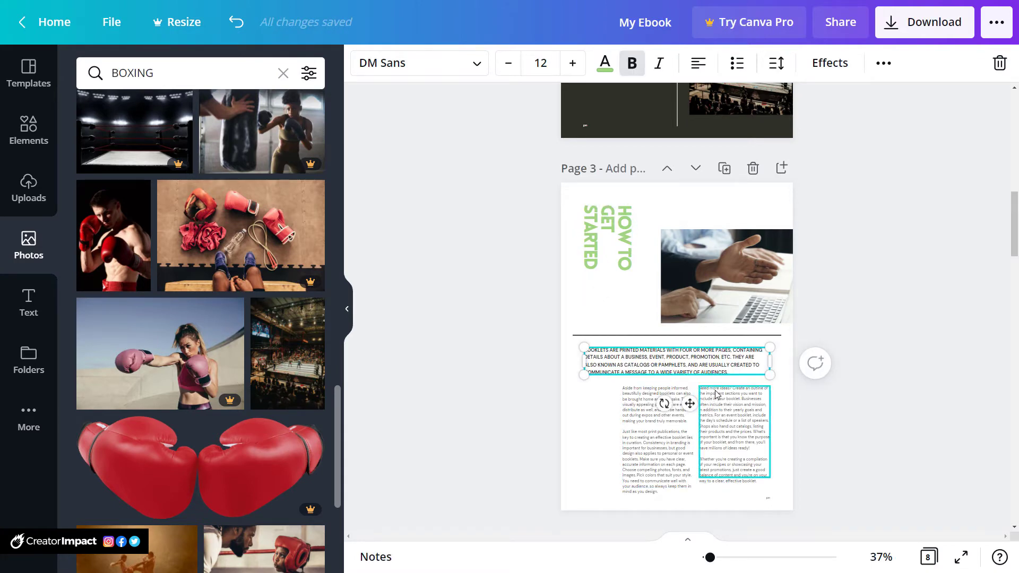
# Replace the page 3 heading text with the STRIKING IS AN ART… MUAY THAI line
pyautogui.click(815, 364)
pyautogui.click(849, 328)
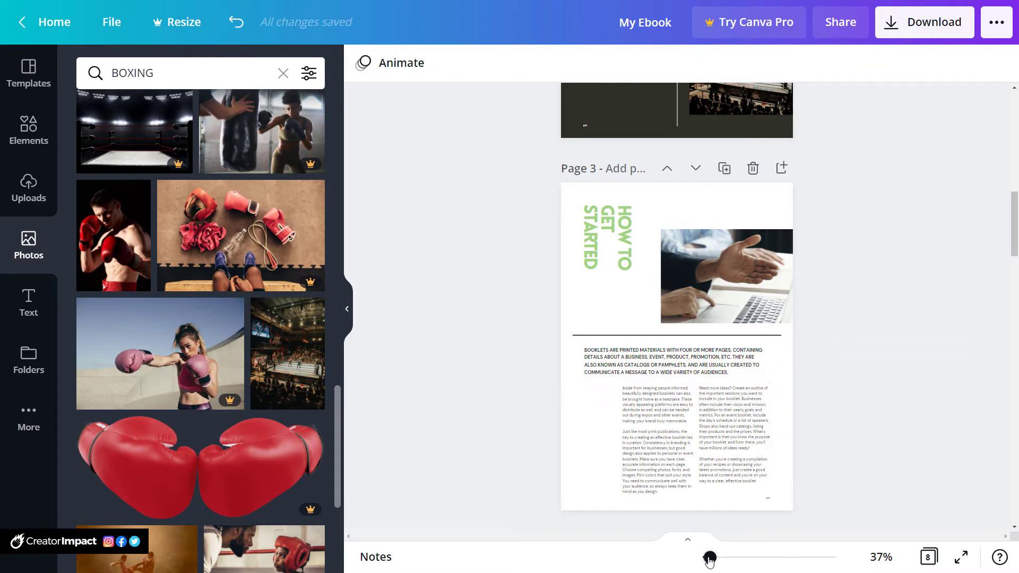
pyautogui.moveTo(709, 558); pyautogui.dragTo(718, 560)
pyautogui.moveTo(1014, 183); pyautogui.dragTo(1014, 265)
pyautogui.moveTo(718, 561); pyautogui.dragTo(720, 557)
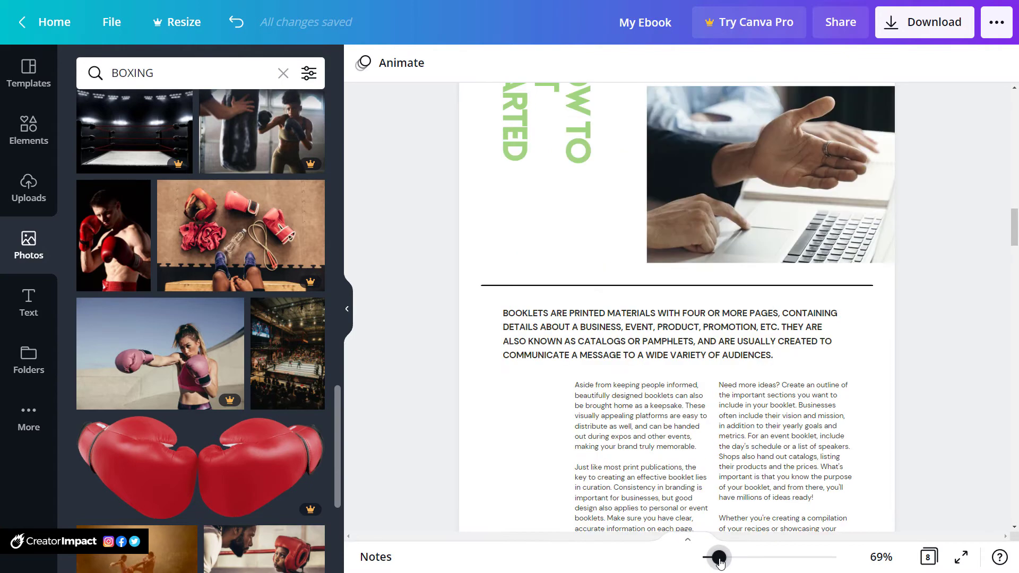
pyautogui.click(686, 340)
pyautogui.click(686, 340)
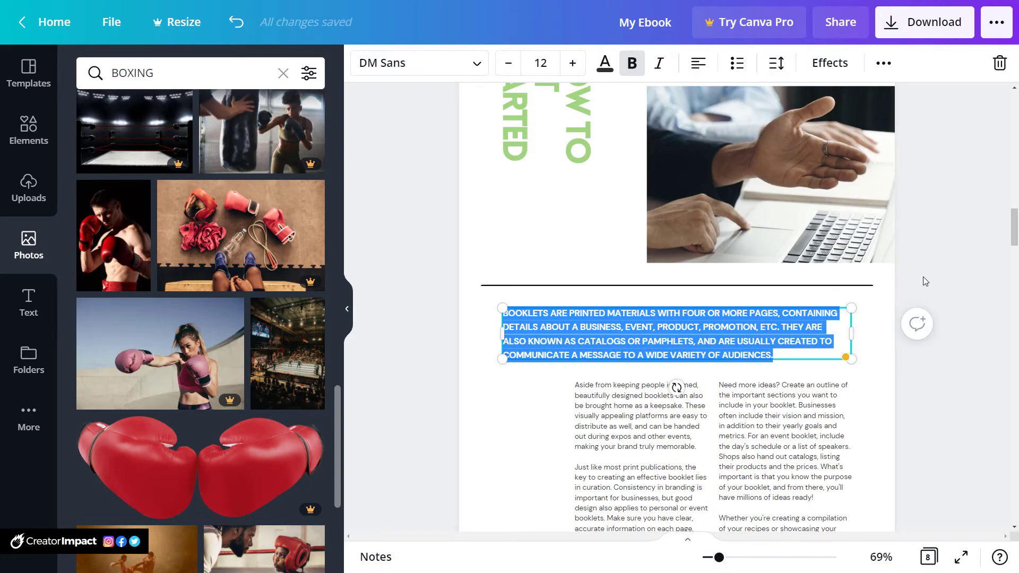
pyautogui.write('STRIKING IS AN ART THAT IS DIFFIC')
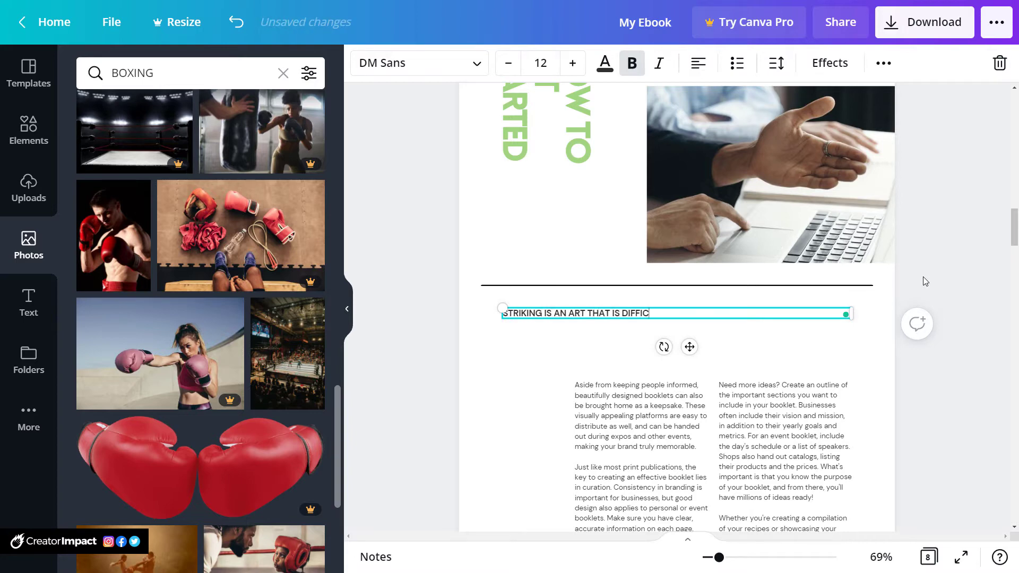
pyautogui.write('M BOX')
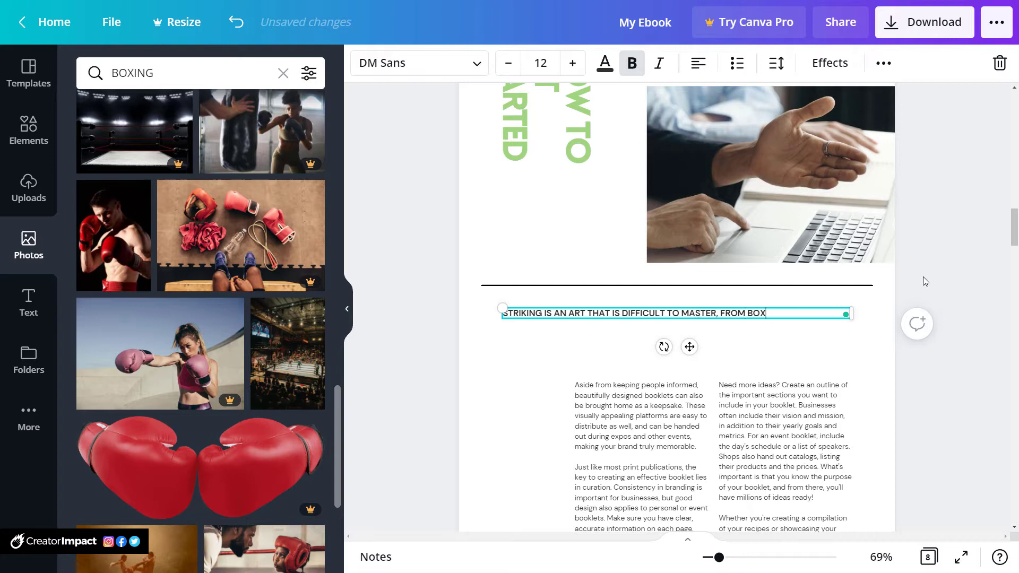
pyautogui.write('ING TO MUAY THA')
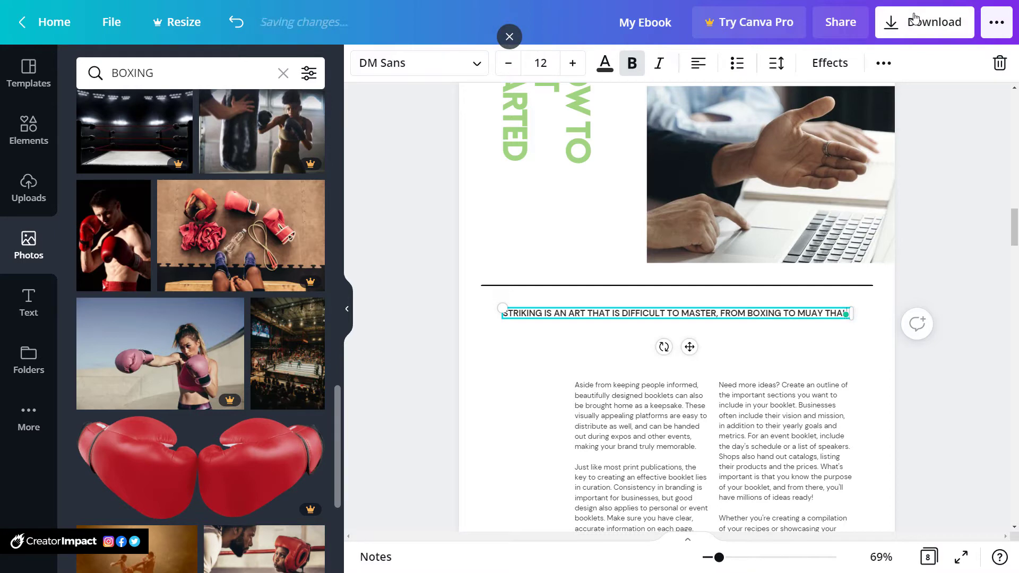
# Copy and paste the STRIKING line to repeat it five times
pyautogui.hotkey('ctrl', 'a')
pyautogui.hotkey('ctrl', 'c')
pyautogui.hotkey('ctrl', 'v')
pyautogui.hotkey('ctrl', 'v')
pyautogui.hotkey('ctrl', 'v')
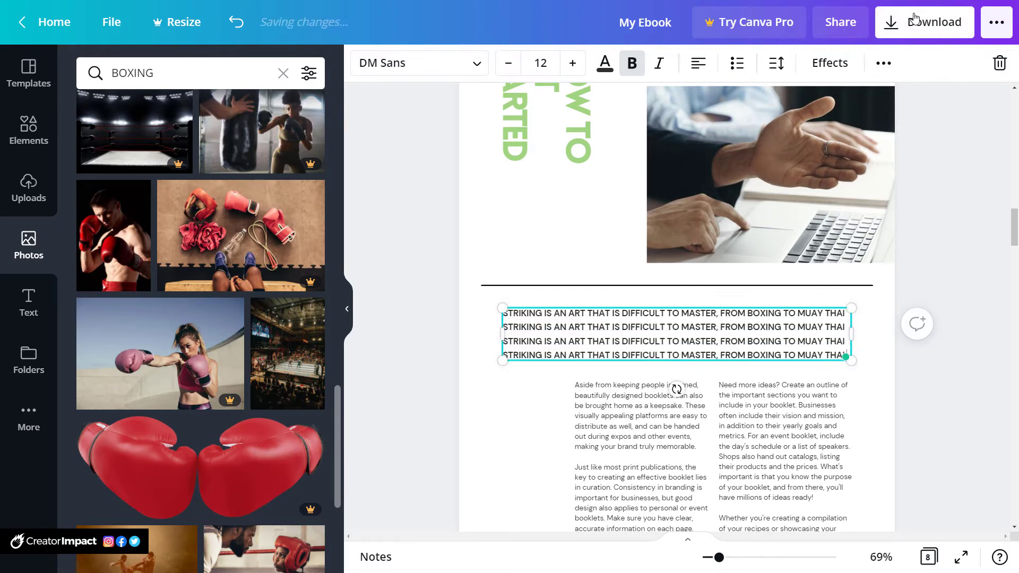
pyautogui.hotkey('ctrl', 'v')
pyautogui.click(400, 378)
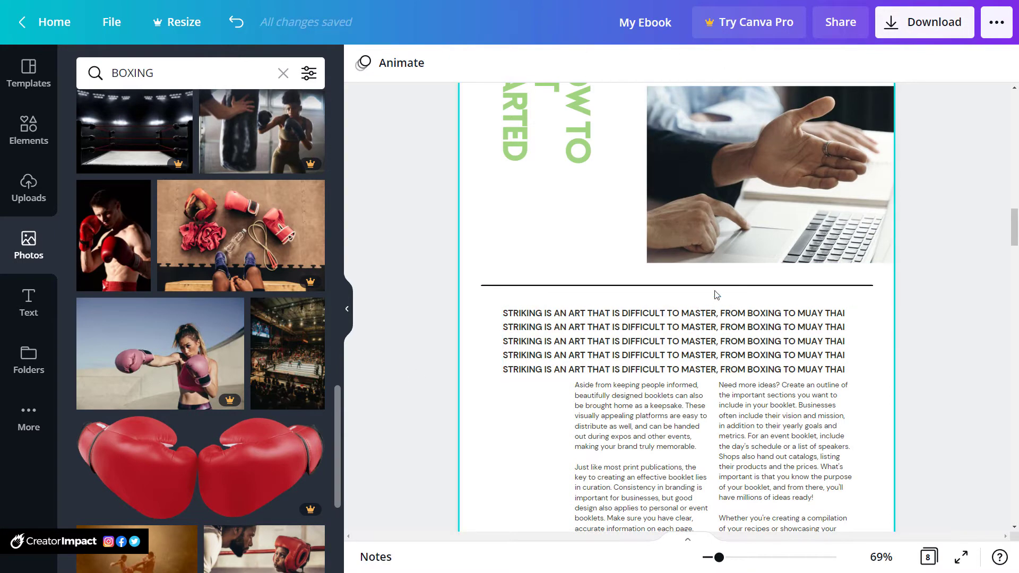
# Select the text in the 'Aside from' body text box
pyautogui.scroll(-3, 702, 345)
pyautogui.click(657, 330)
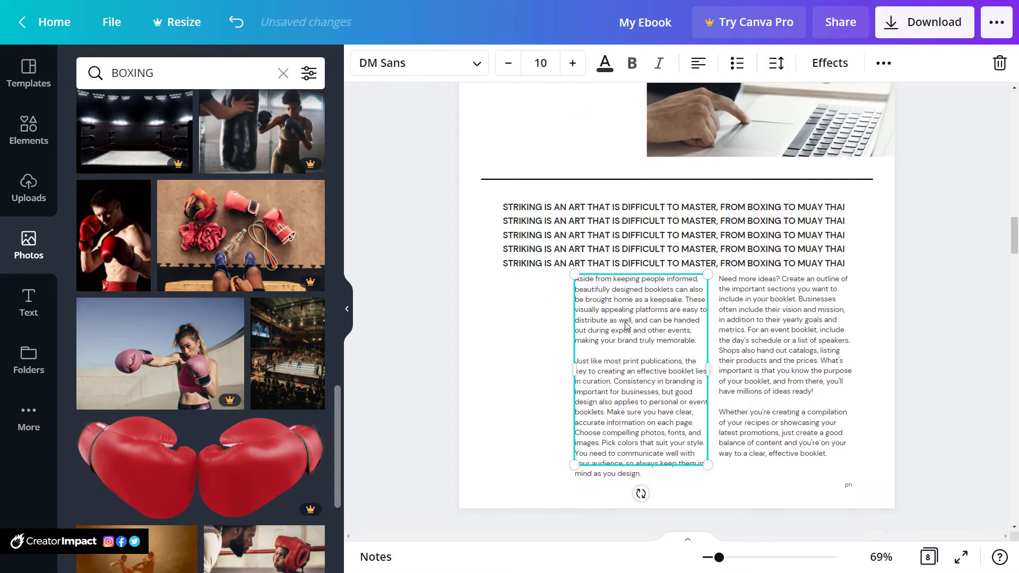
pyautogui.click(657, 329)
pyautogui.moveTo(613, 321); pyautogui.dragTo(662, 341)
pyautogui.scroll(-3, 811, 304)
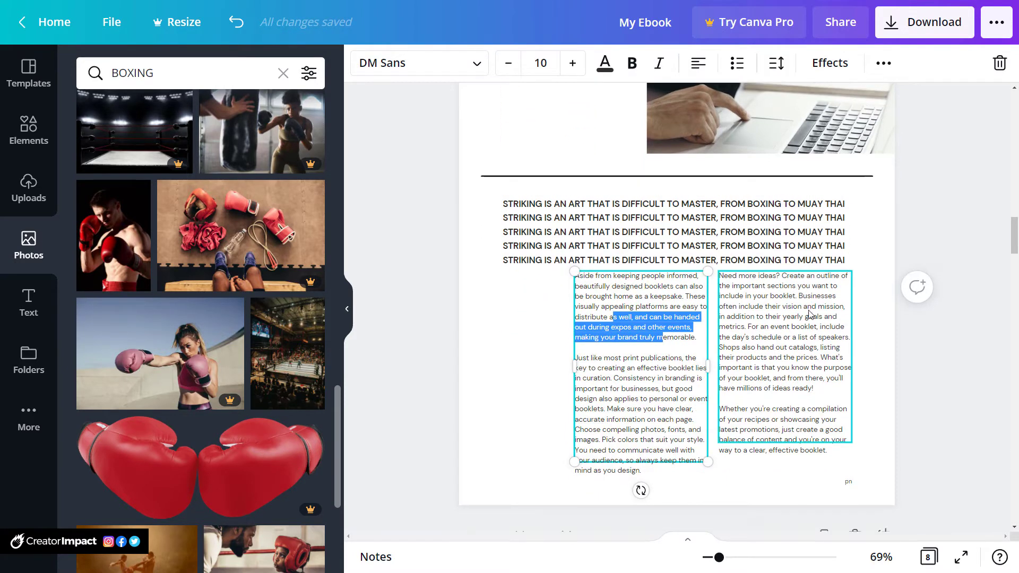
pyautogui.scroll(-3, 809, 310)
# Overwrite the page 4 COMPANY PERFORMANCE heading with FOOTWORK & MOVEMENT
pyautogui.click(527, 311)
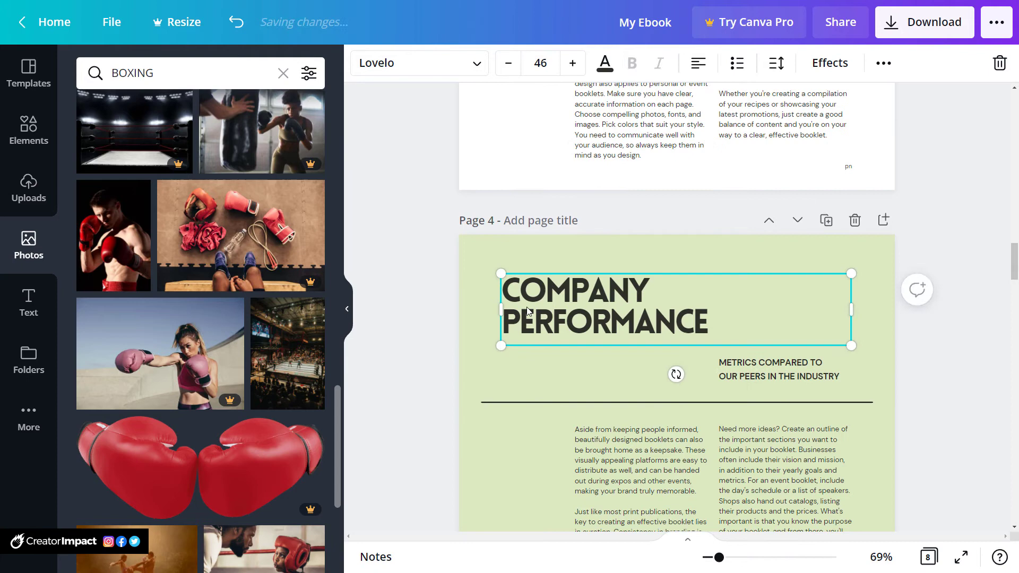
pyautogui.moveTo(594, 289); pyautogui.dragTo(502, 291)
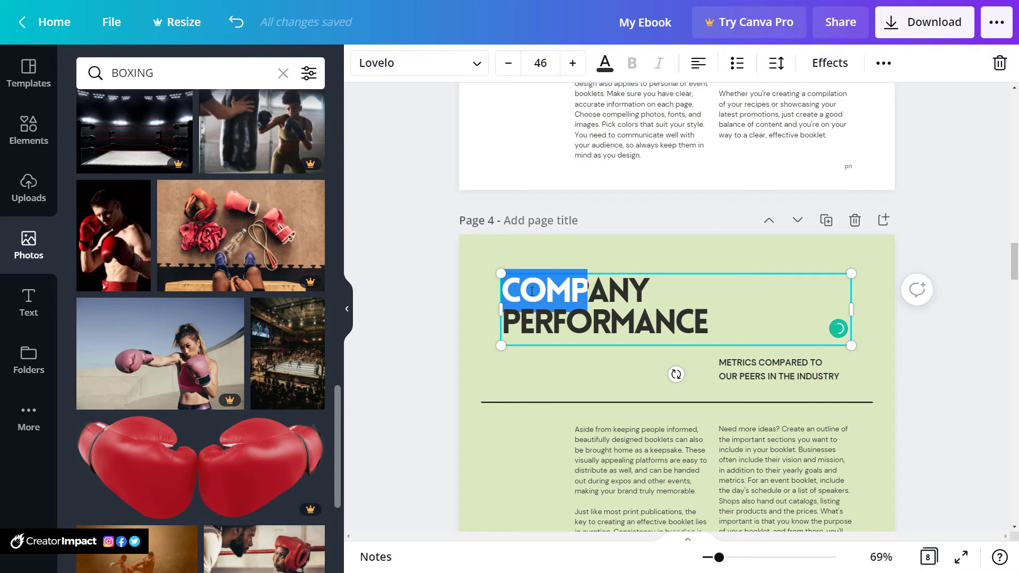
pyautogui.moveTo(708, 329); pyautogui.dragTo(509, 277)
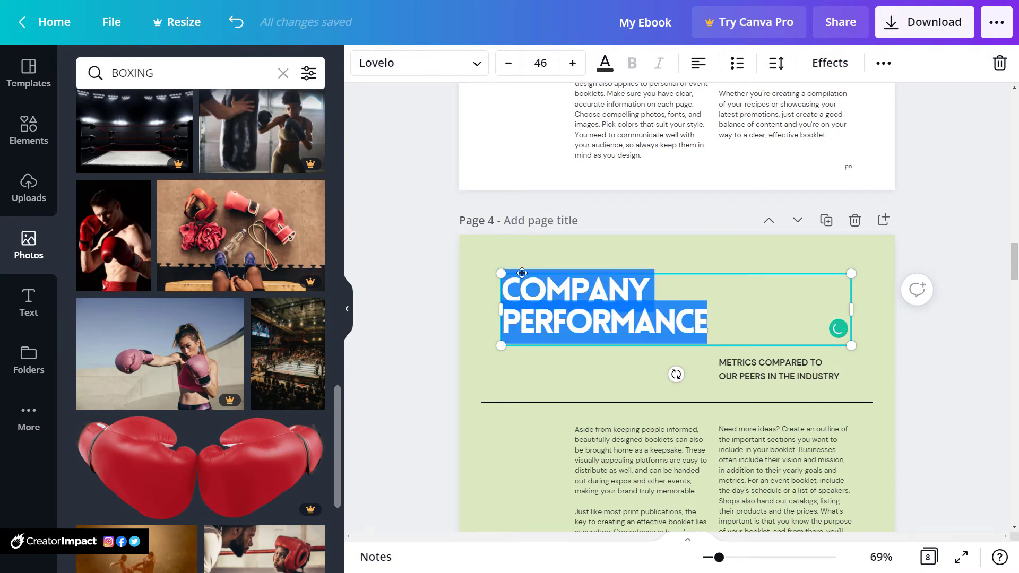
pyautogui.write('FOOTWORK')
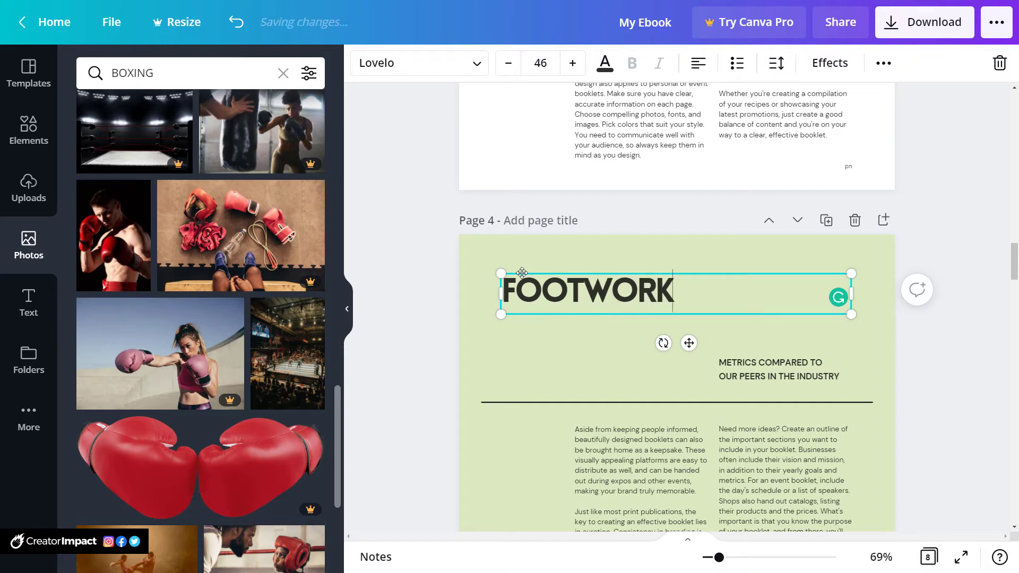
pyautogui.write(' & MOVEMENT')
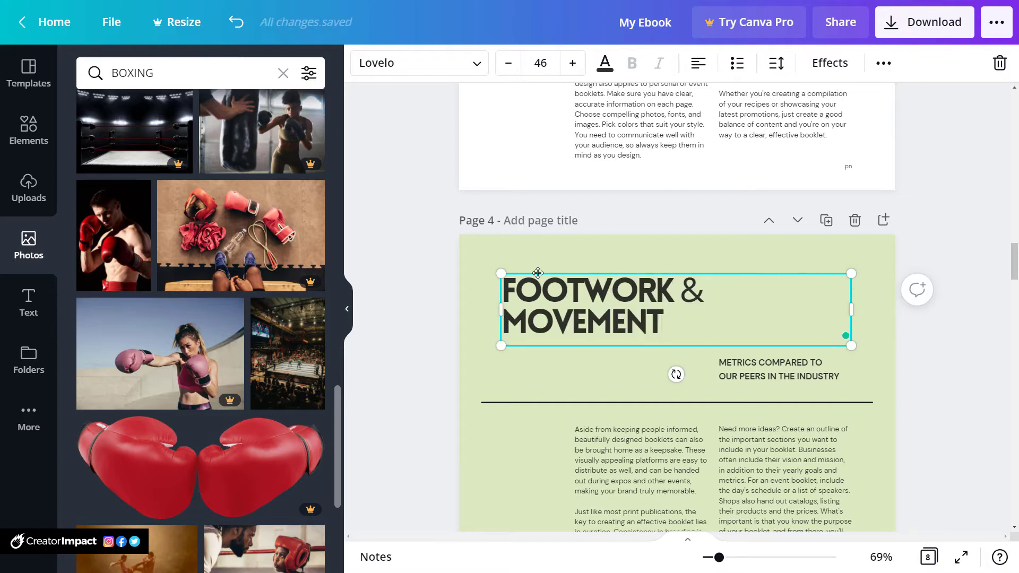
pyautogui.click(903, 228)
# Delete the line chart below page 4's body text
pyautogui.scroll(-8, 860, 328)
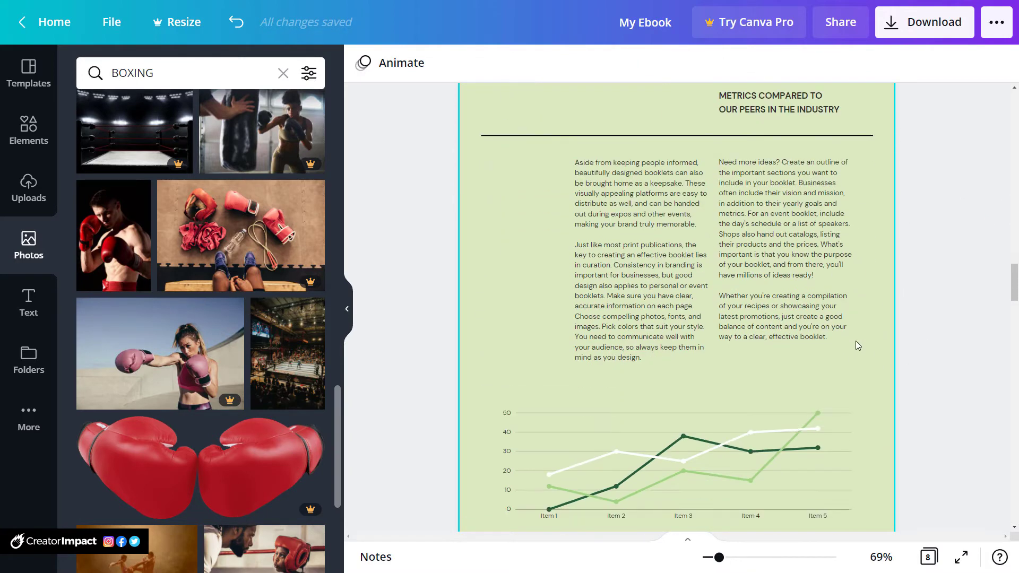
pyautogui.click(766, 278)
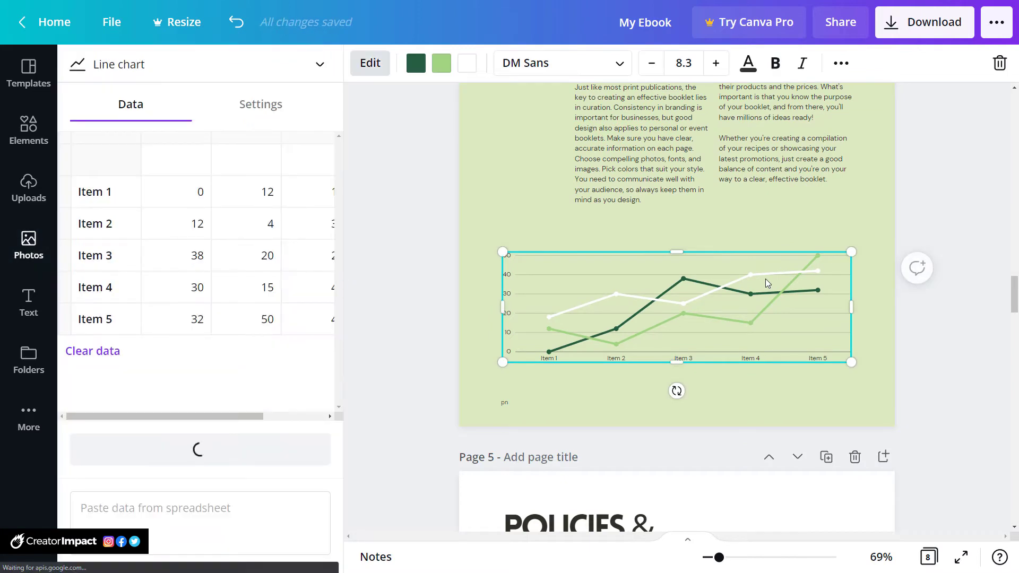
pyautogui.press('Delete')
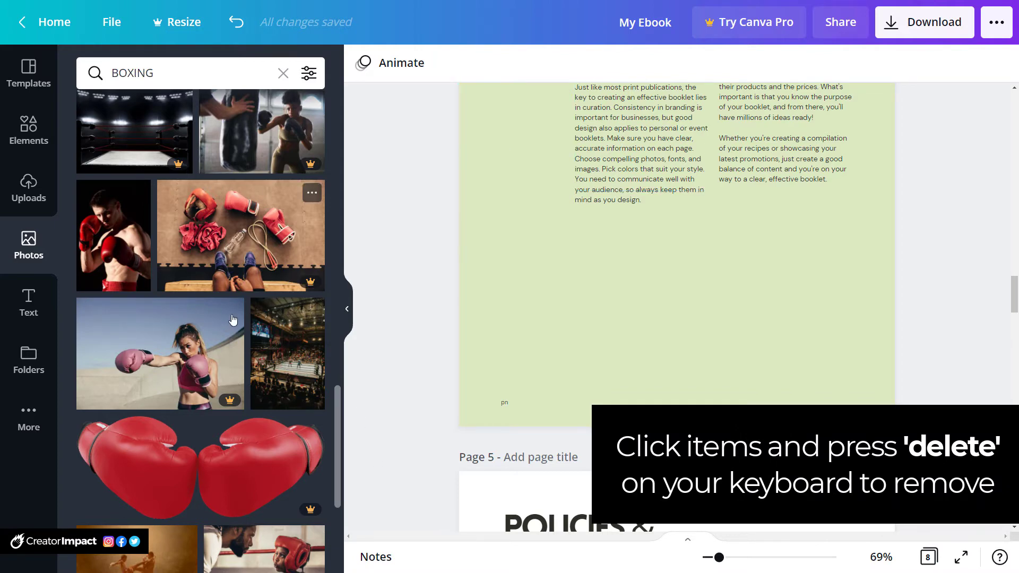
pyautogui.scroll(5, 246, 281)
# Place the boxing-match photo on page 4 and crop its top and bottom into a wide strip
pyautogui.scroll(5, 176, 350)
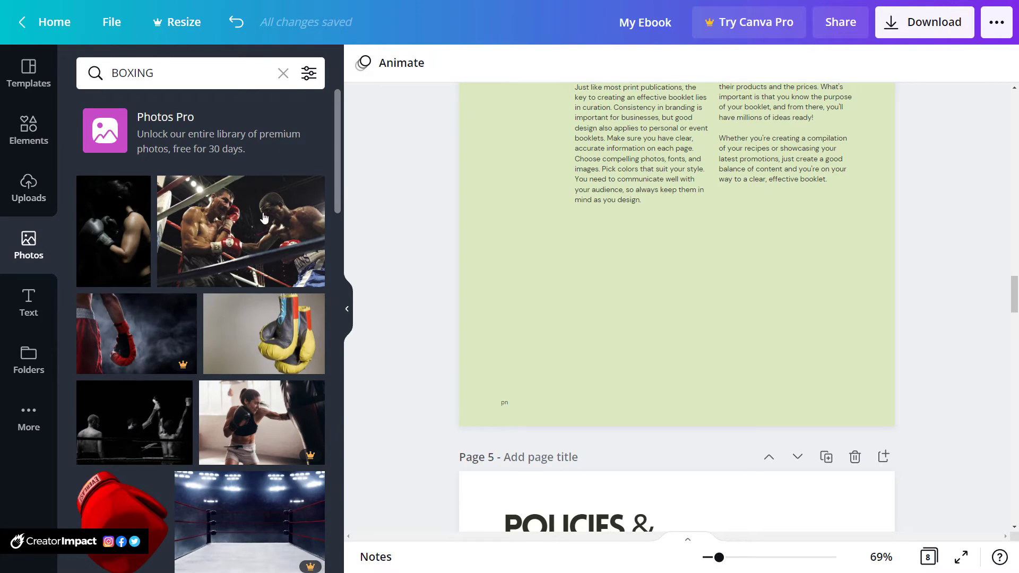
pyautogui.moveTo(267, 219); pyautogui.dragTo(603, 262)
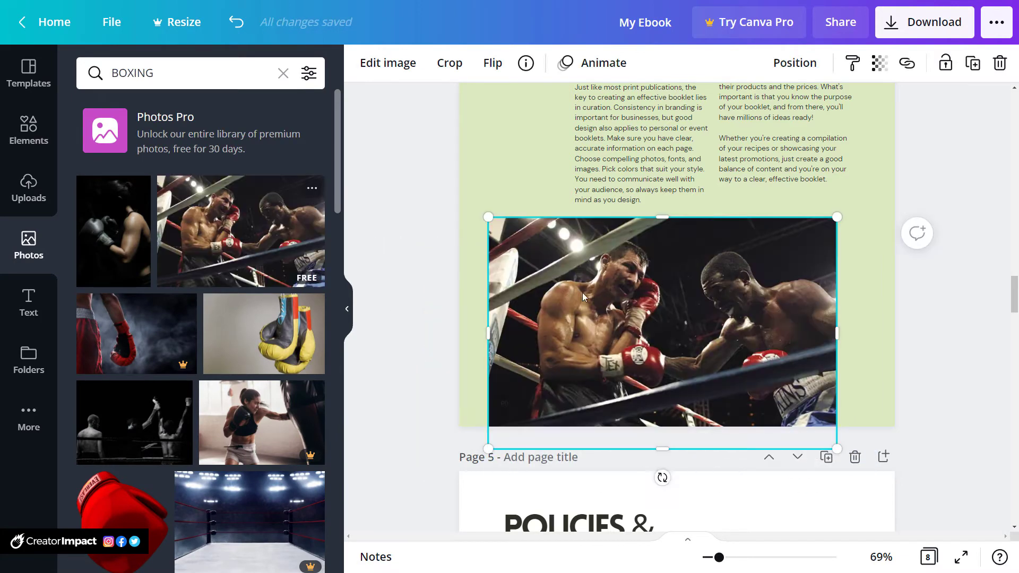
pyautogui.moveTo(662, 216); pyautogui.dragTo(662, 244)
pyautogui.moveTo(664, 439); pyautogui.dragTo(664, 372)
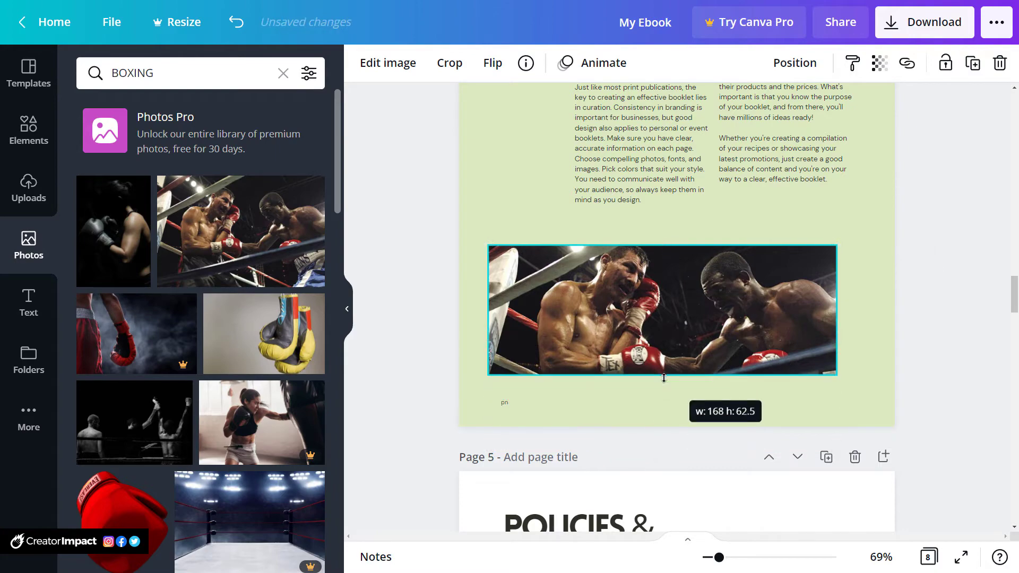
pyautogui.moveTo(664, 410); pyautogui.dragTo(675, 391)
pyautogui.moveTo(650, 320); pyautogui.dragTo(653, 323)
pyautogui.scroll(5, 658, 345)
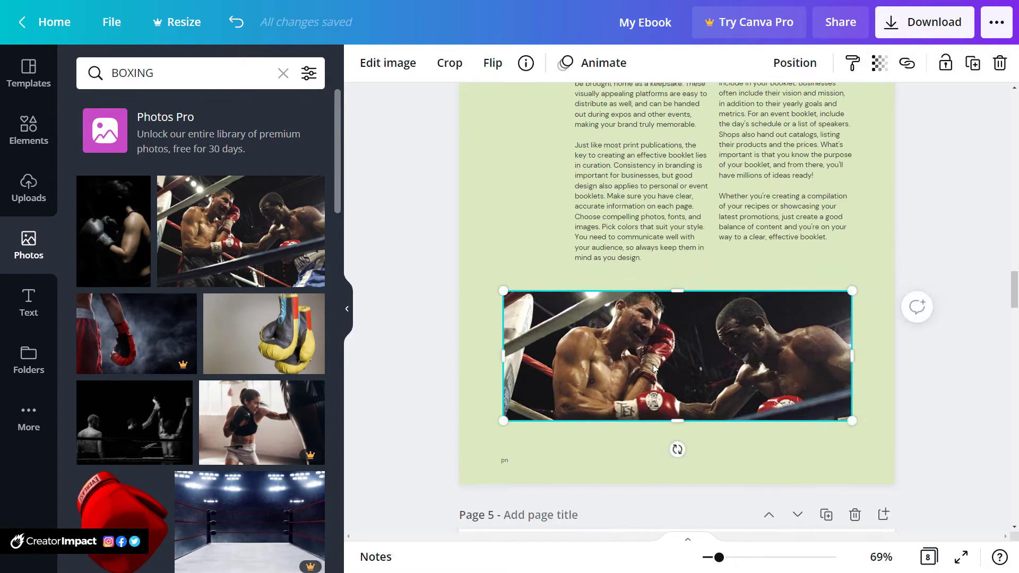
# Delete page 5's ACTIONS TO AVOID text and stretch the left body text across the page
pyautogui.scroll(-3, 661, 368)
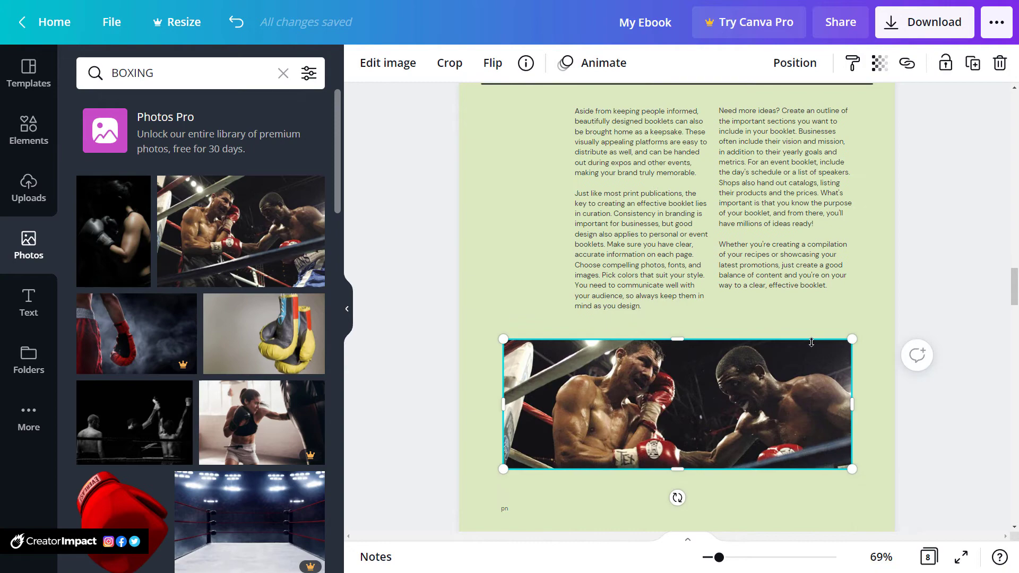
pyautogui.scroll(-8, 790, 326)
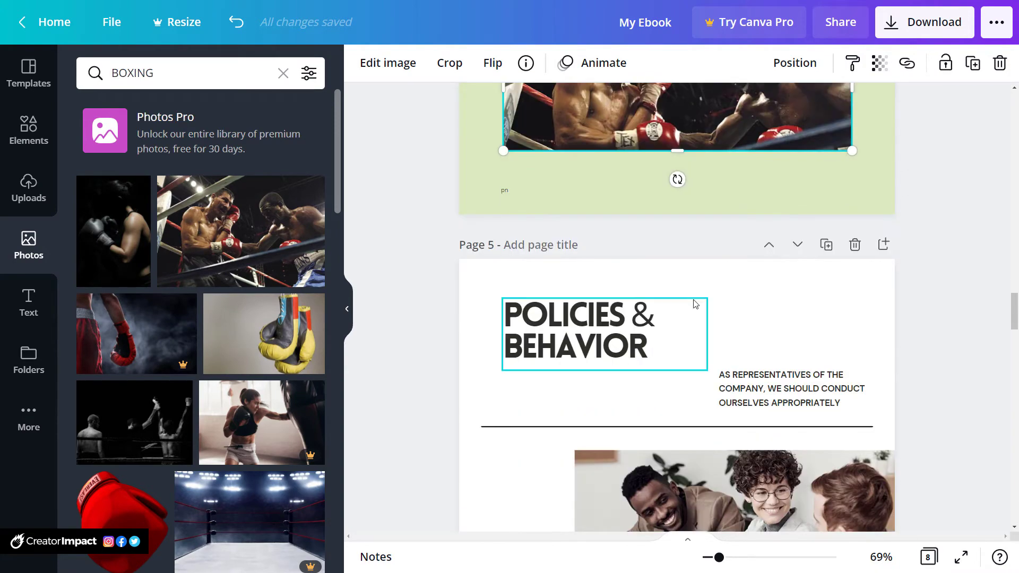
pyautogui.scroll(-6, 678, 324)
pyautogui.doubleClick(679, 176)
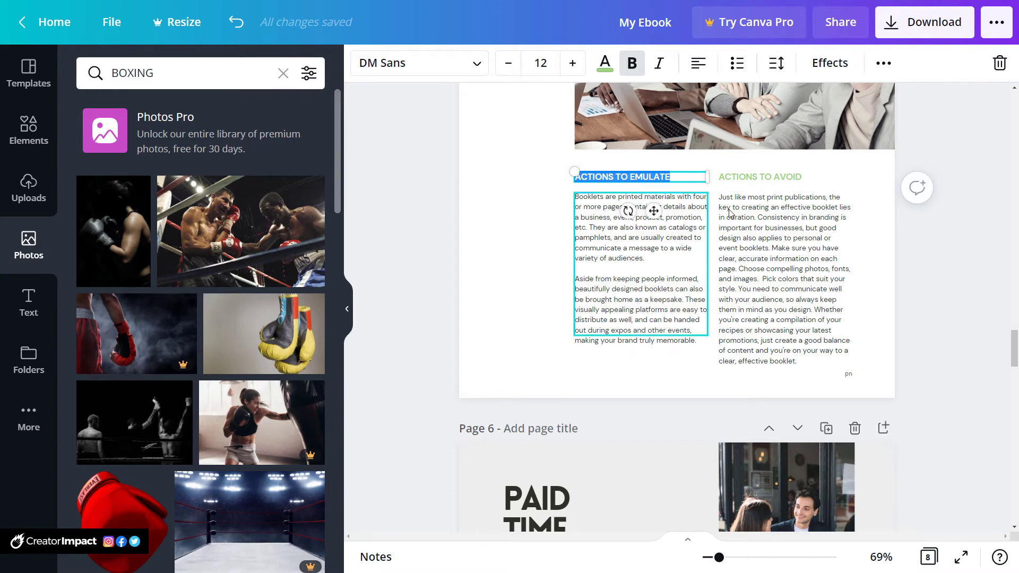
pyautogui.click(764, 175)
pyautogui.click(748, 259)
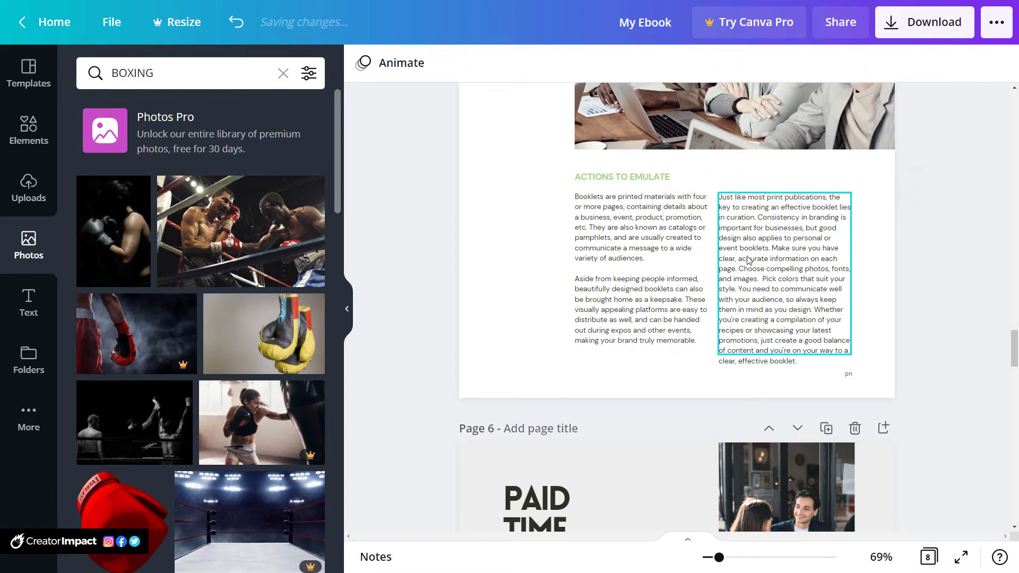
pyautogui.press('Delete')
pyautogui.click(690, 329)
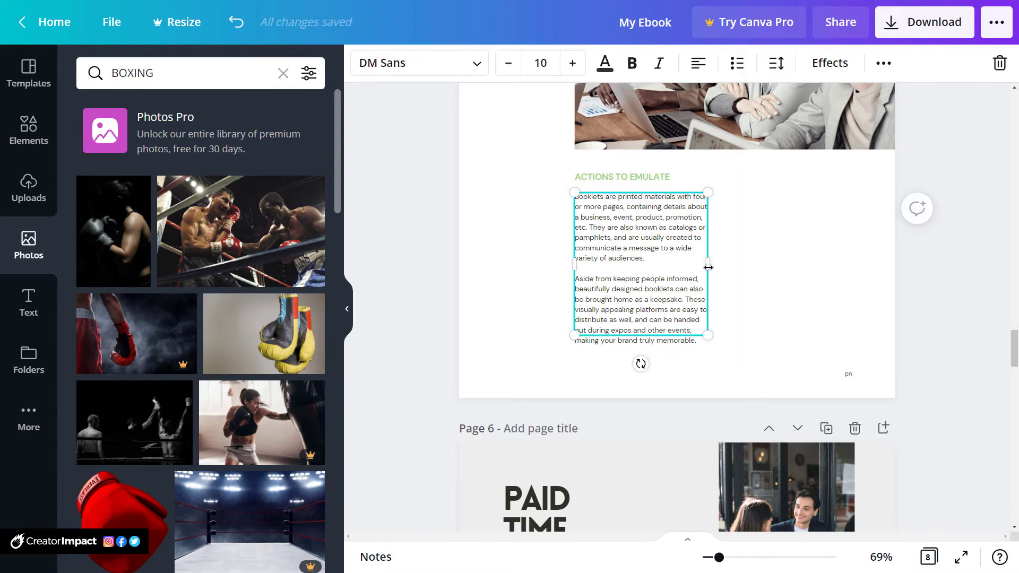
pyautogui.moveTo(738, 267); pyautogui.dragTo(865, 267)
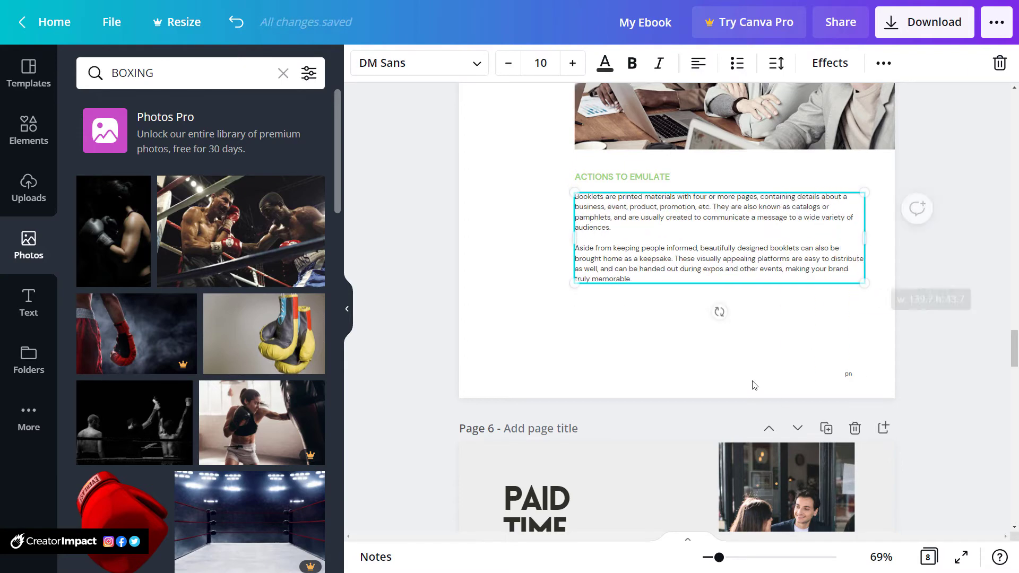
pyautogui.scroll(5, 952, 331)
pyautogui.click(799, 331)
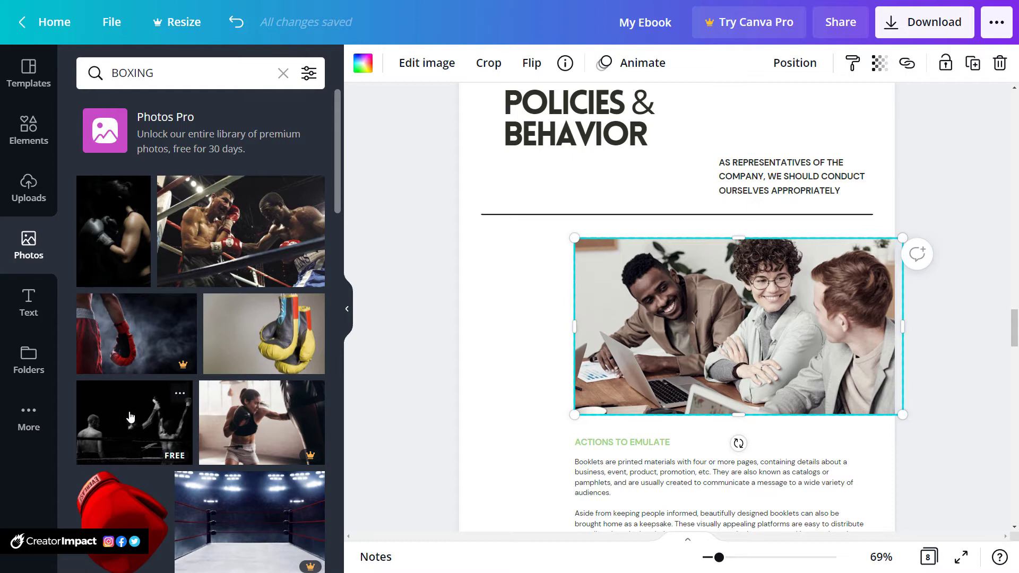
pyautogui.moveTo(175, 414); pyautogui.dragTo(704, 361)
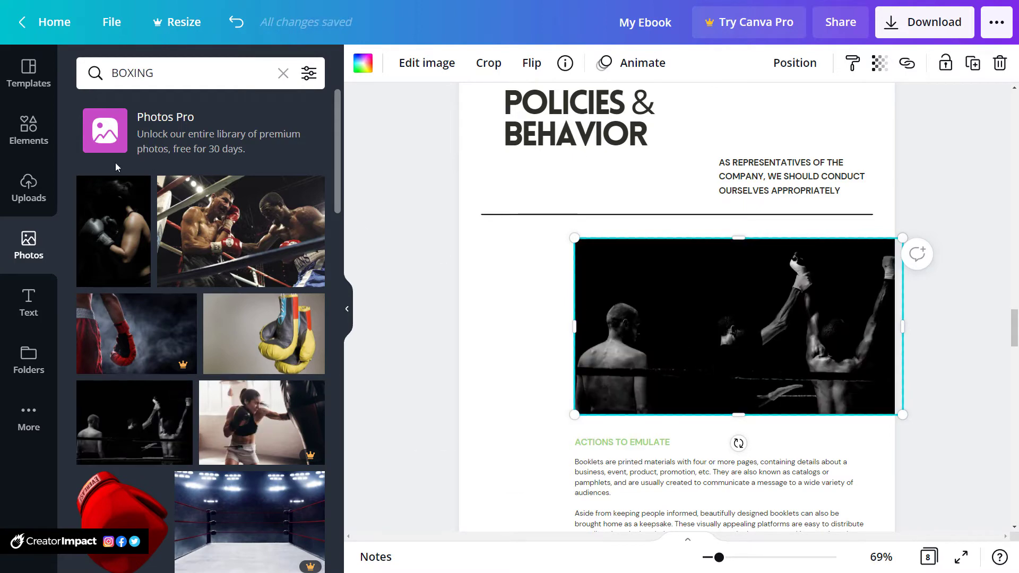
pyautogui.click(30, 186)
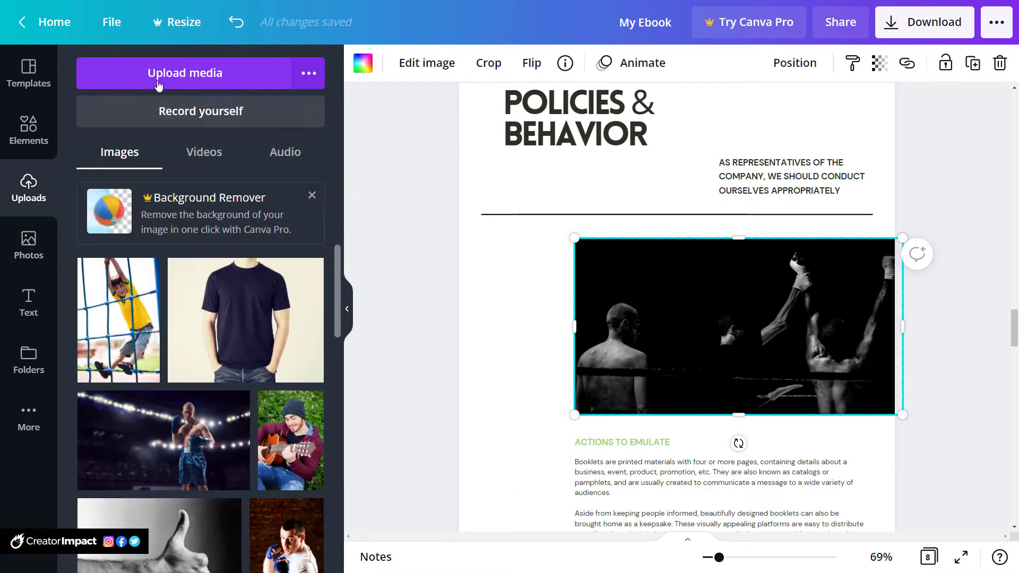
pyautogui.scroll(-2, 121, 364)
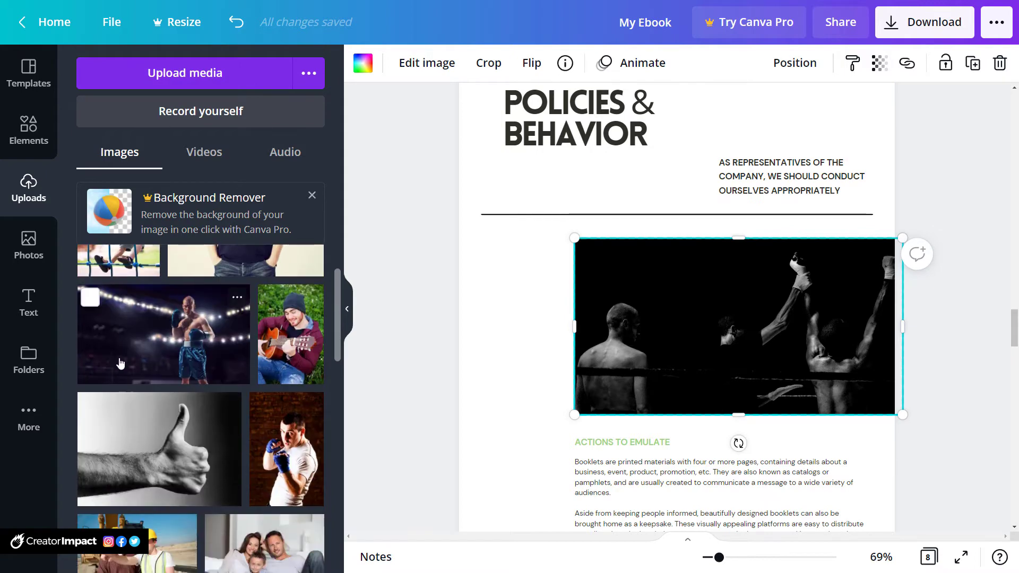
pyautogui.moveTo(162, 361); pyautogui.dragTo(780, 342)
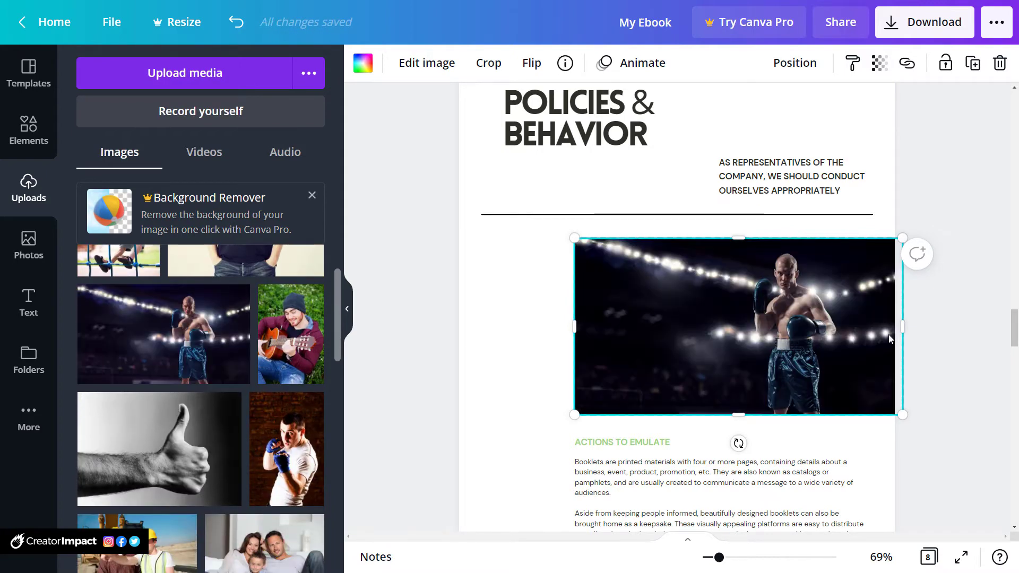
pyautogui.click(961, 327)
pyautogui.moveTo(1014, 328); pyautogui.dragTo(1016, 407)
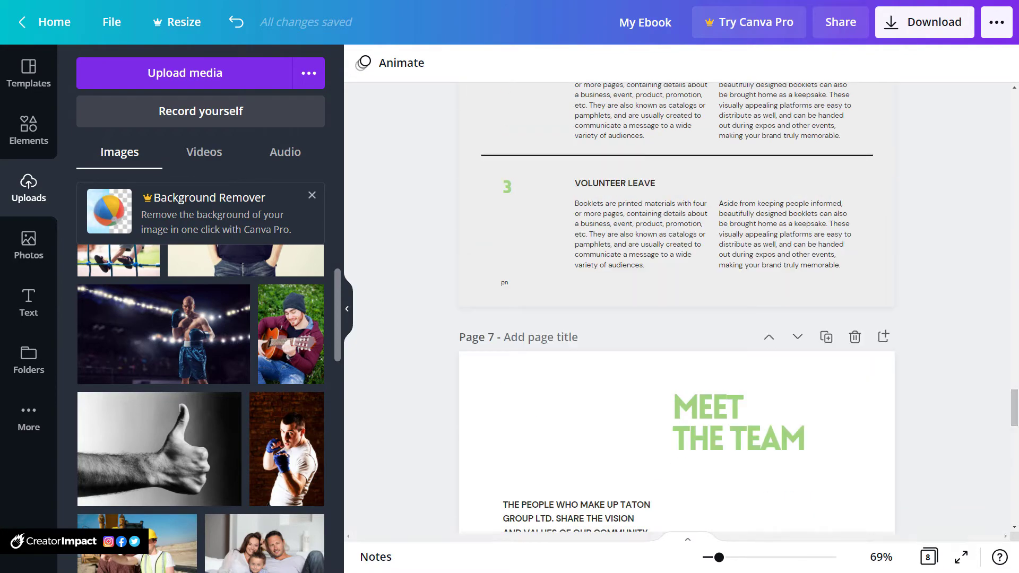
# Delete the Meet the Team page with the trash icon above page 7
pyautogui.moveTo(721, 558); pyautogui.dragTo(715, 557)
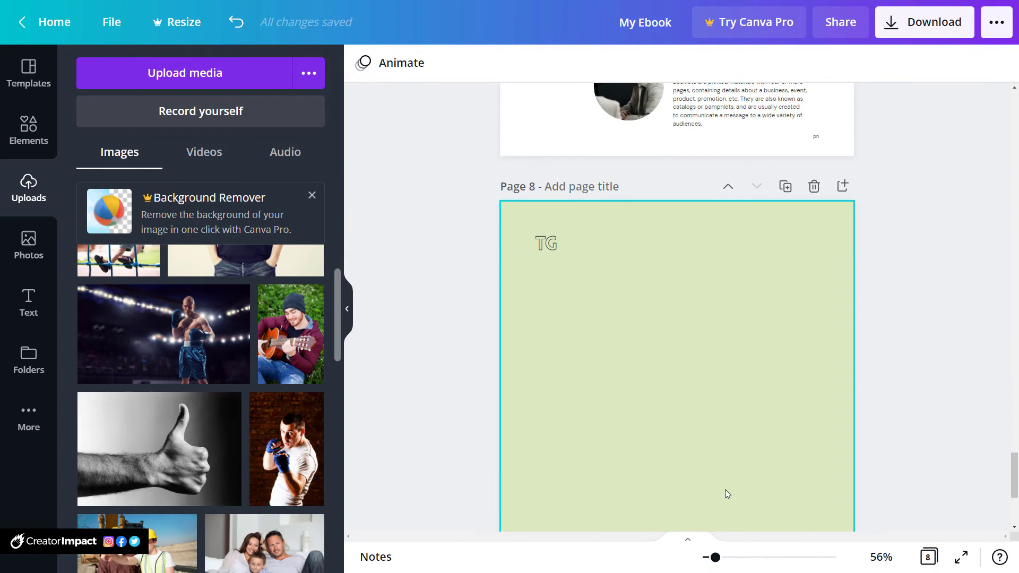
pyautogui.scroll(7, 727, 494)
pyautogui.scroll(-3, 728, 493)
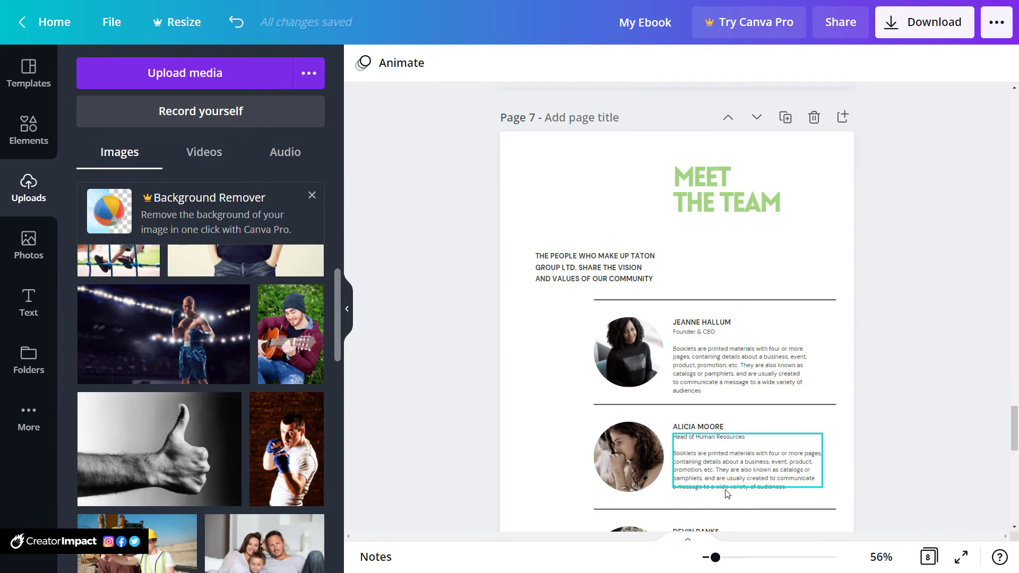
pyautogui.click(815, 119)
# Scroll back up to the Table of Contents on page 2
pyautogui.scroll(4, 973, 413)
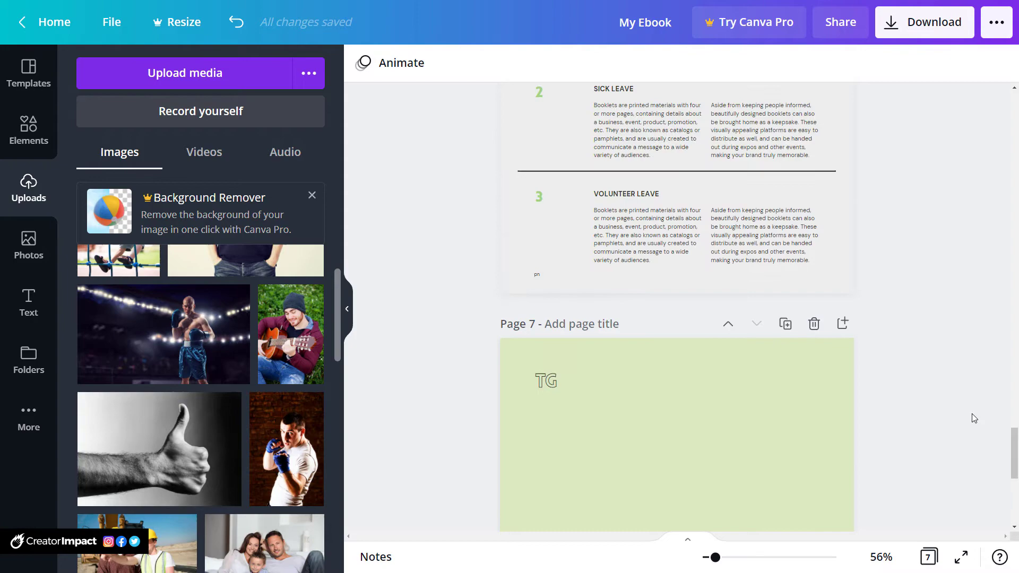
pyautogui.scroll(10, 972, 413)
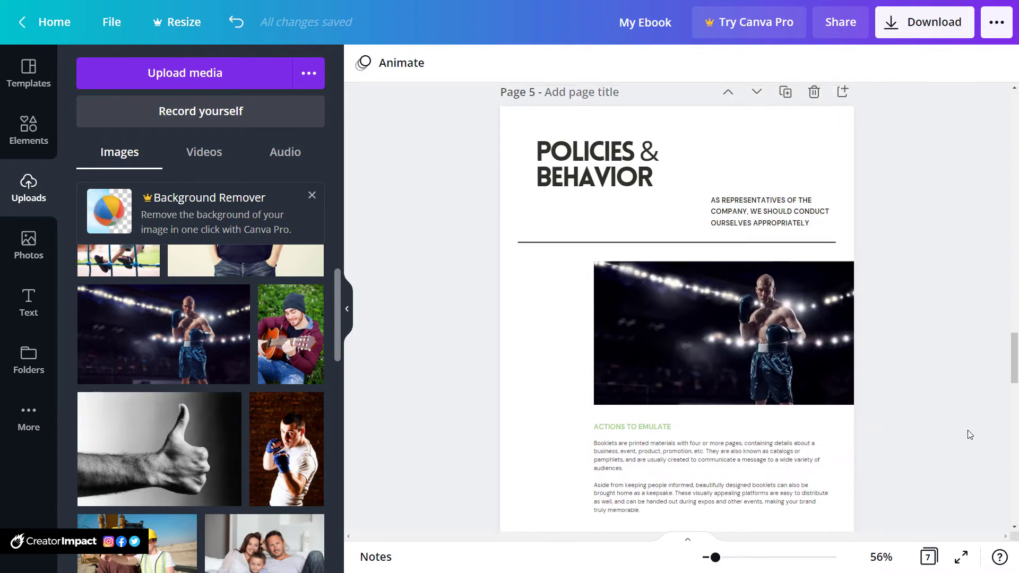
pyautogui.scroll(12, 878, 312)
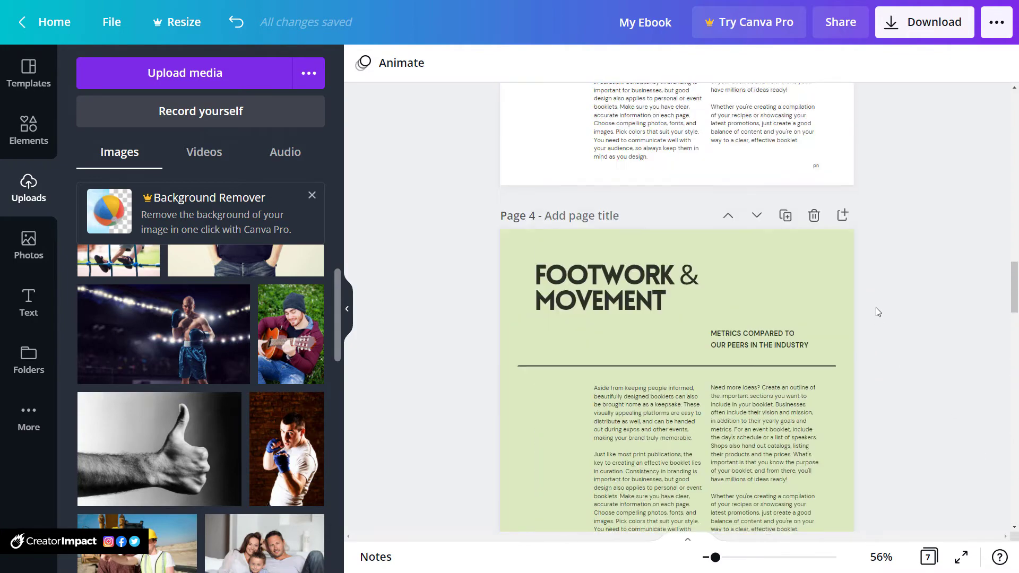
pyautogui.scroll(-5, 876, 312)
pyautogui.scroll(14, 829, 390)
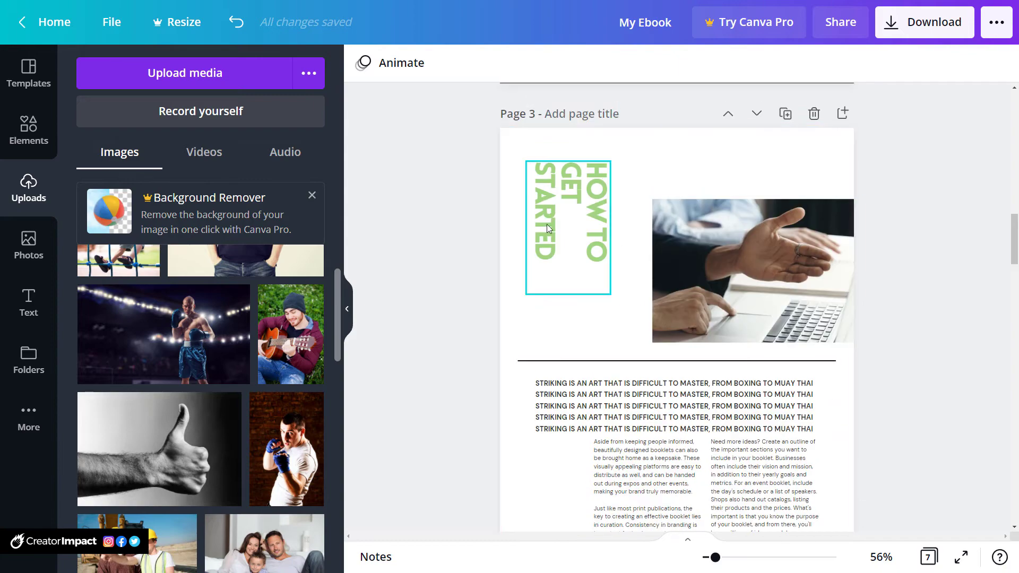
pyautogui.scroll(-10, 547, 226)
pyautogui.scroll(9, 547, 226)
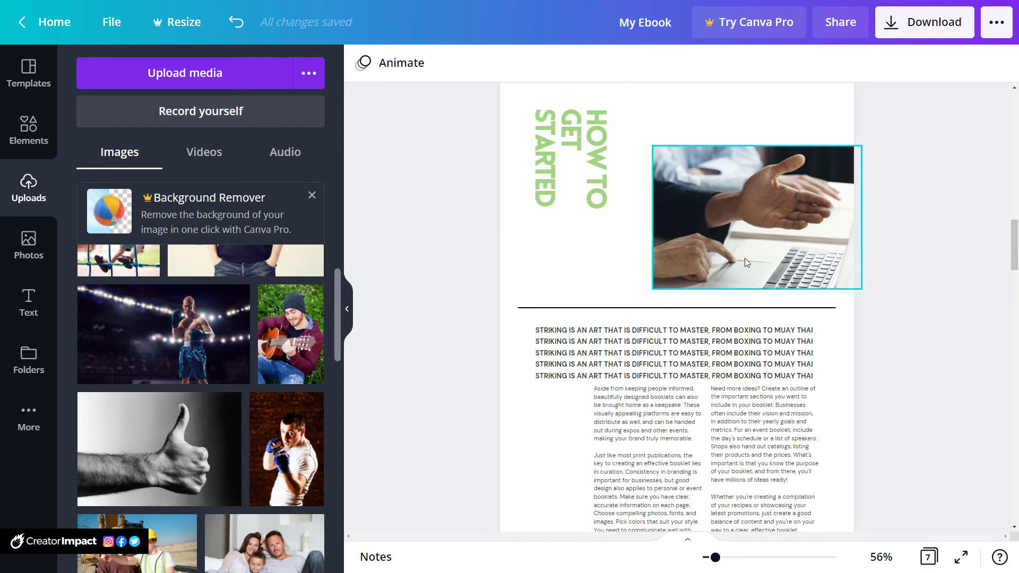
pyautogui.scroll(-8, 745, 259)
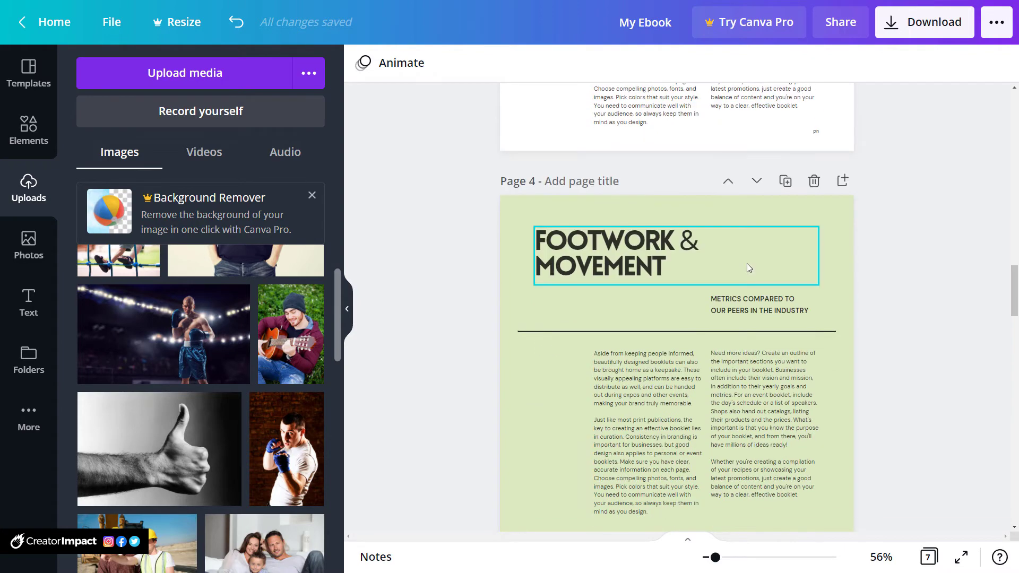
pyautogui.scroll(4, 752, 329)
pyautogui.scroll(5, 751, 338)
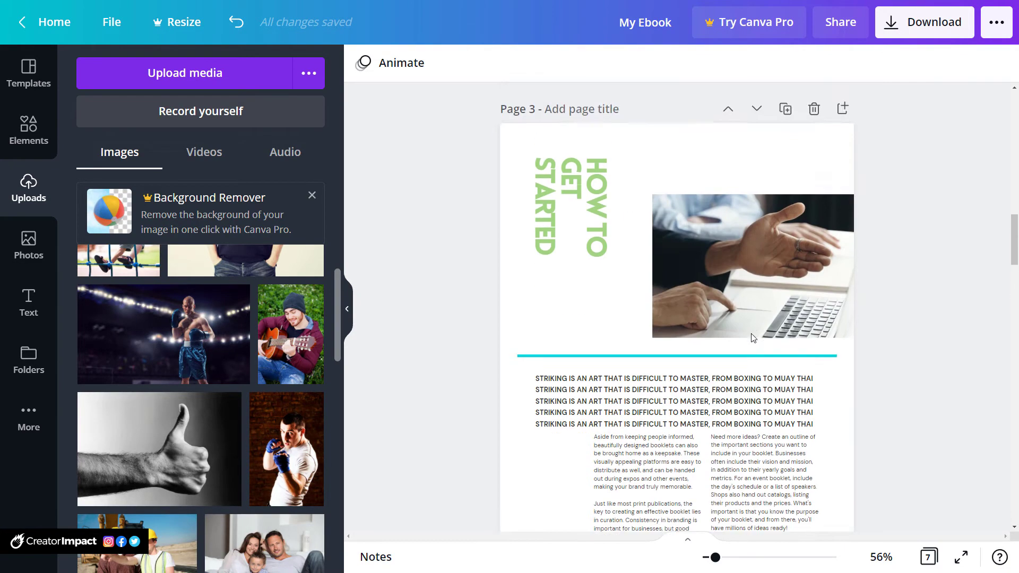
pyautogui.scroll(-5, 751, 338)
pyautogui.scroll(15, 610, 469)
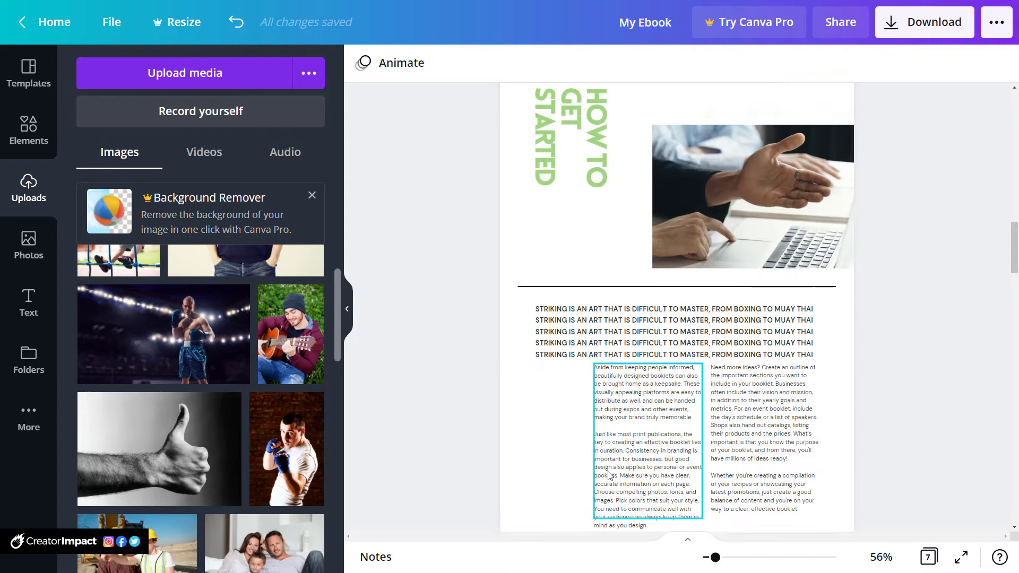
pyautogui.scroll(-3, 634, 456)
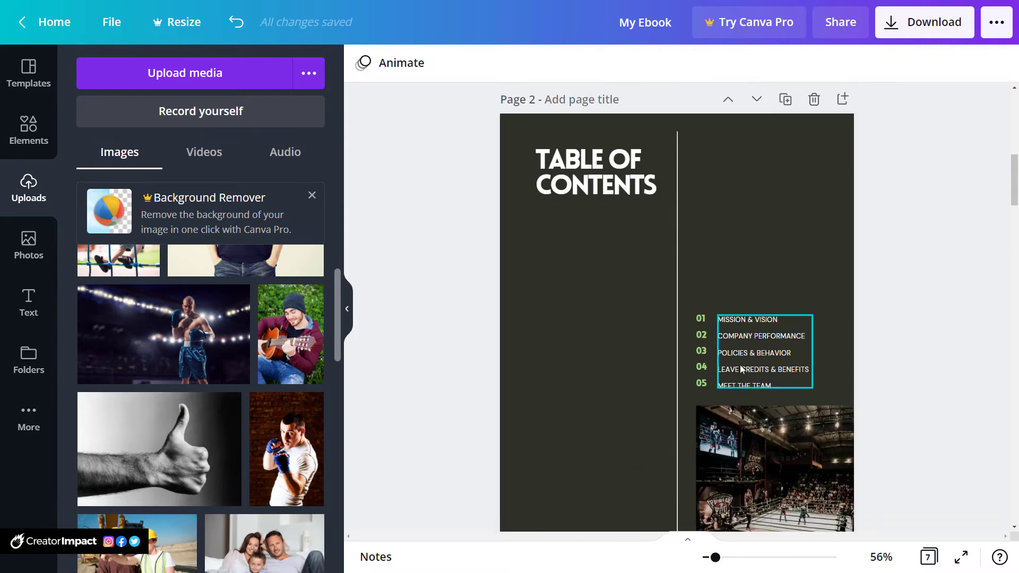
# Change the second contents entry from COMPANY PERFORMANCE to FOOTOWRK AND MOVEMENT
pyautogui.click(750, 322)
pyautogui.doubleClick(750, 322)
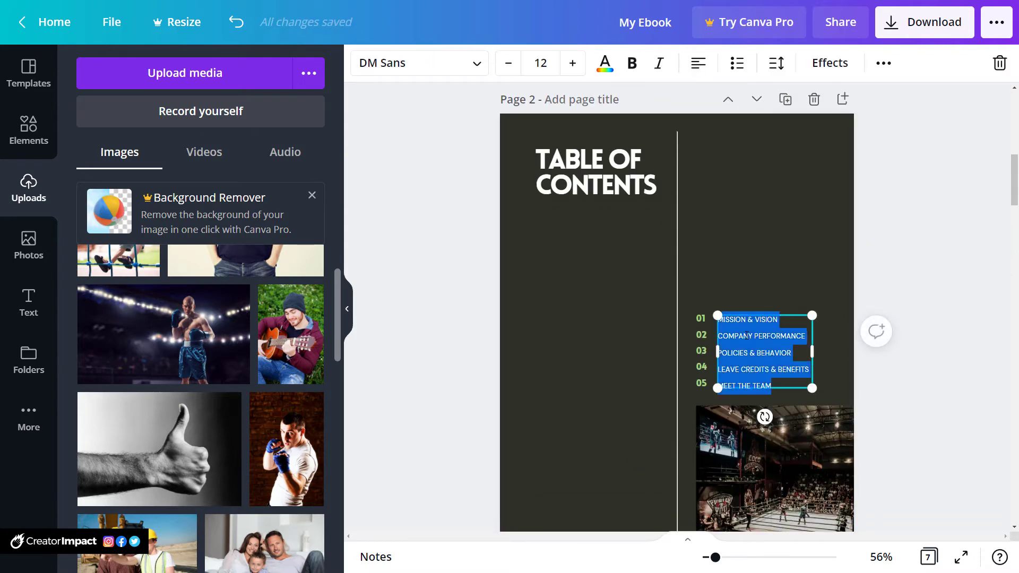
pyautogui.moveTo(805, 336); pyautogui.dragTo(715, 334)
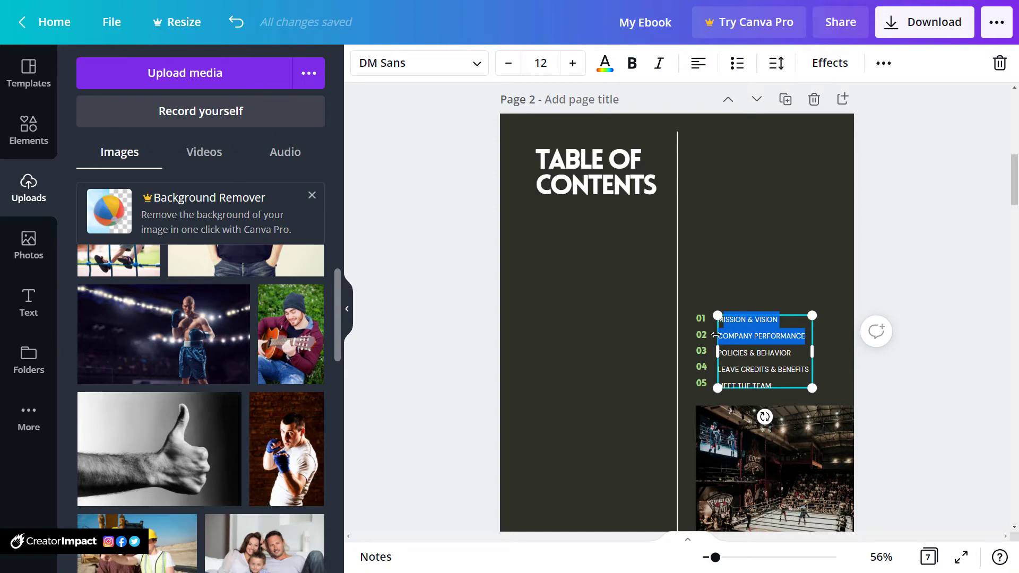
pyautogui.click(748, 338)
pyautogui.moveTo(806, 336); pyautogui.dragTo(723, 334)
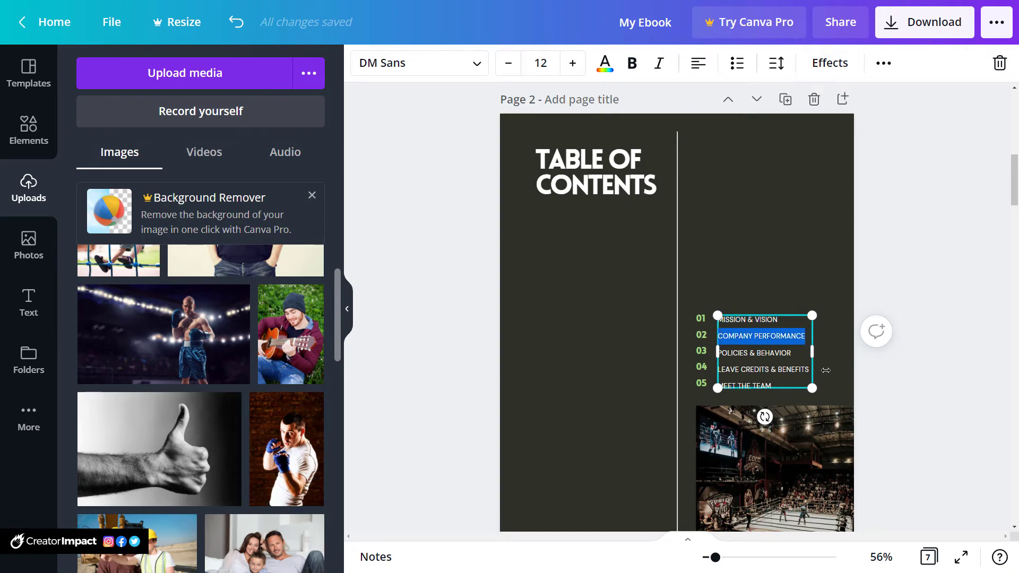
pyautogui.write('FOOTOWRK AND MOV')
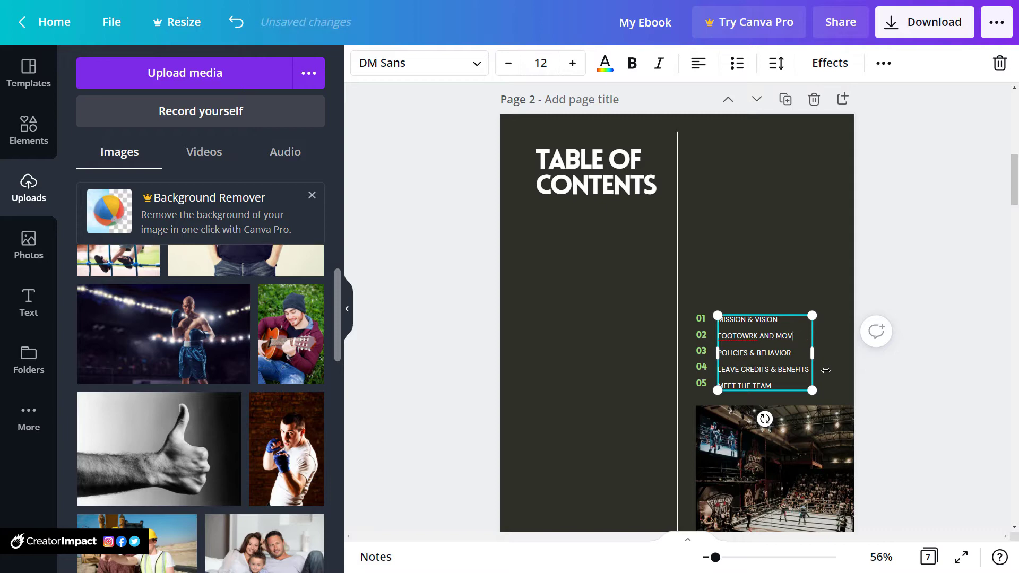
pyautogui.write('MEMENT')
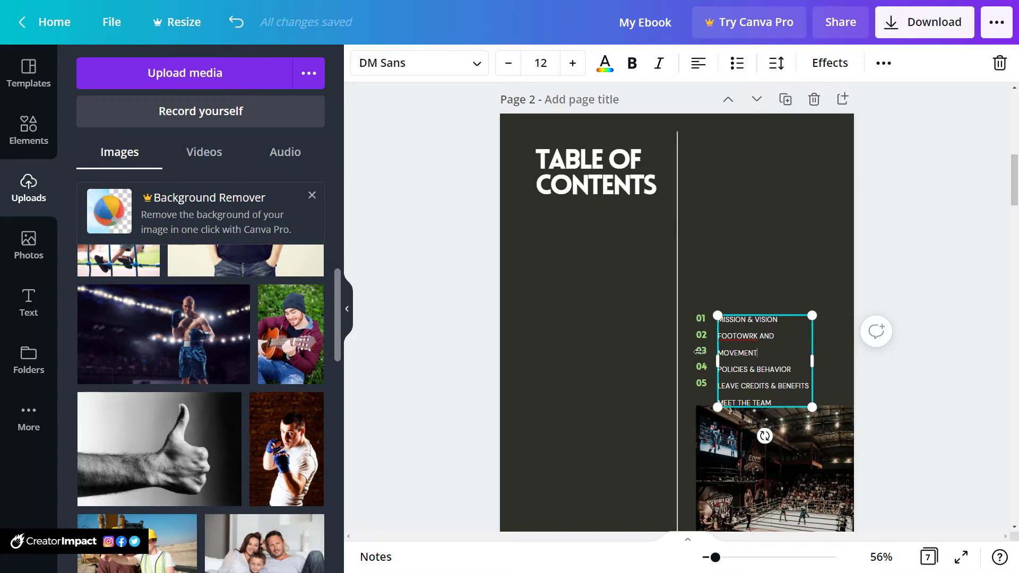
pyautogui.click(704, 295)
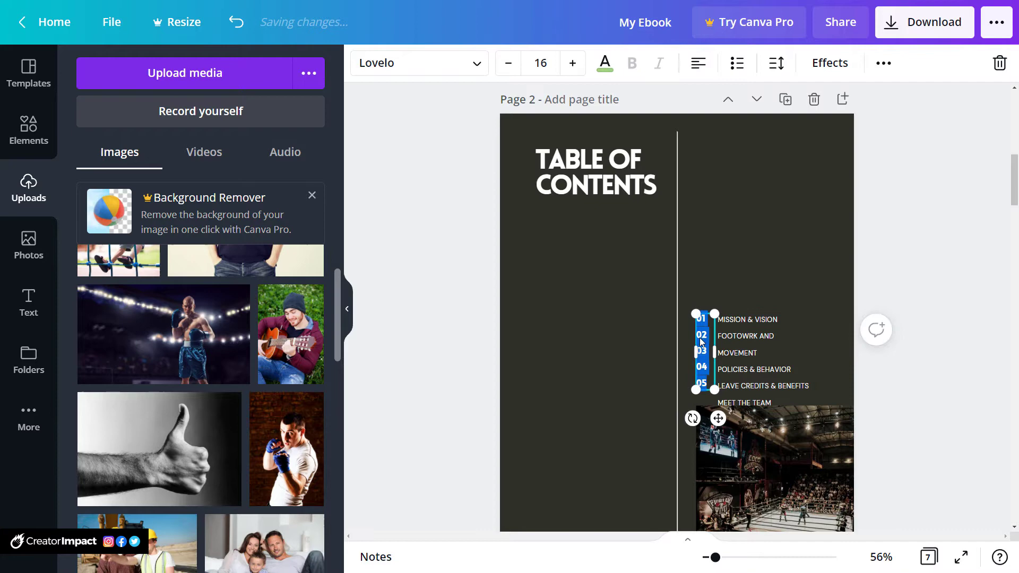
# Insert a line break after 02 in the numbers column to realign 03–05
pyautogui.click(702, 340)
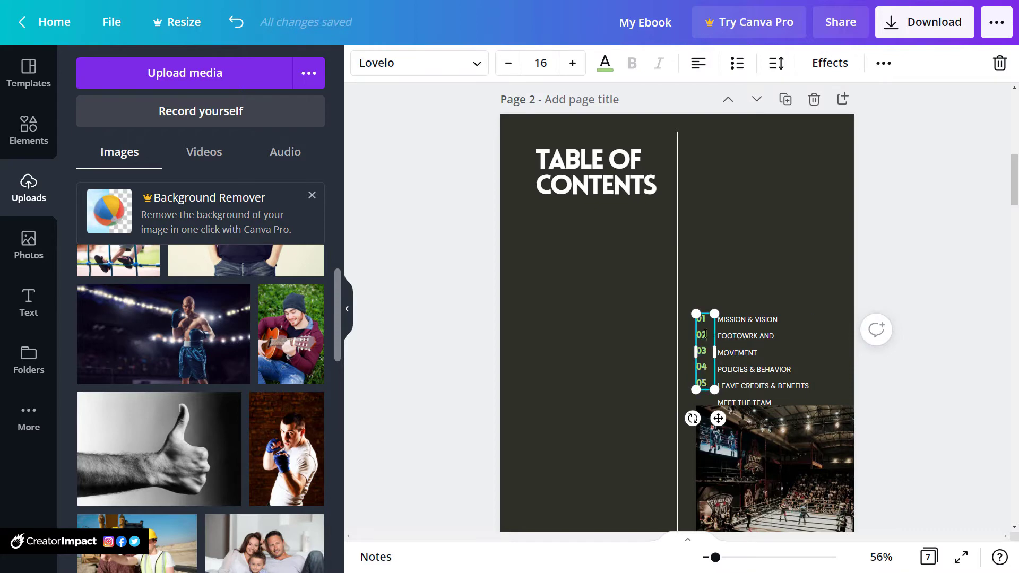
pyautogui.press('Return')
pyautogui.click(897, 376)
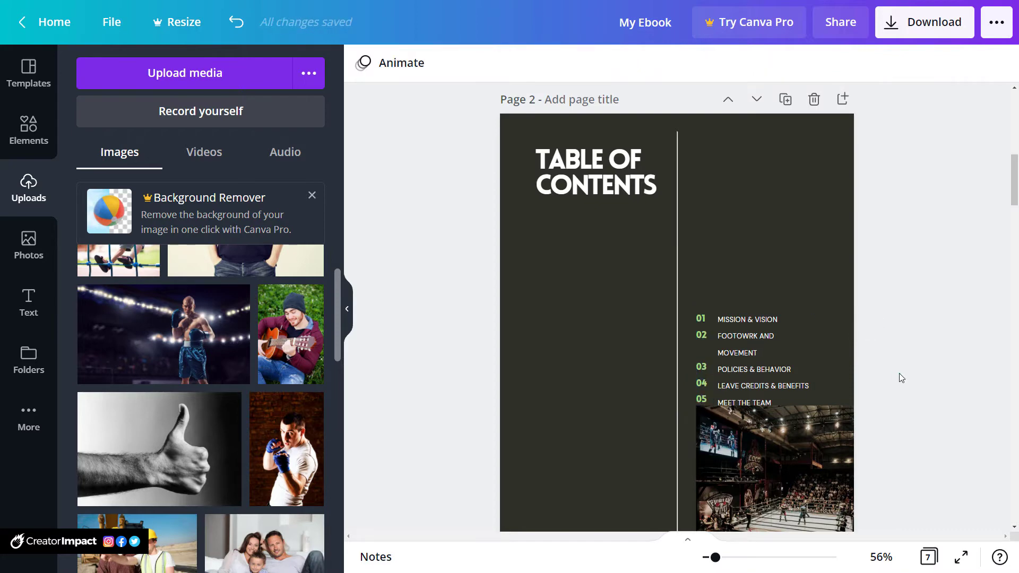
# Duplicate the How to Get Started page
pyautogui.scroll(-4, 856, 352)
pyautogui.scroll(-3, 741, 344)
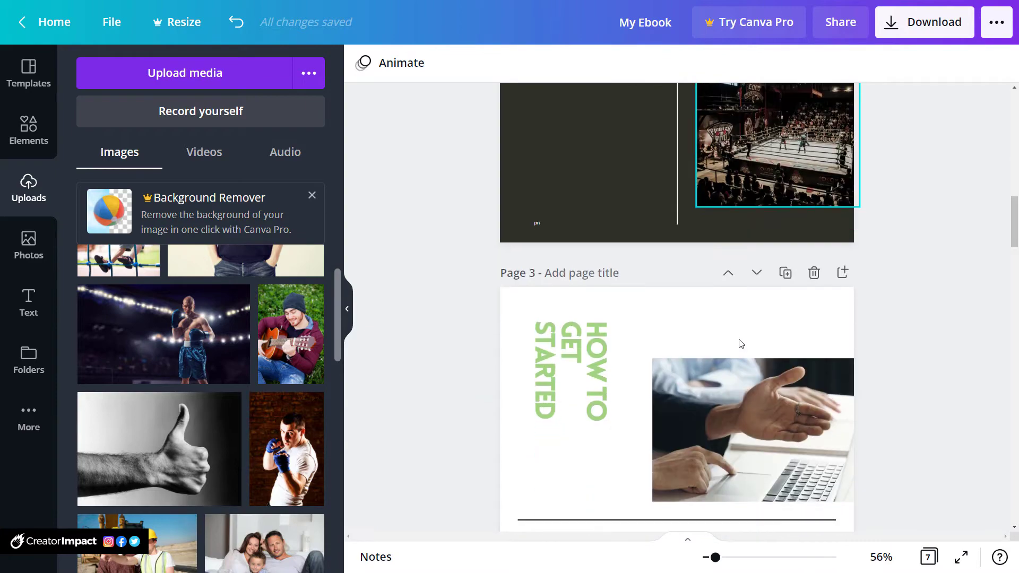
pyautogui.scroll(-5, 741, 344)
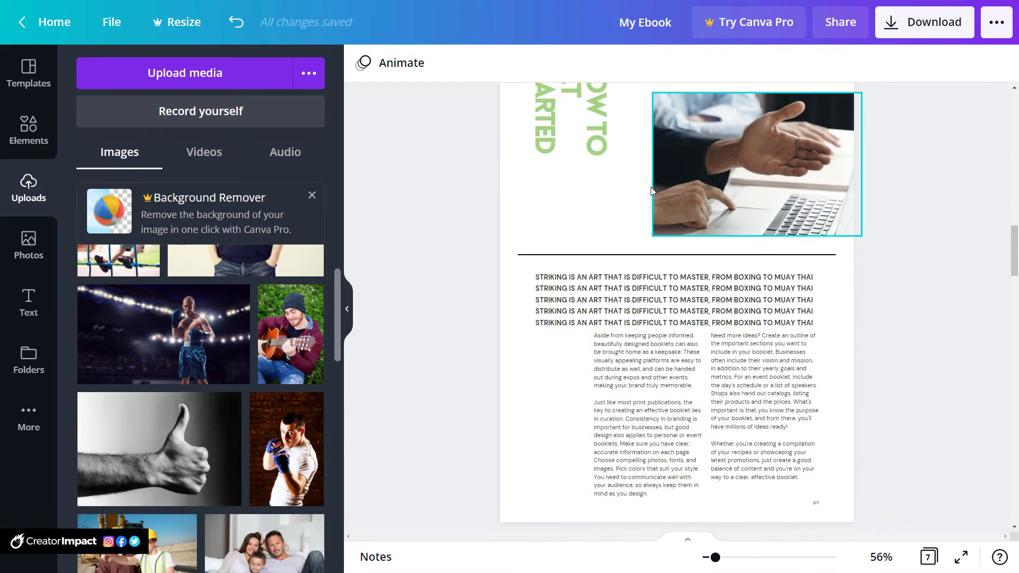
pyautogui.scroll(3, 711, 282)
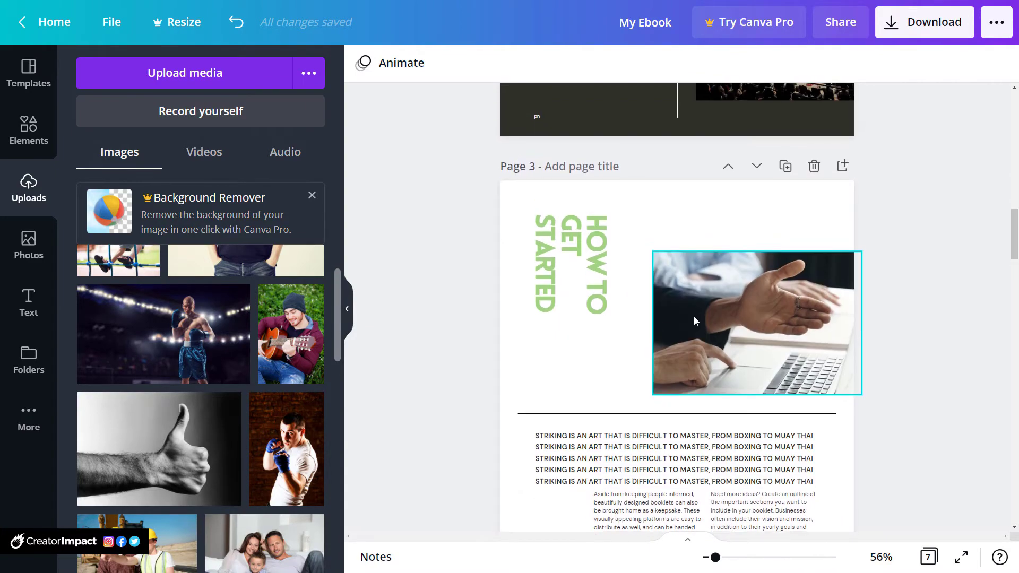
pyautogui.scroll(-4, 693, 316)
pyautogui.scroll(4, 706, 366)
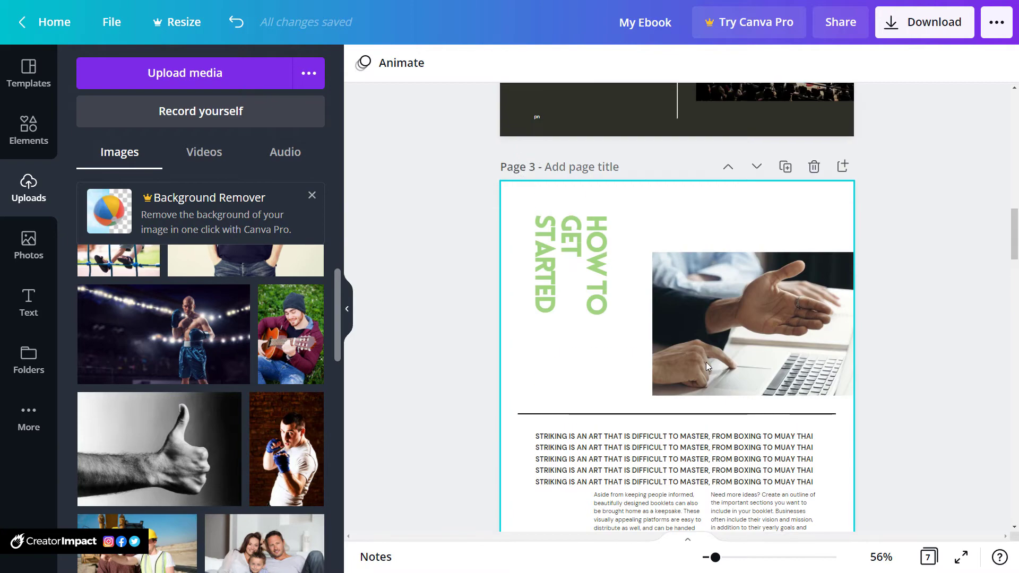
pyautogui.click(787, 168)
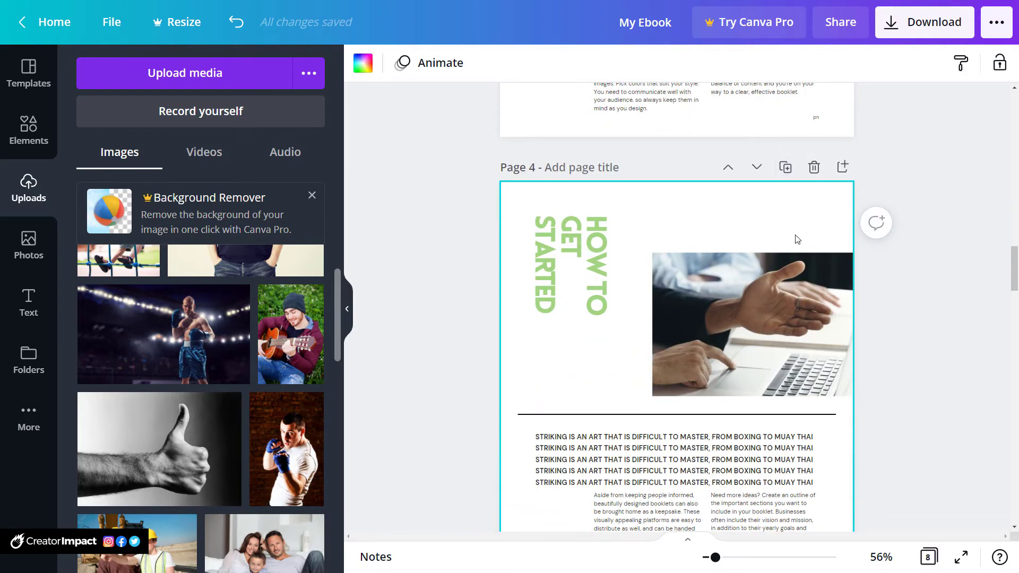
# Make the HOW TO GET STARTED heading horizontal, about size 28, above the photo
pyautogui.moveTo(514, 205); pyautogui.dragTo(606, 351)
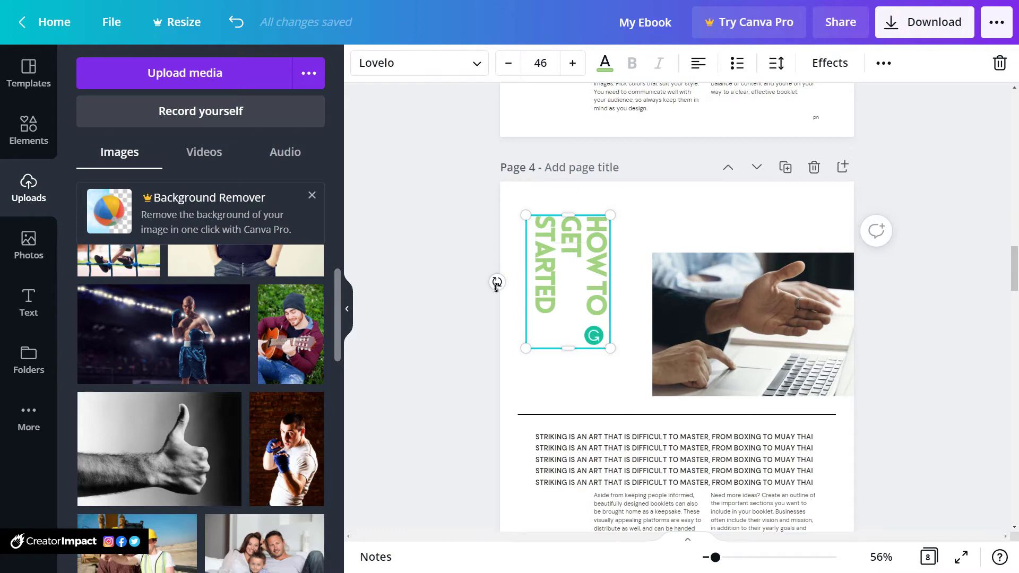
pyautogui.moveTo(496, 282); pyautogui.dragTo(569, 311)
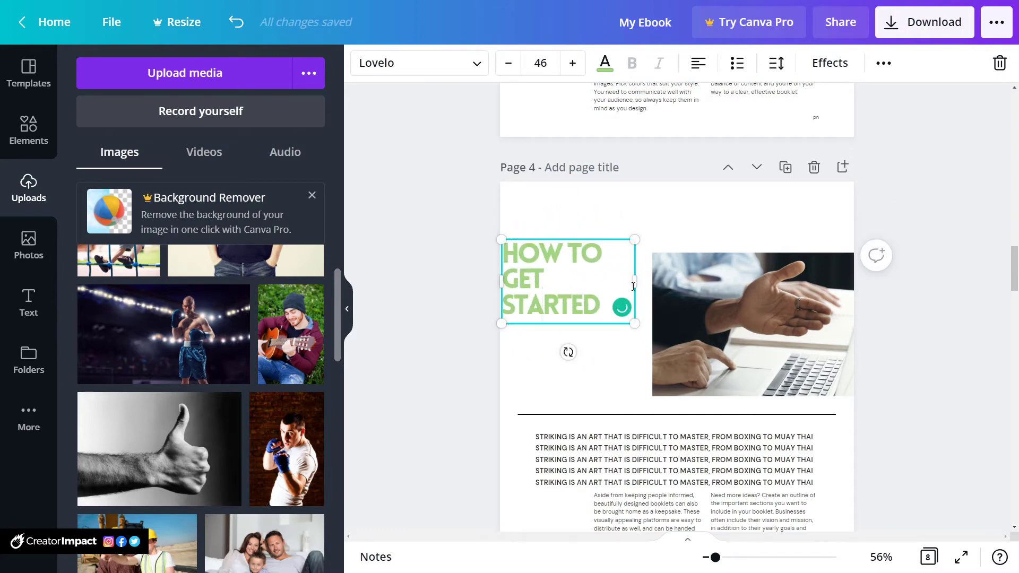
pyautogui.moveTo(635, 281); pyautogui.dragTo(722, 282)
pyautogui.moveTo(501, 319); pyautogui.dragTo(585, 287)
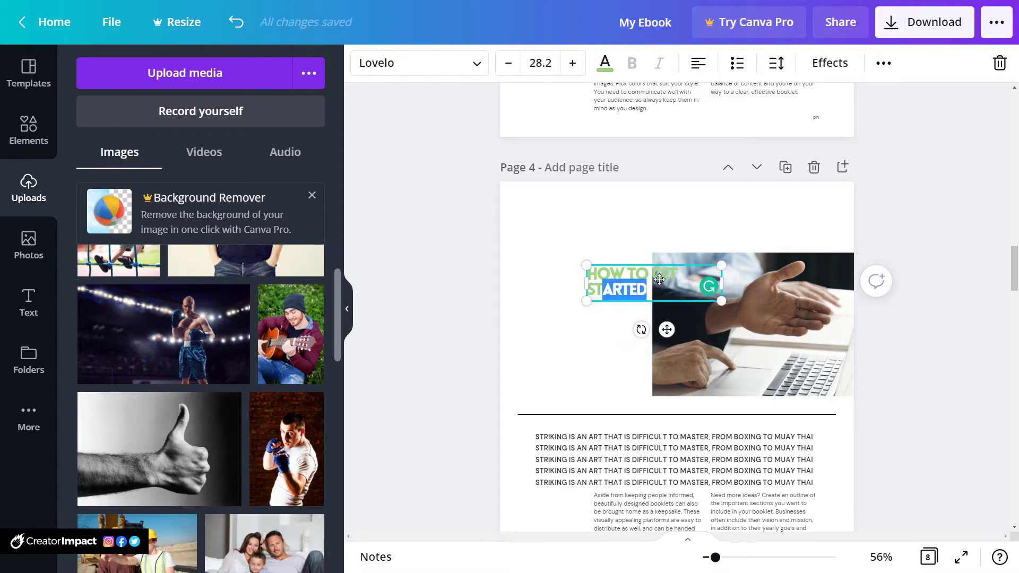
pyautogui.moveTo(660, 280); pyautogui.dragTo(774, 232)
# Delete the handshake photo and its frame, and move a divider line under the heading
pyautogui.click(700, 298)
pyautogui.press('Delete')
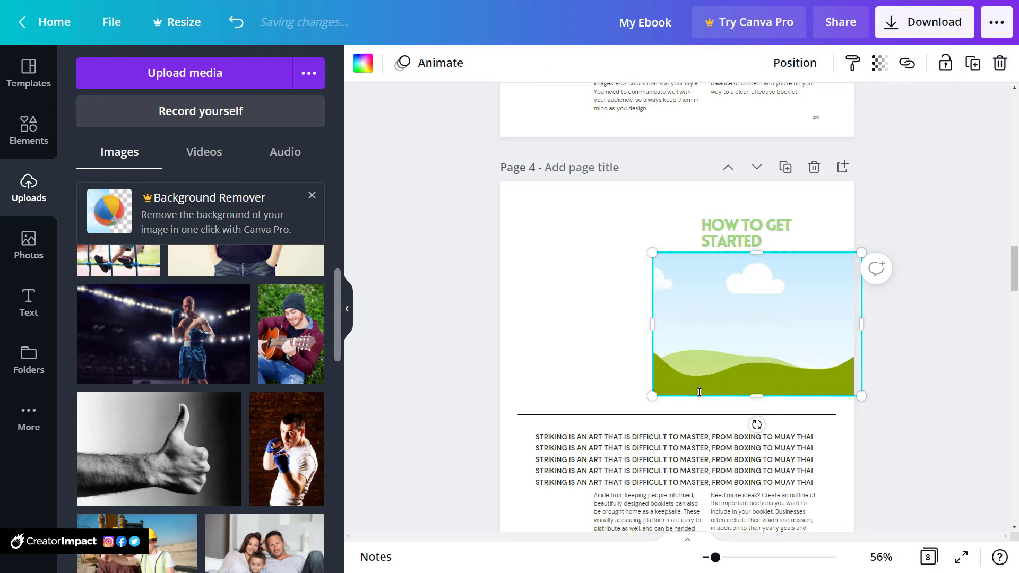
pyautogui.press('Delete')
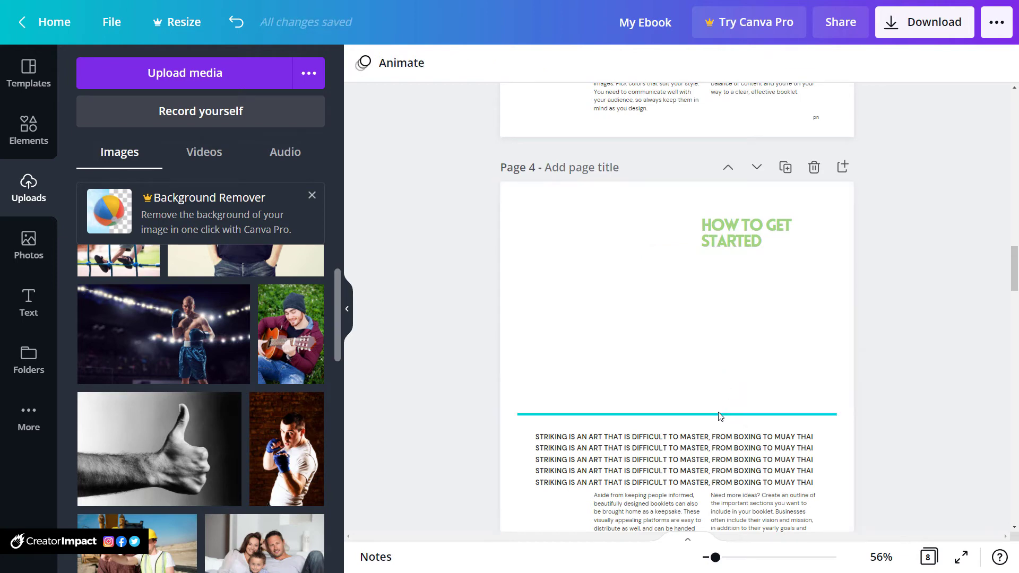
pyautogui.moveTo(716, 419); pyautogui.dragTo(711, 308)
# Delete the lower rule and move the STRIKING lines up under the top rule
pyautogui.click(708, 415)
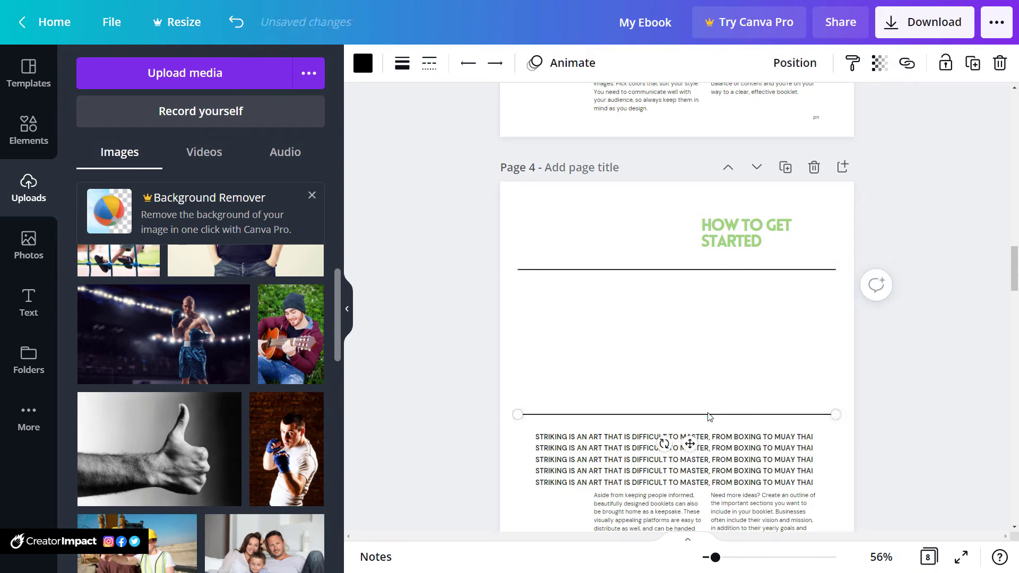
pyautogui.press('Delete')
pyautogui.click(700, 441)
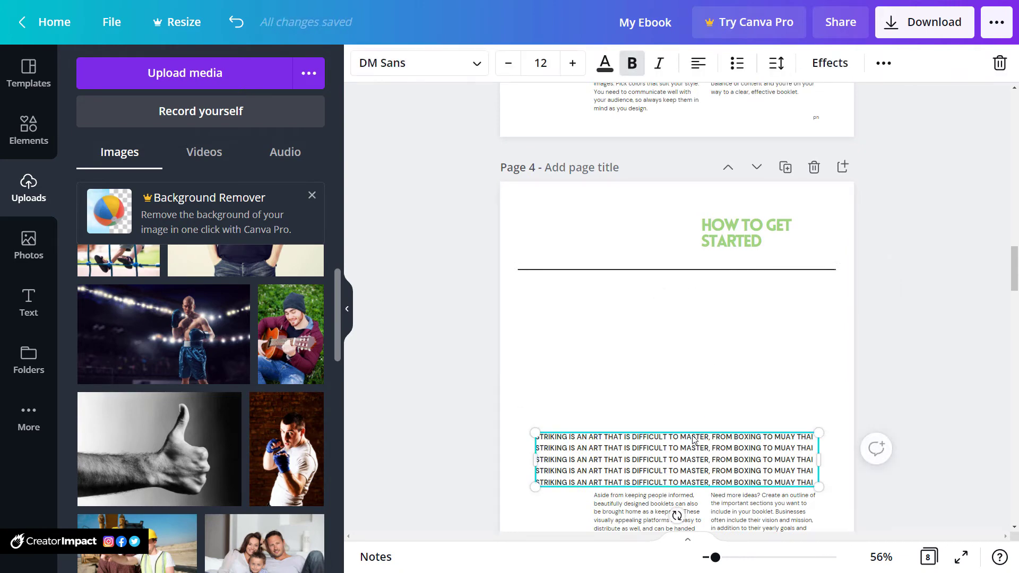
pyautogui.moveTo(697, 459); pyautogui.dragTo(697, 311)
# Widen the left body-text column leftward and move it up under the STRIKING lines
pyautogui.scroll(-3, 696, 311)
pyautogui.click(647, 403)
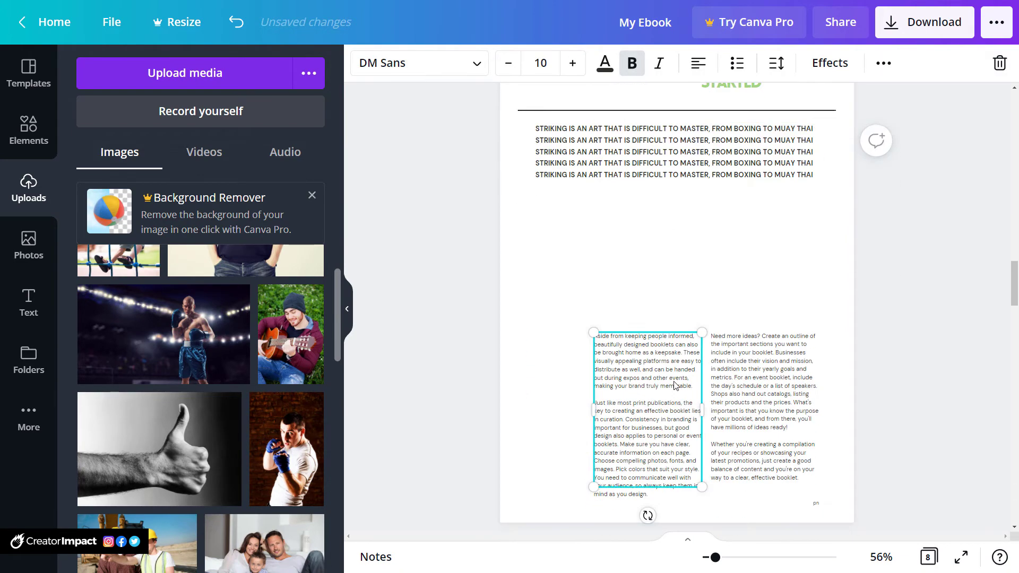
pyautogui.moveTo(589, 329); pyautogui.dragTo(535, 248)
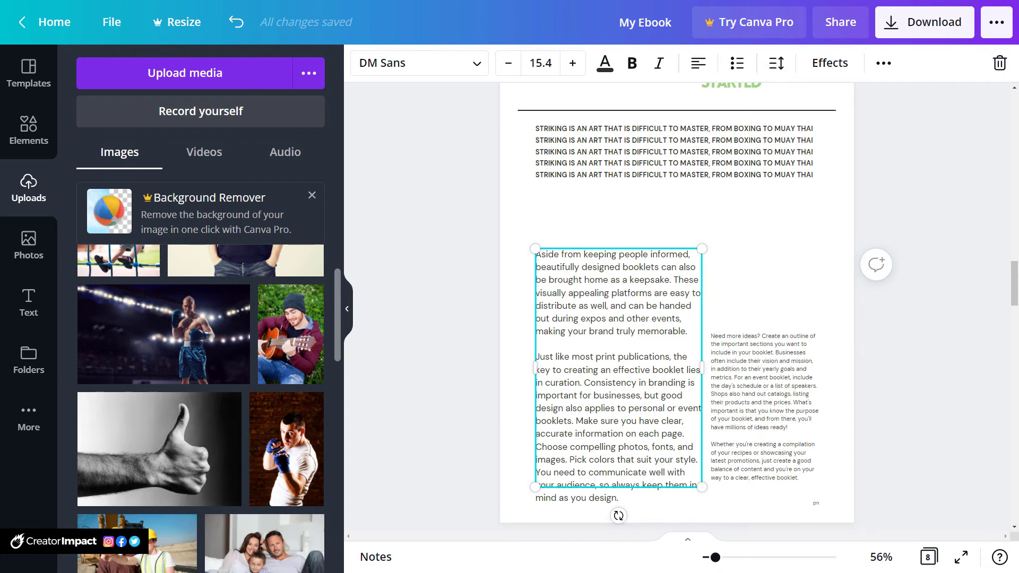
pyautogui.hotkey('ctrl', 'z')
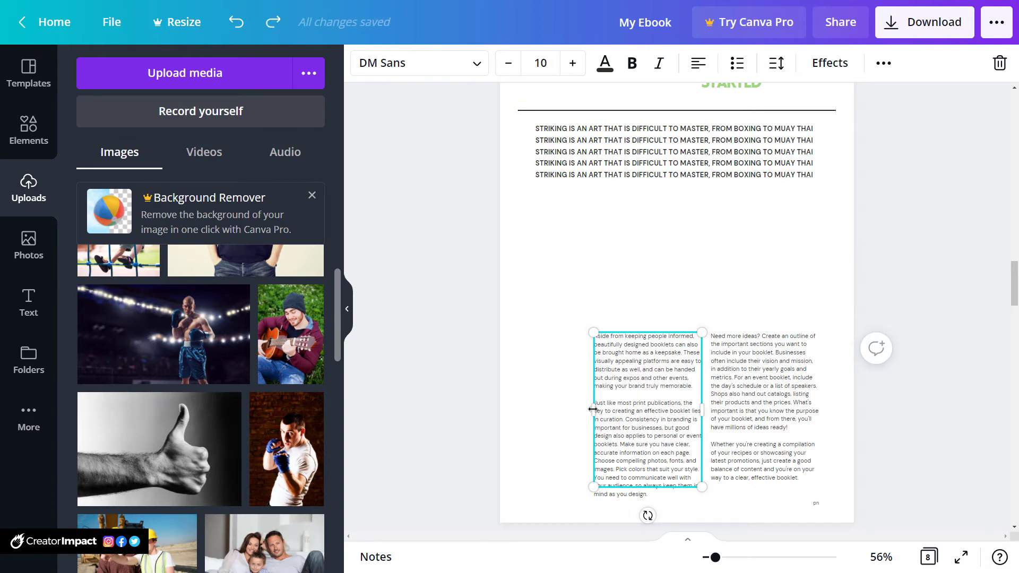
pyautogui.moveTo(589, 409); pyautogui.dragTo(545, 409)
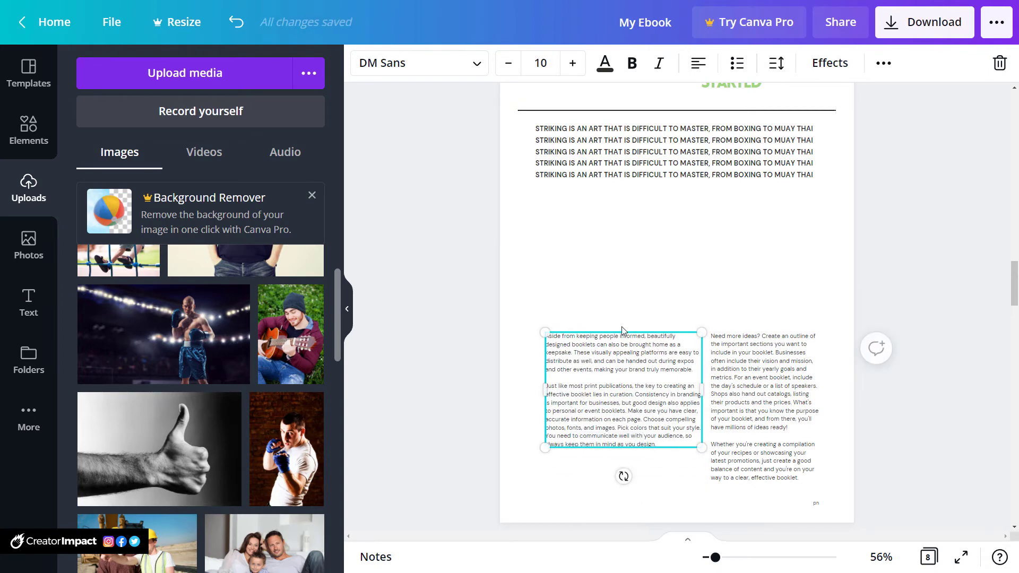
pyautogui.moveTo(627, 378); pyautogui.dragTo(611, 233)
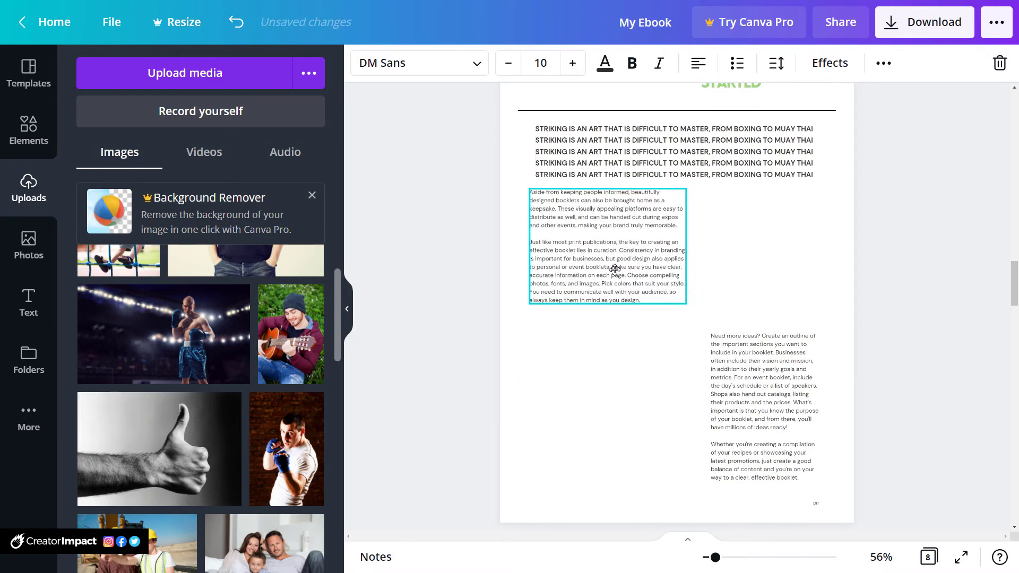
# Append lines 'RFHFGHSF' and 'SDGASDFGHSDH' at the end of the left column
pyautogui.tripleClick(642, 300)
pyautogui.click(642, 300)
pyautogui.press('Return')
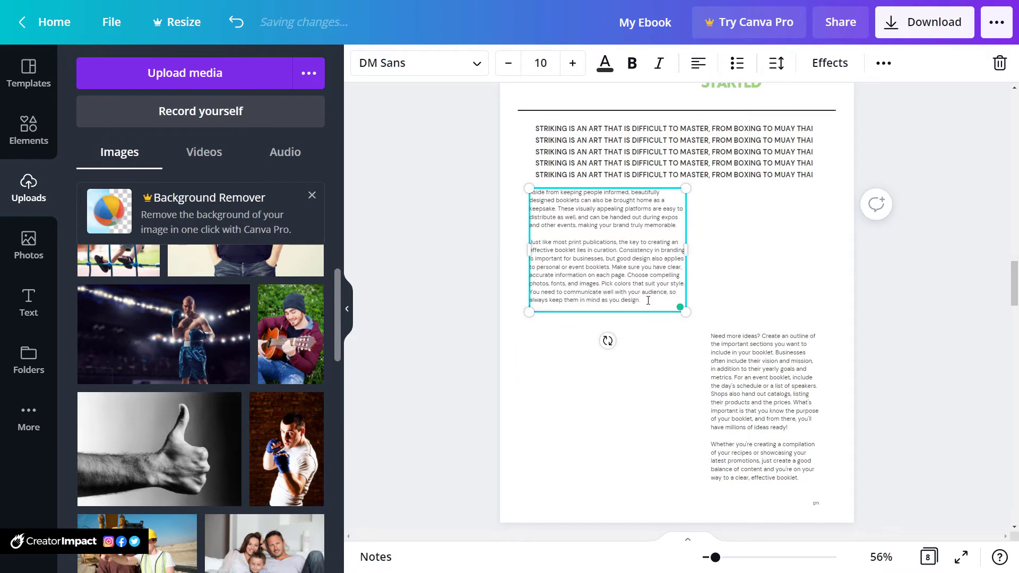
pyautogui.write('RFHFGHSF')
pyautogui.press('Return')
pyautogui.write('SDGASDFGHSDH')
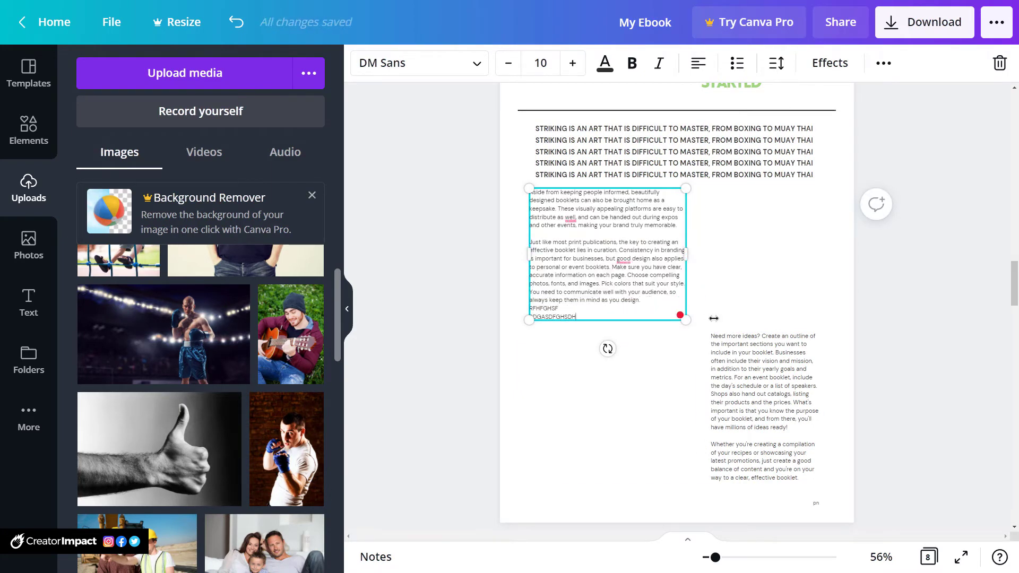
# Move the right body-text column up beside the left and enlarge its text to 10.5
pyautogui.click(756, 347)
pyautogui.moveTo(756, 348); pyautogui.dragTo(747, 213)
pyautogui.moveTo(808, 328); pyautogui.dragTo(815, 335)
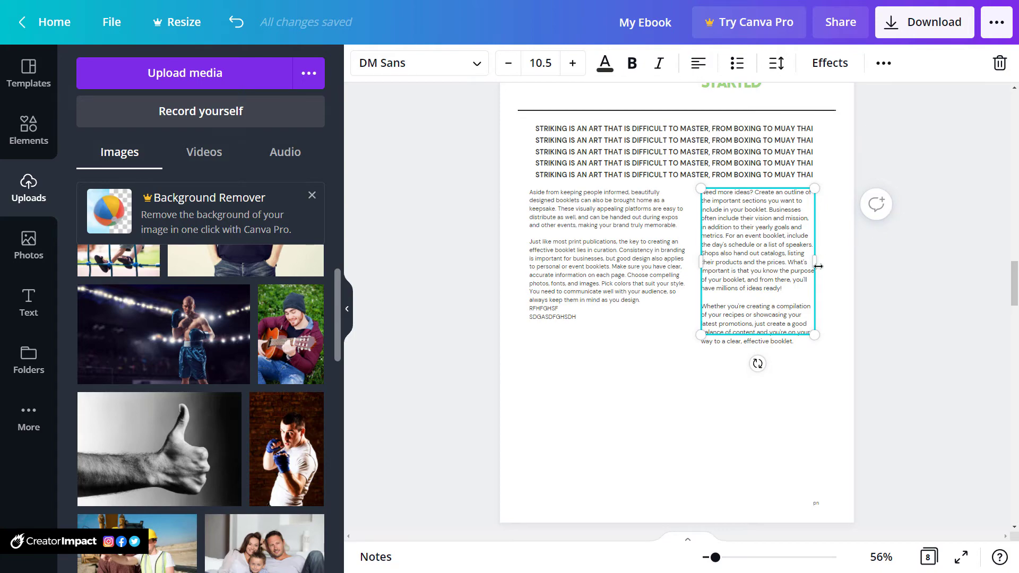
# Scroll and zoom out to 42% until page 7, Paid Time Off, is visible
pyautogui.scroll(-2, 815, 281)
pyautogui.scroll(9, 816, 286)
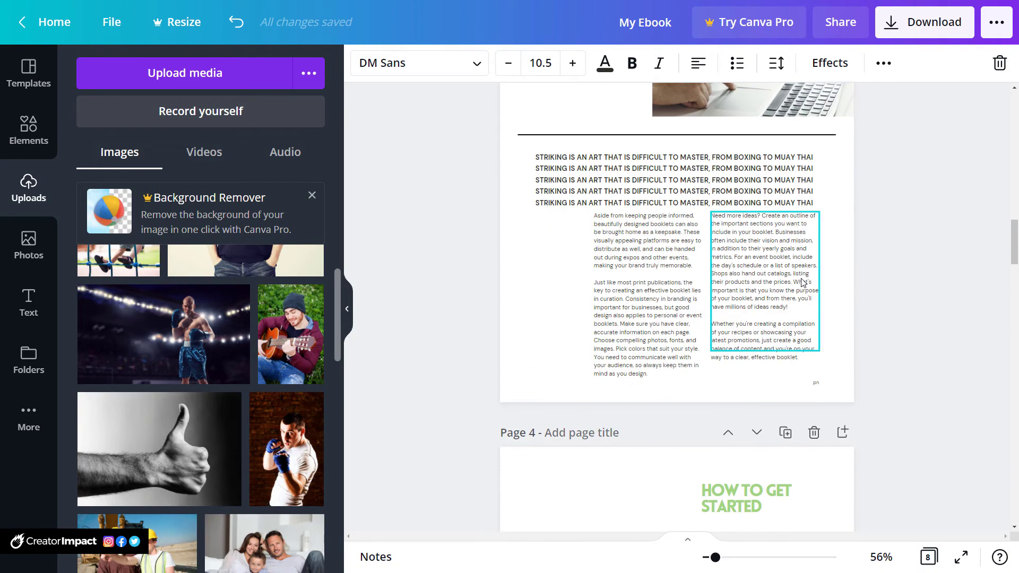
pyautogui.scroll(-4, 803, 283)
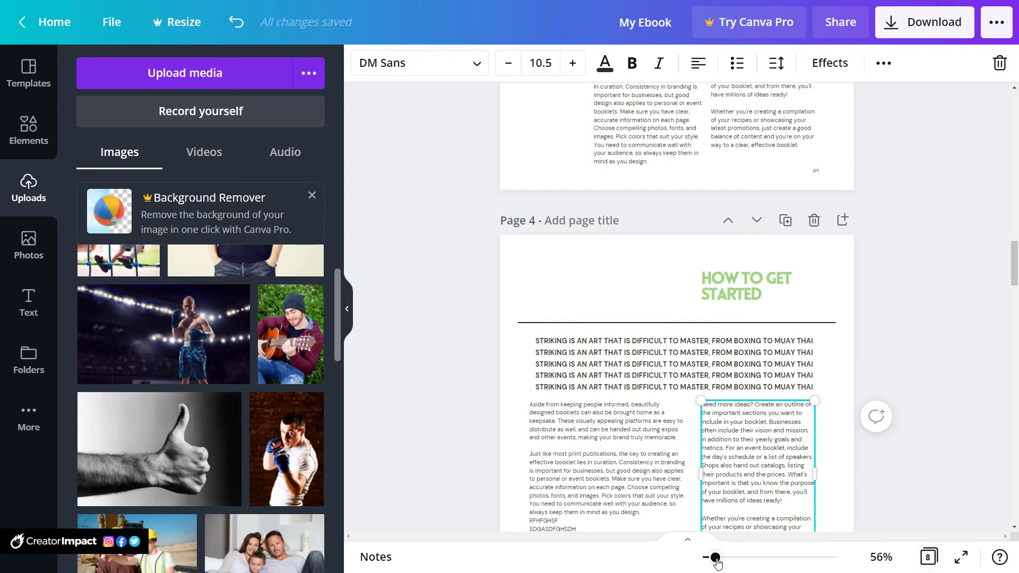
pyautogui.moveTo(716, 563); pyautogui.dragTo(712, 561)
pyautogui.scroll(5, 743, 419)
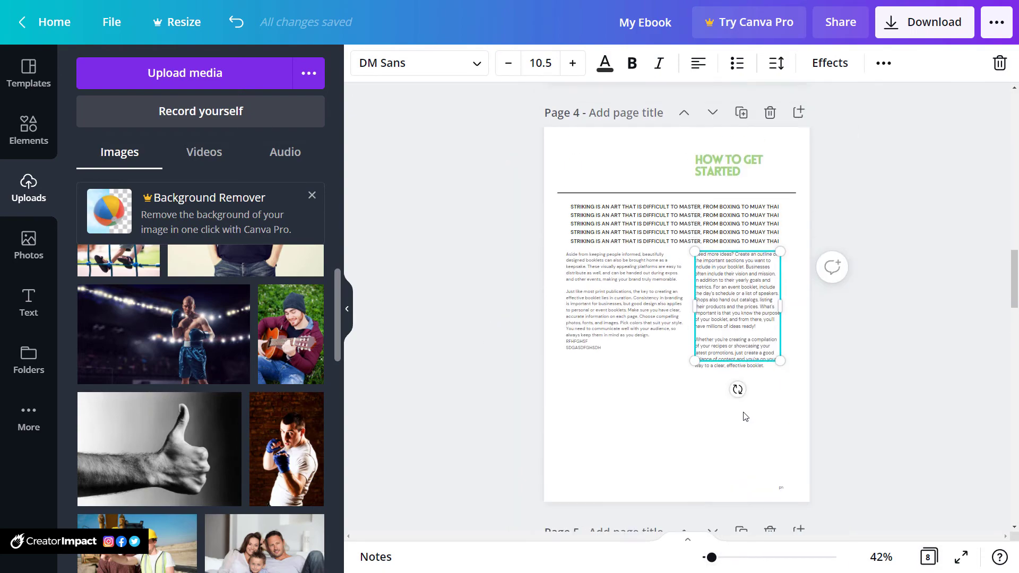
pyautogui.scroll(7, 745, 417)
pyautogui.scroll(-3, 748, 382)
pyautogui.scroll(3, 754, 344)
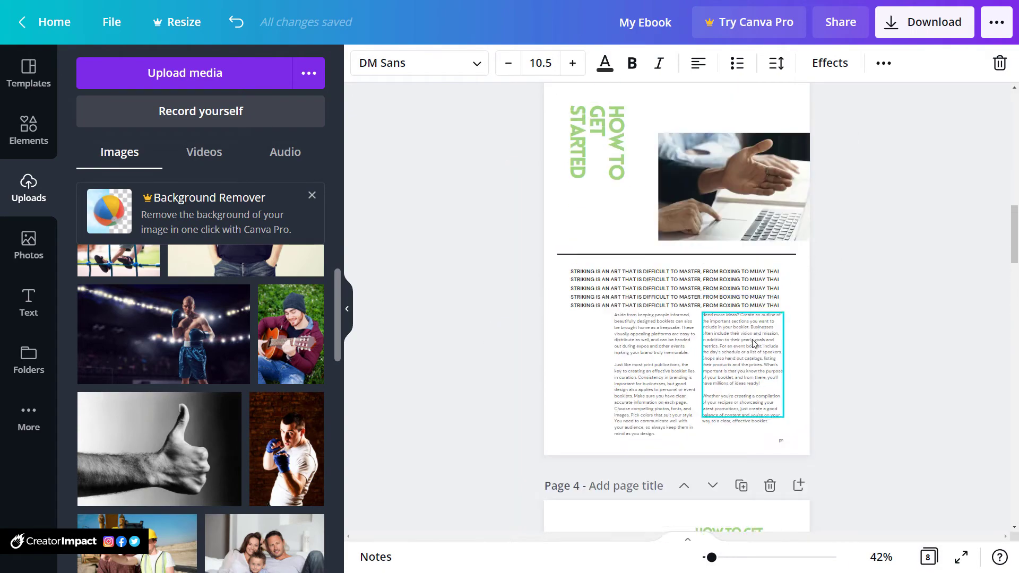
pyautogui.scroll(-15, 754, 344)
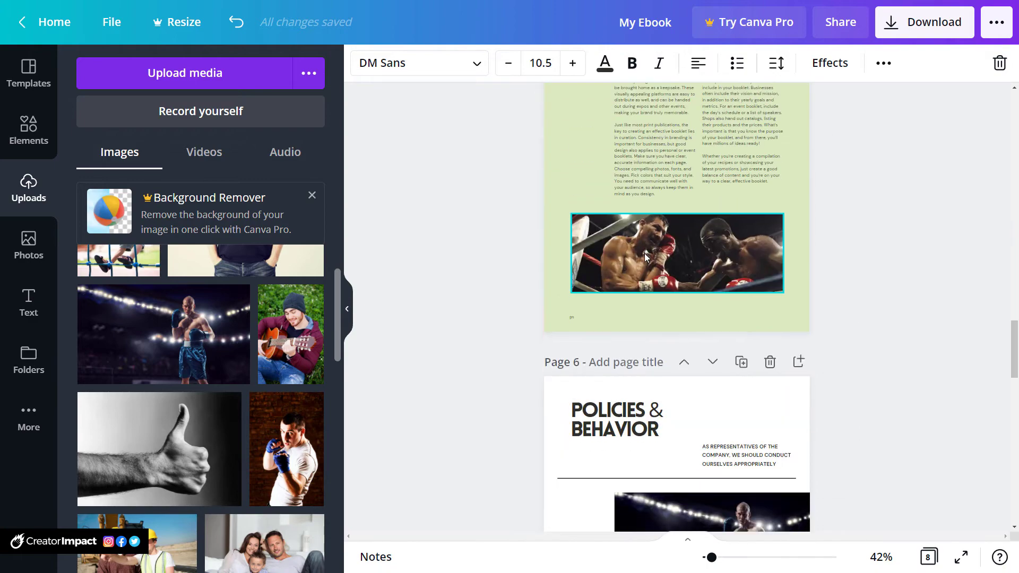
pyautogui.scroll(-15, 644, 253)
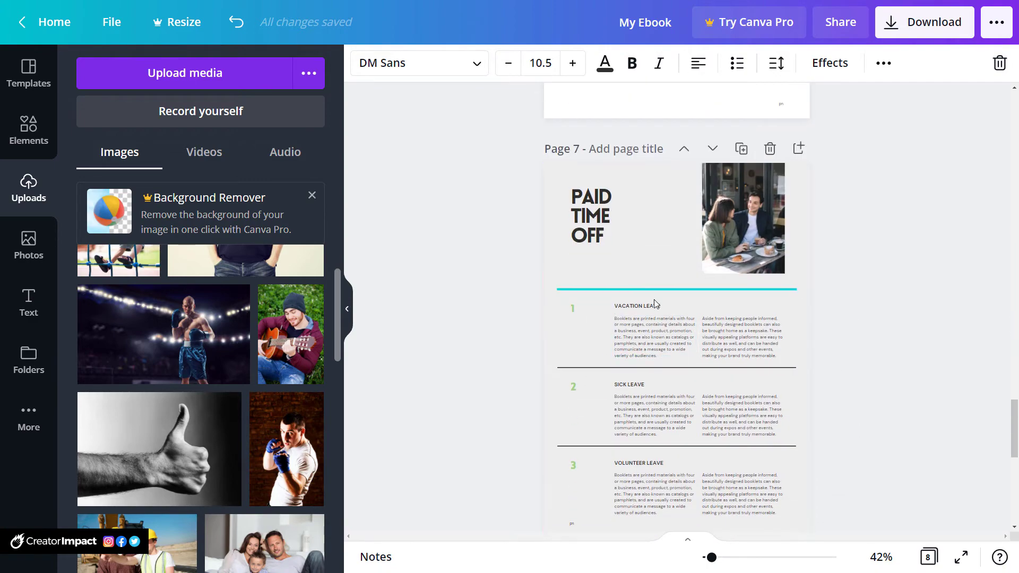
pyautogui.scroll(-3, 655, 304)
pyautogui.scroll(2, 687, 297)
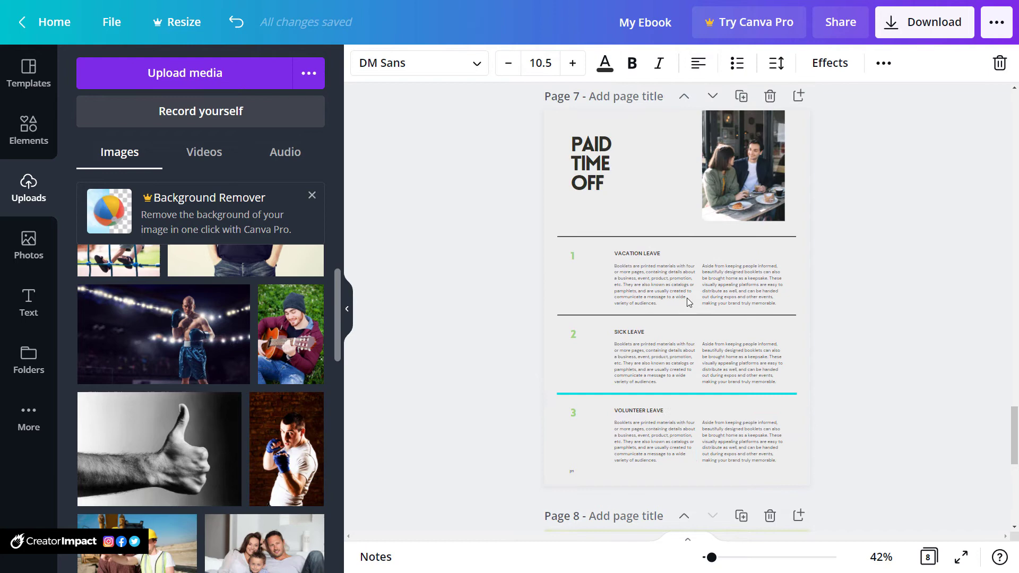
pyautogui.scroll(3, 692, 219)
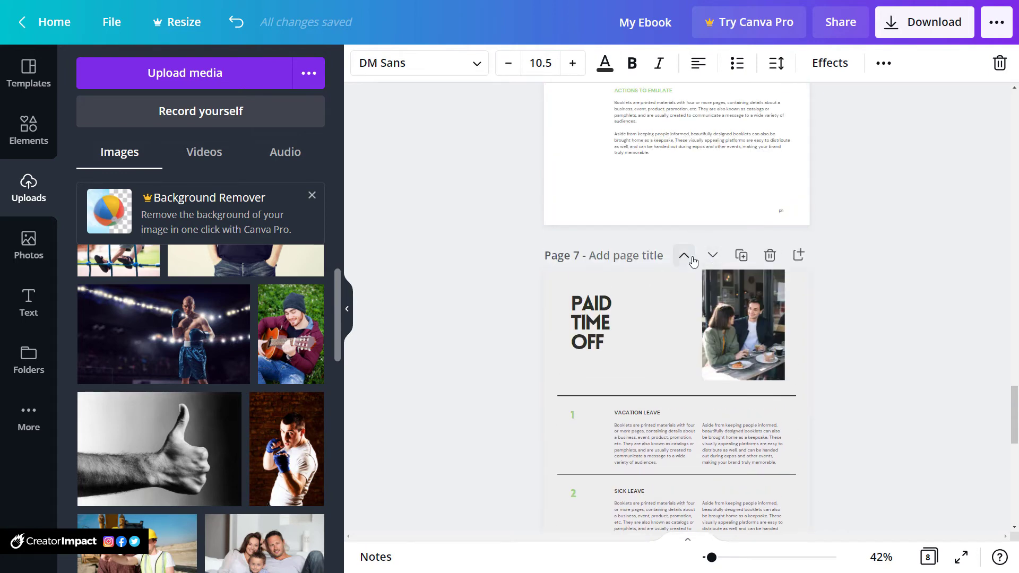
# Move the PAID TIME OFF page up until it is page 3, after the contents
pyautogui.click(690, 257)
pyautogui.click(690, 285)
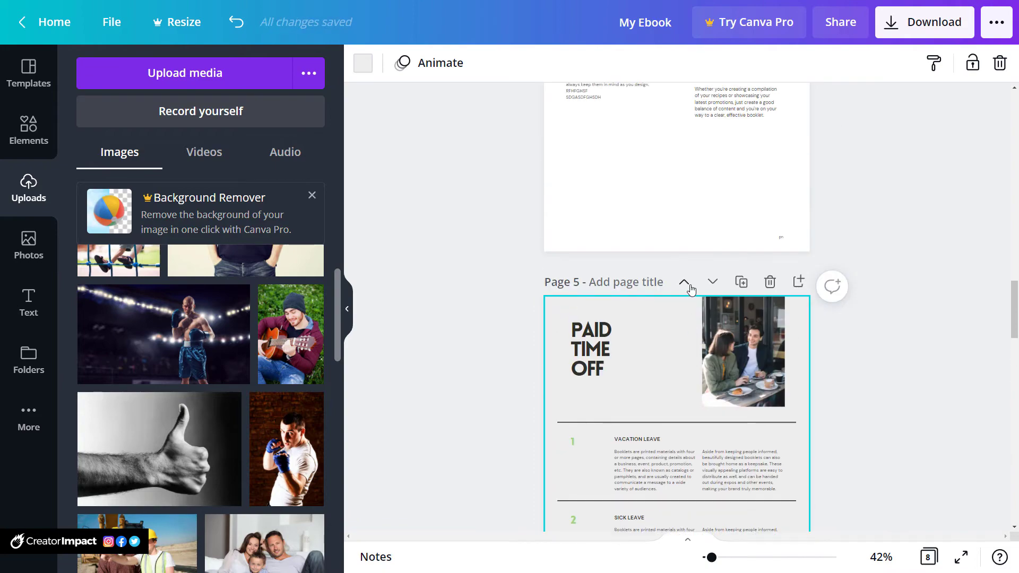
pyautogui.click(690, 280)
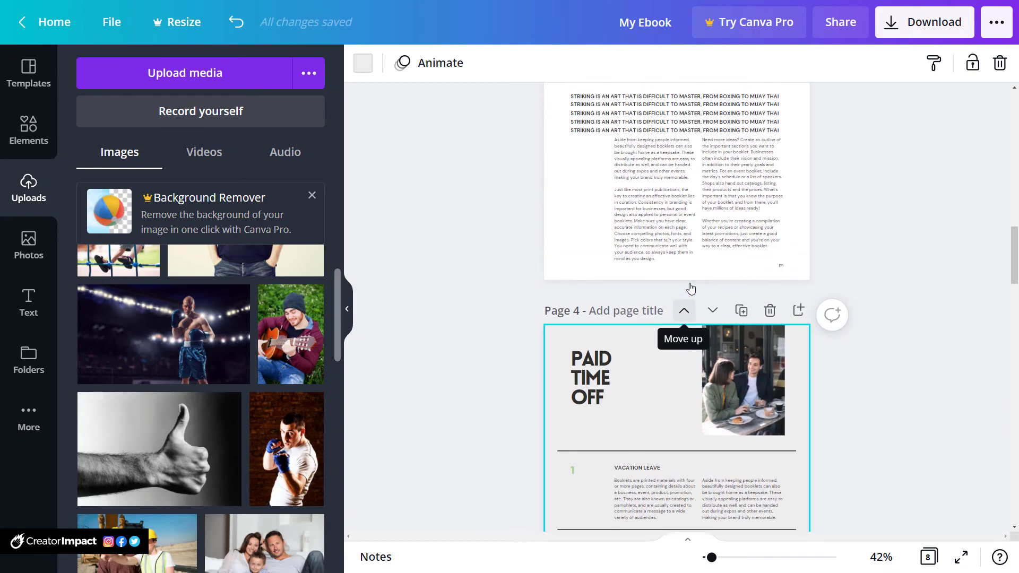
pyautogui.click(685, 309)
pyautogui.click(685, 390)
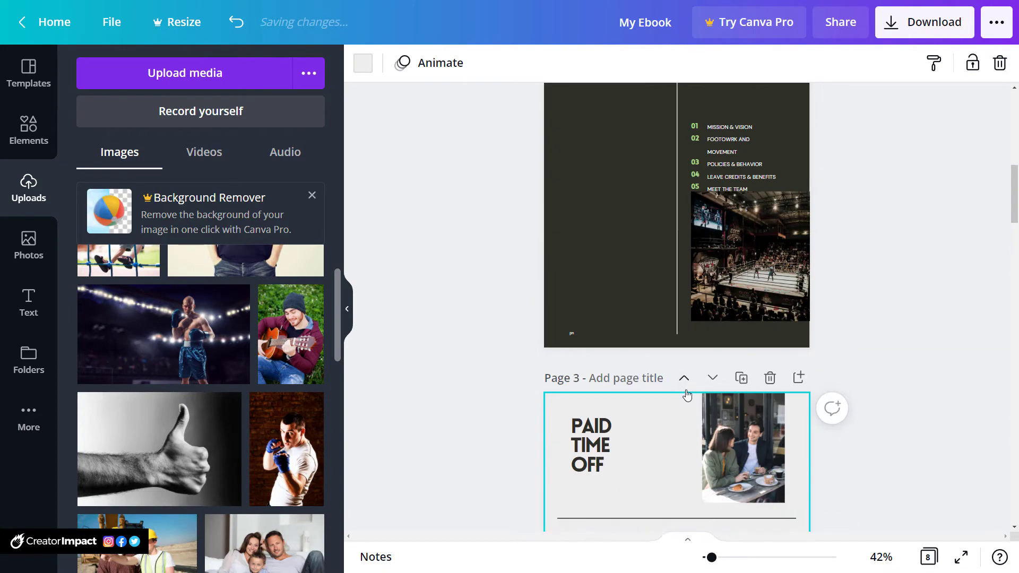
# Scroll through the eight pages to check the order from cover to CONTACT US
pyautogui.scroll(8, 711, 299)
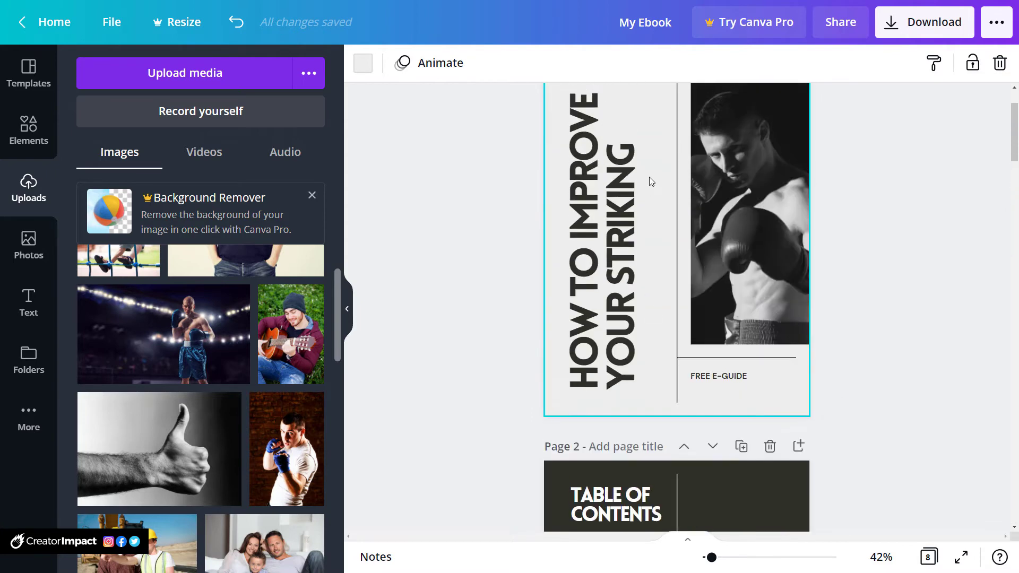
pyautogui.scroll(-5, 648, 177)
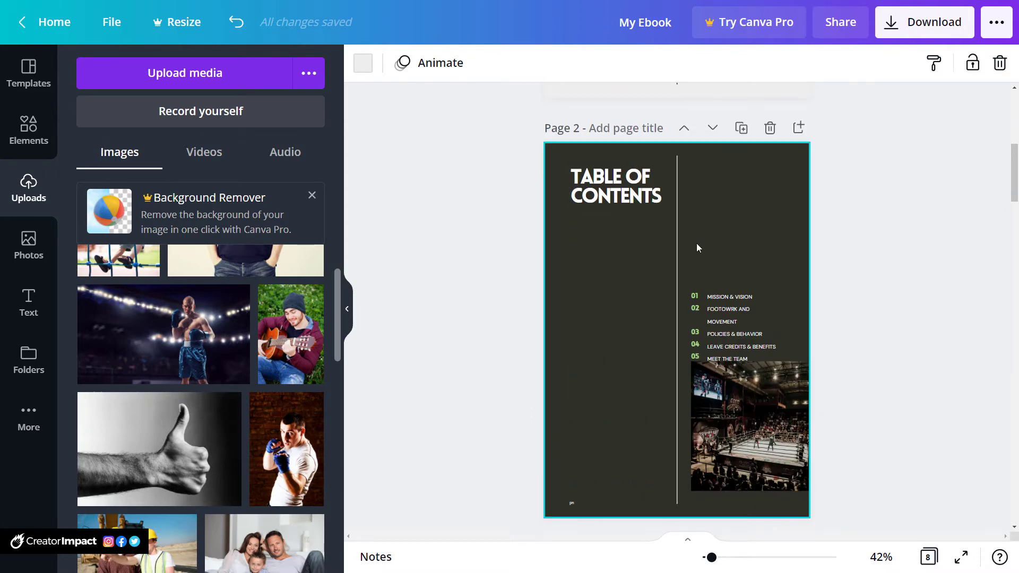
pyautogui.scroll(-4, 696, 243)
pyautogui.scroll(-2, 697, 243)
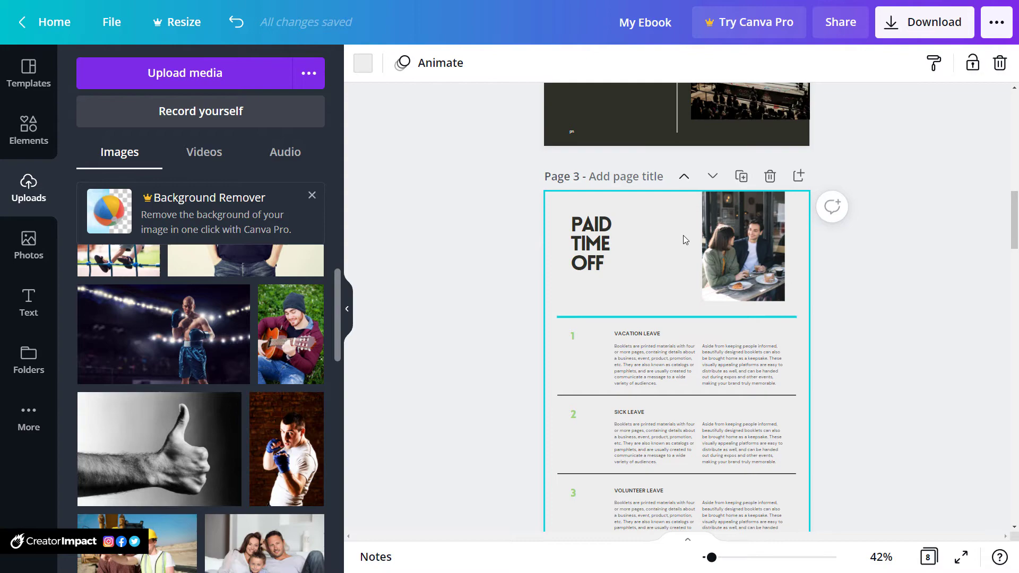
pyautogui.scroll(-20, 636, 339)
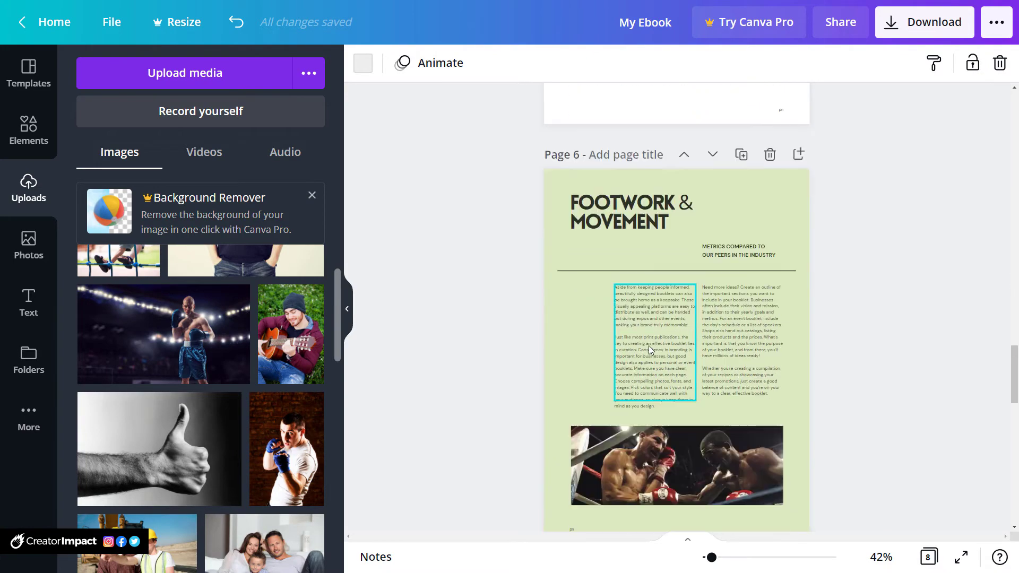
pyautogui.scroll(-15, 646, 356)
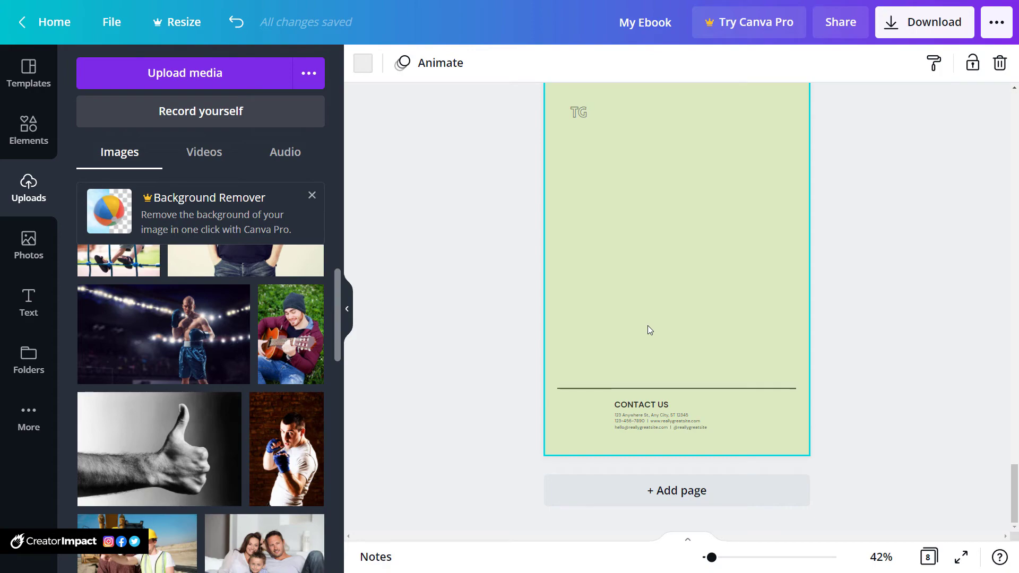
pyautogui.moveTo(1012, 491); pyautogui.dragTo(987, 90)
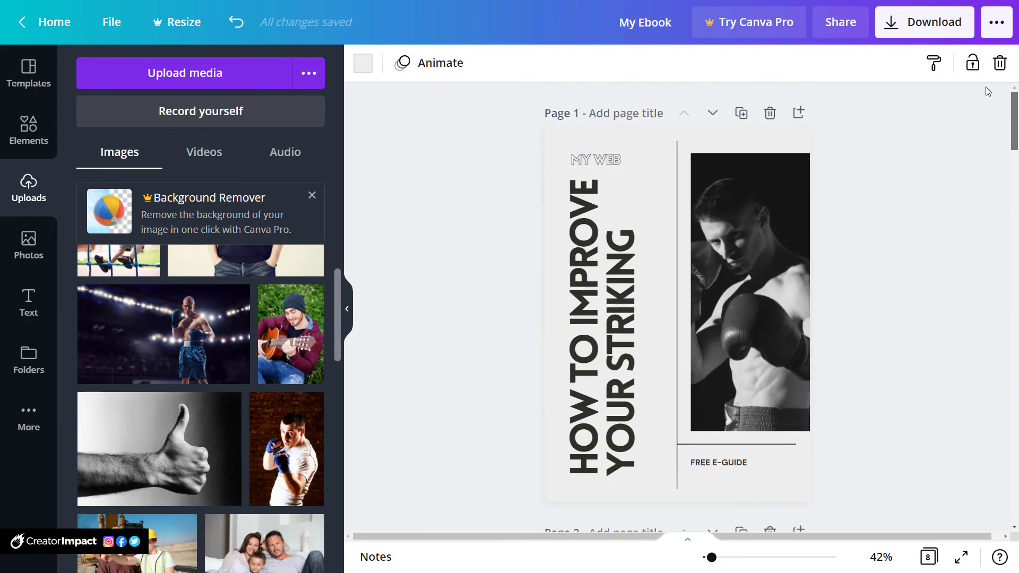
# Download all 8 pages of My Ebook as a PDF Standard file
pyautogui.click(987, 90)
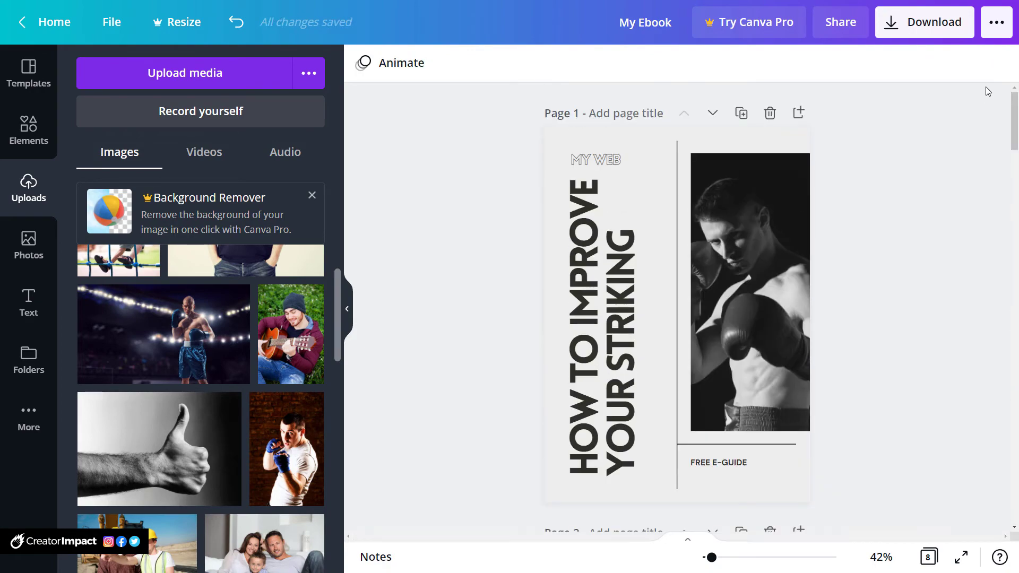
pyautogui.click(940, 25)
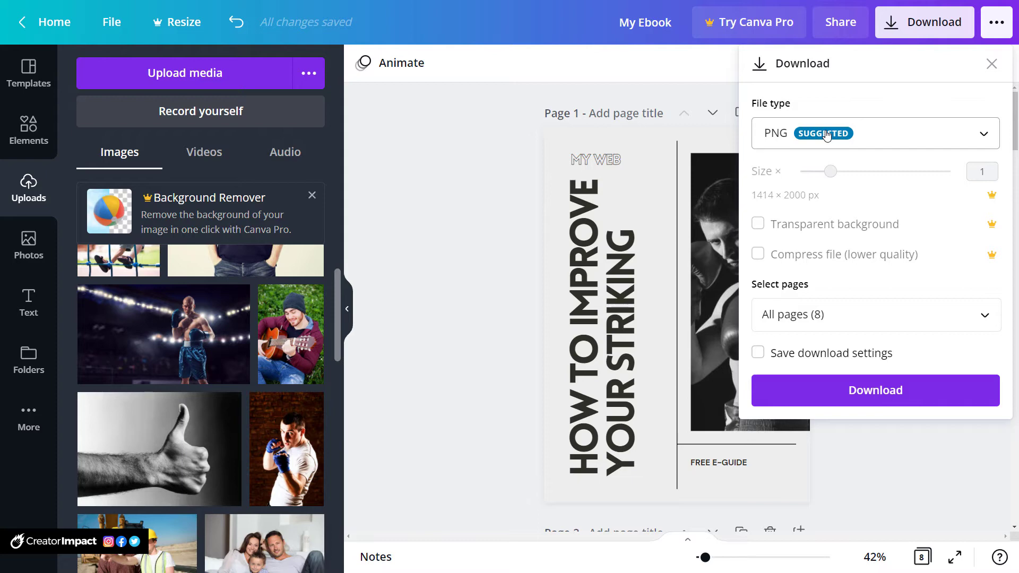
pyautogui.click(827, 135)
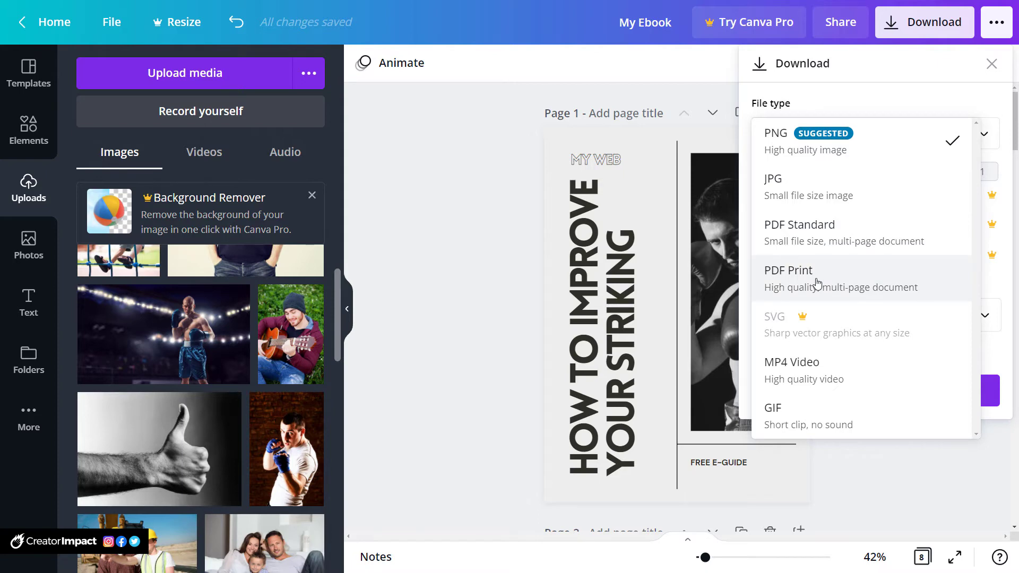
pyautogui.click(816, 241)
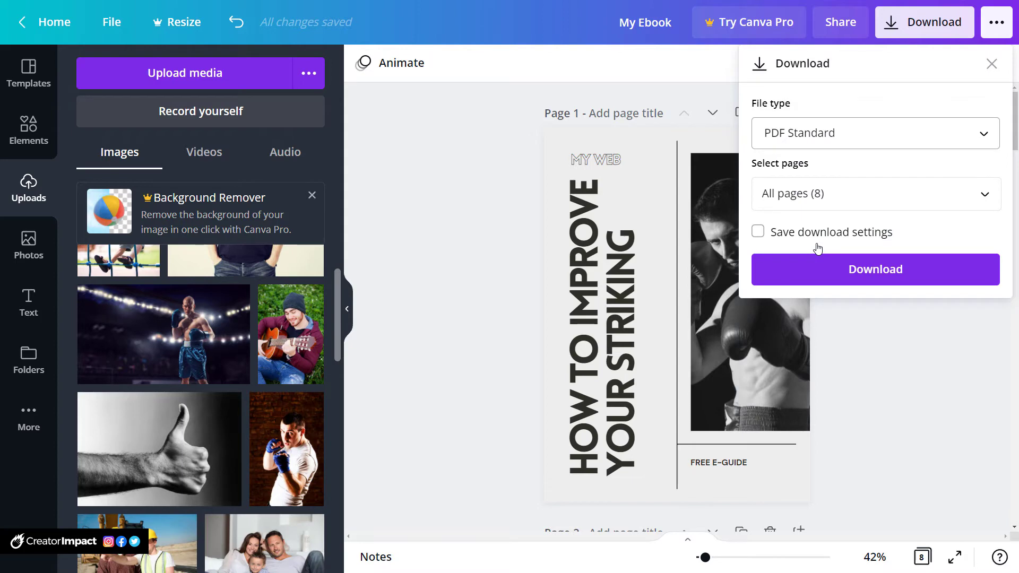
pyautogui.click(805, 196)
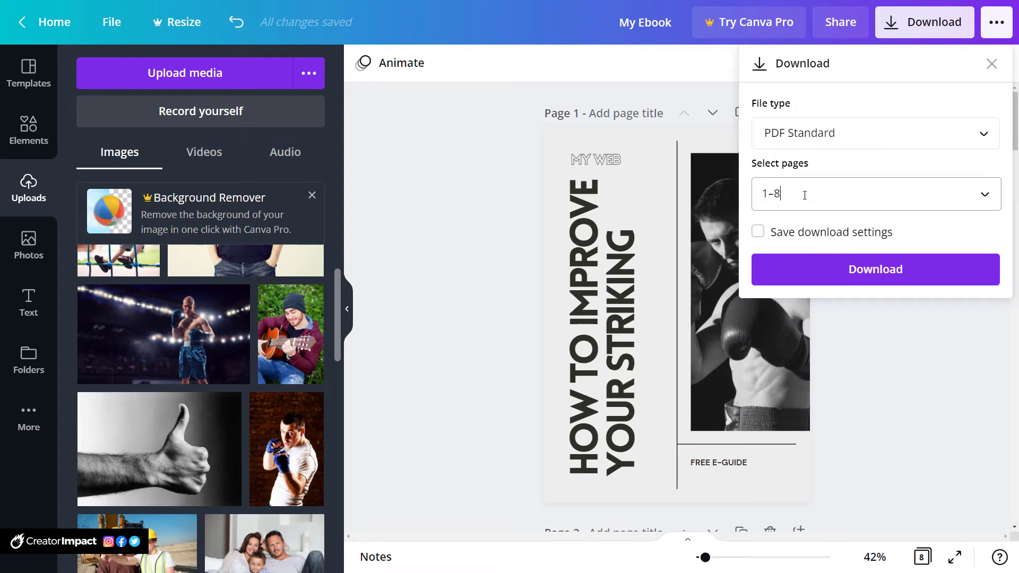
pyautogui.click(872, 169)
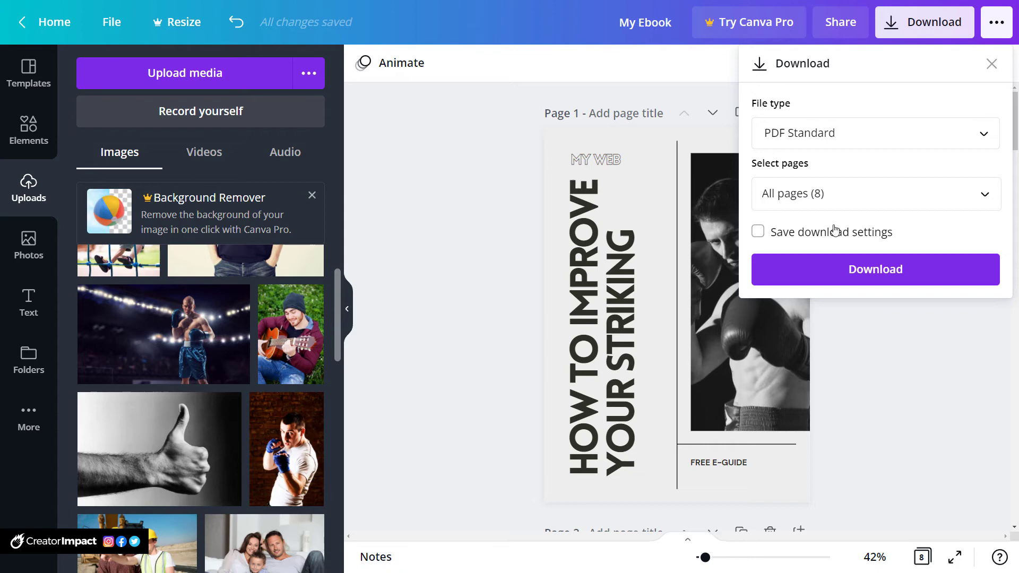
pyautogui.click(864, 271)
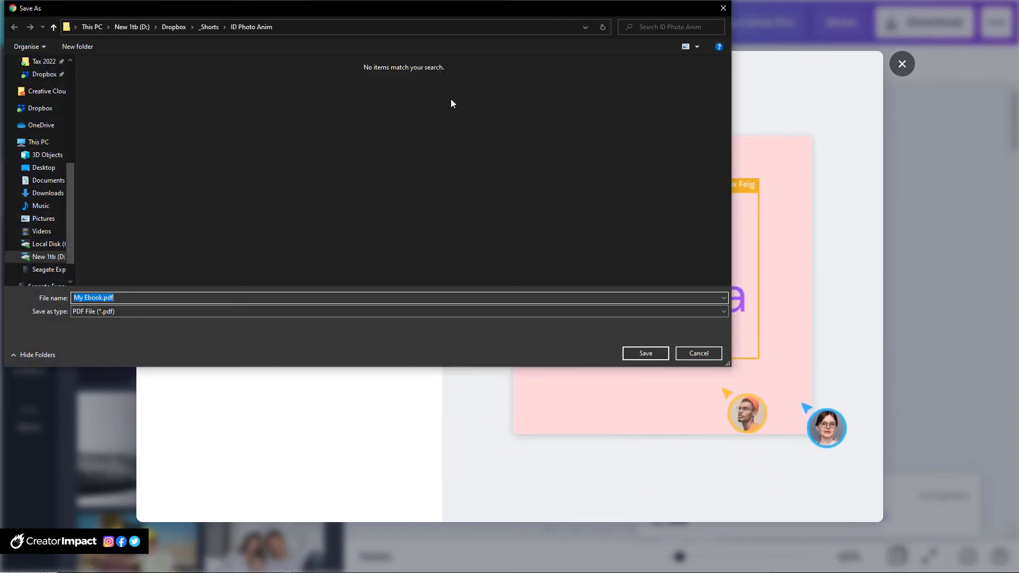
# Save My Ebook.pdf to the New 1tb (D:) drive and show it in its folder
pyautogui.click(131, 27)
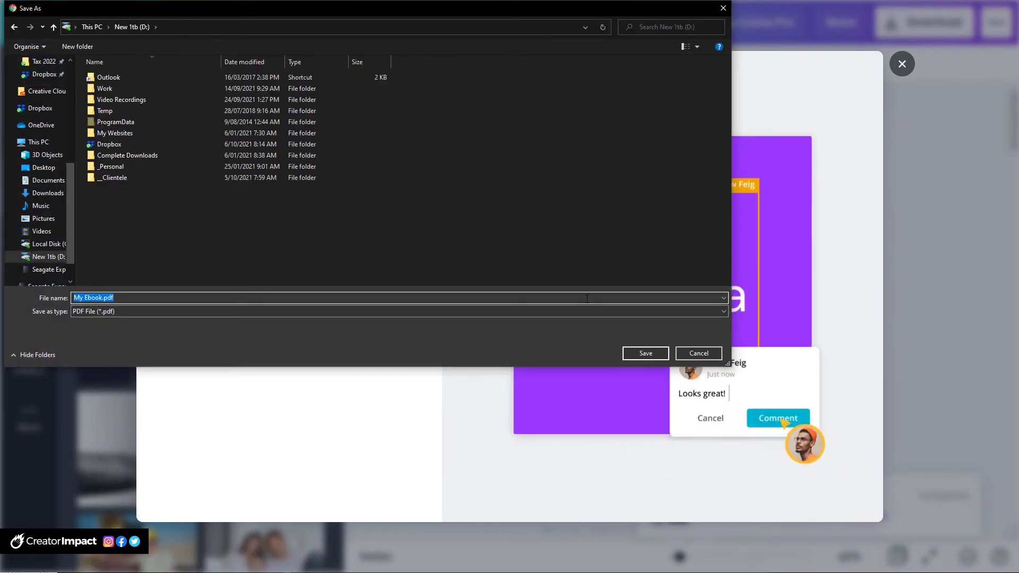
pyautogui.click(643, 353)
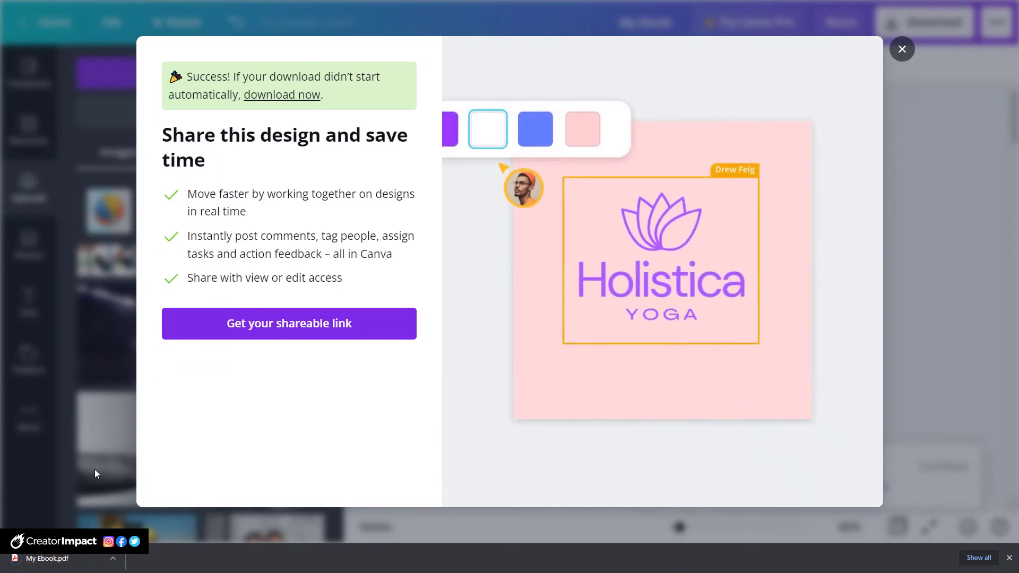
pyautogui.click(112, 559)
pyautogui.click(129, 525)
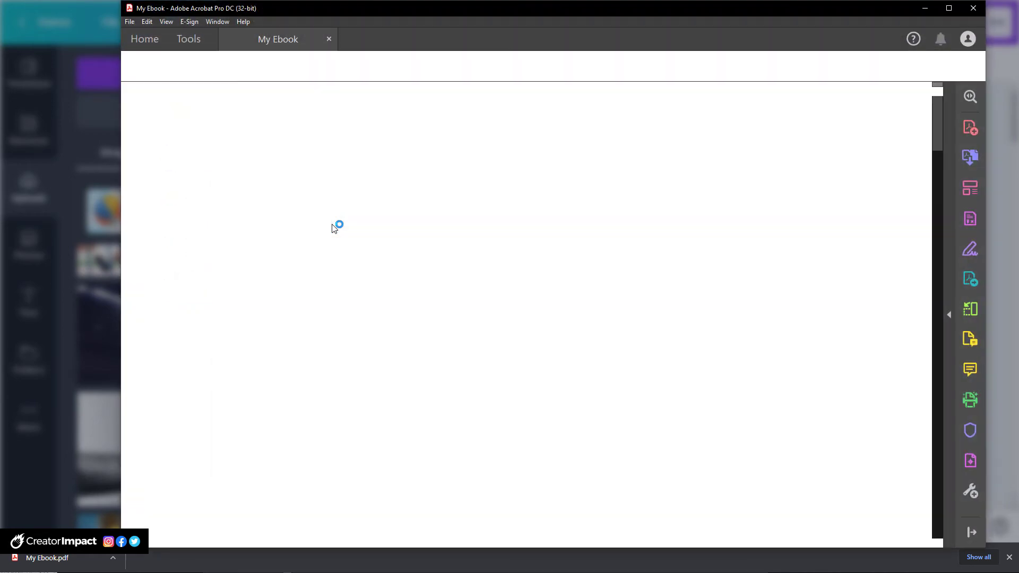
# Scroll through the exported My Ebook PDF in Acrobat, from the cover to Policies & Behavior
pyautogui.scroll(-15, 533, 175)
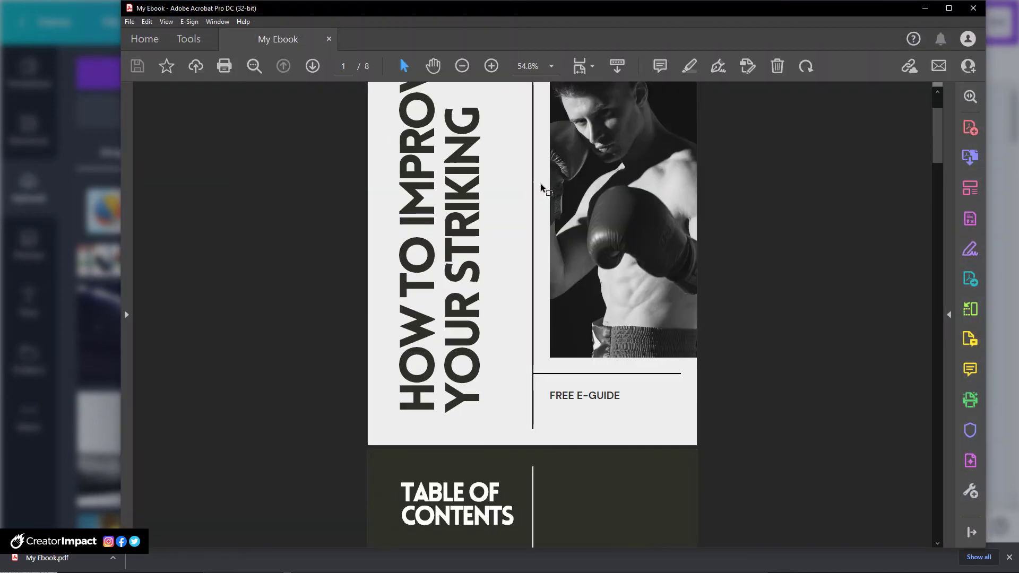
pyautogui.scroll(-15, 512, 325)
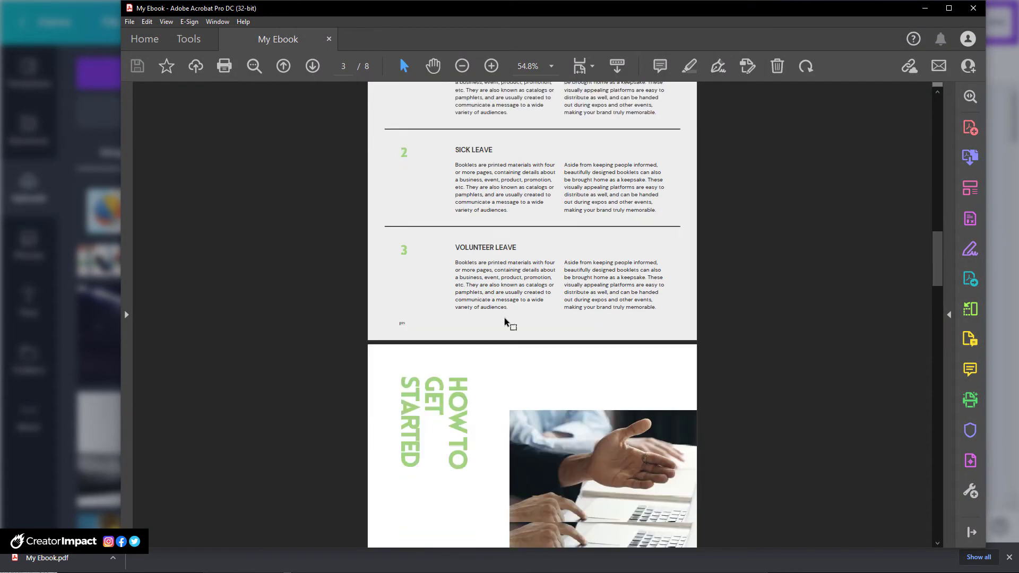
pyautogui.scroll(-12, 512, 335)
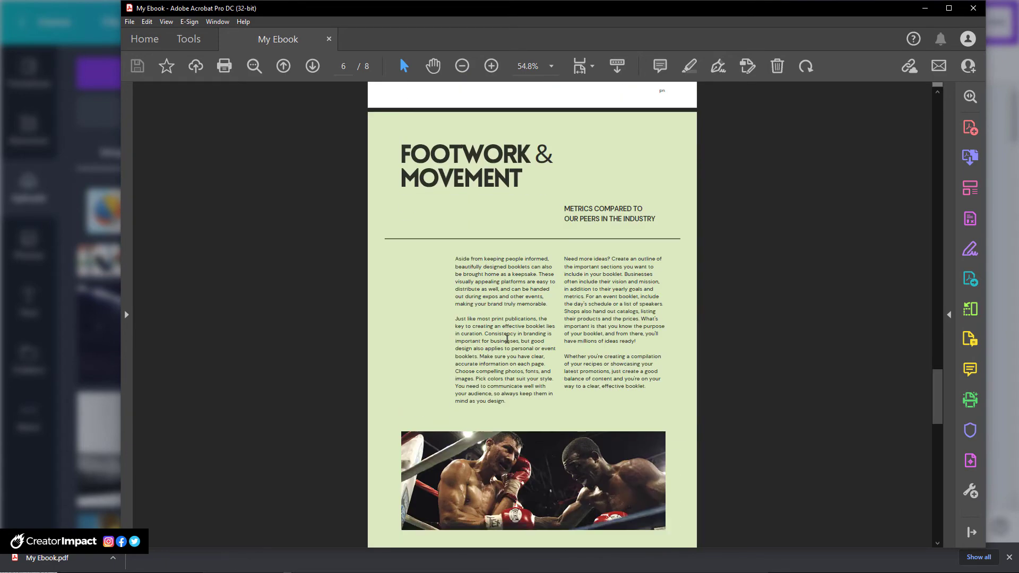
pyautogui.scroll(3, 481, 340)
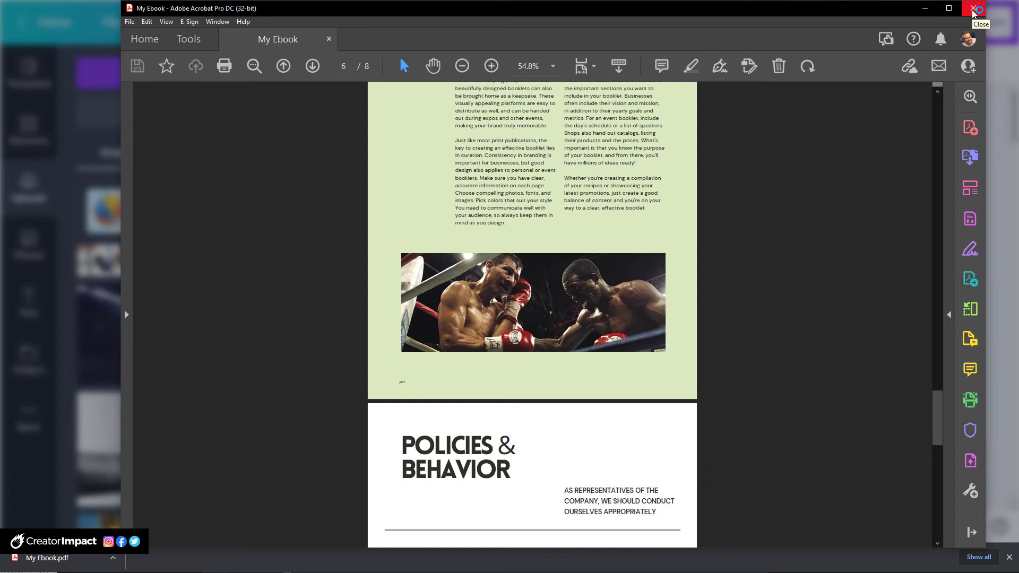
# Return to Canva, dismiss the sharing prompt, and add a blank ninth page after page 8
pyautogui.click(980, 10)
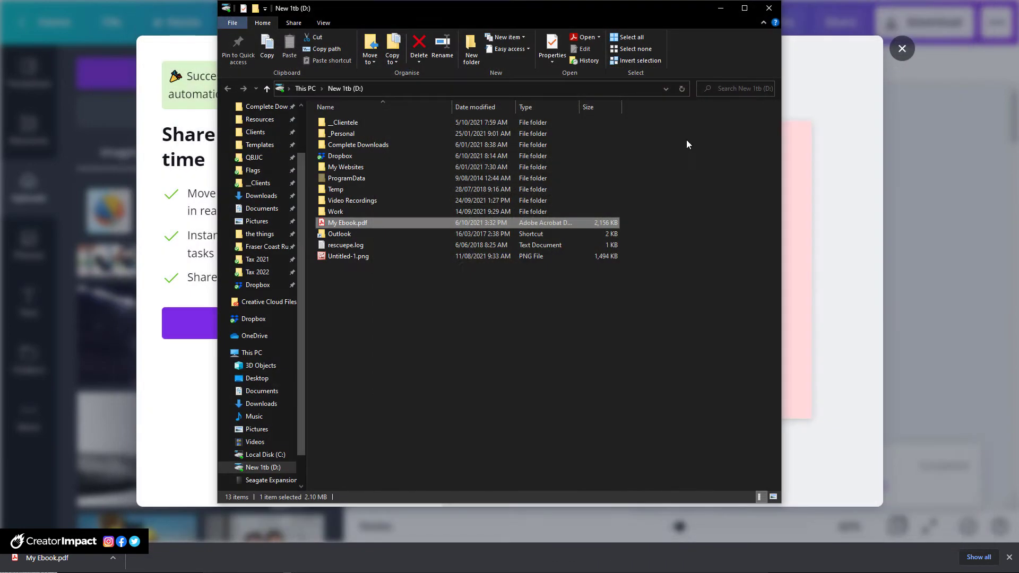
pyautogui.click(900, 52)
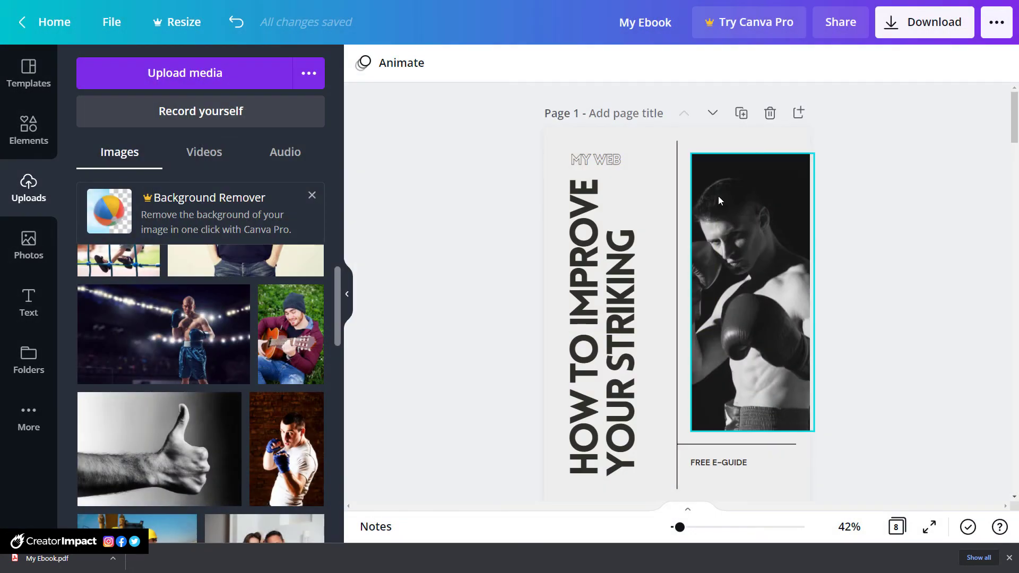
pyautogui.moveTo(1014, 121); pyautogui.dragTo(980, 496)
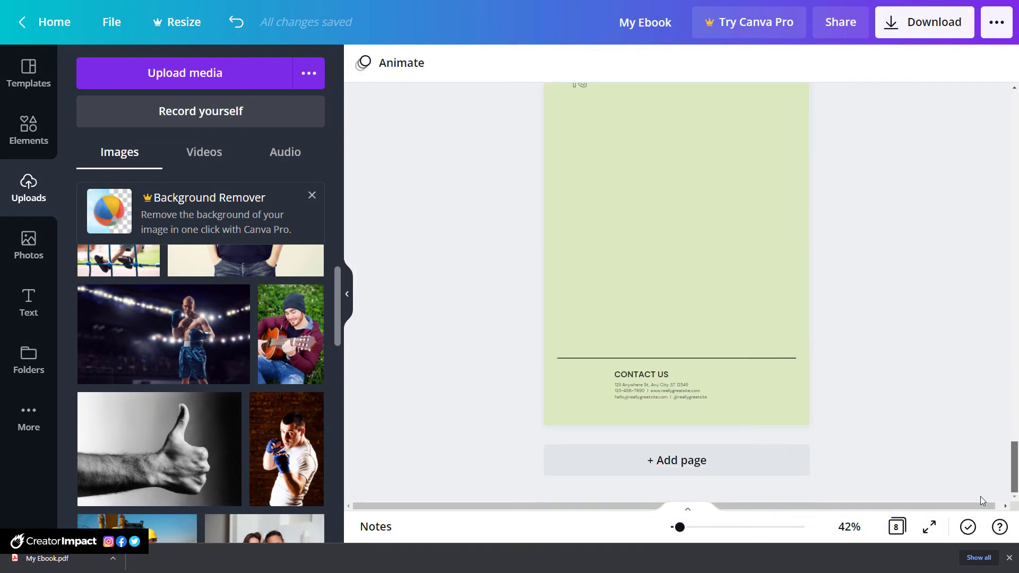
pyautogui.click(646, 465)
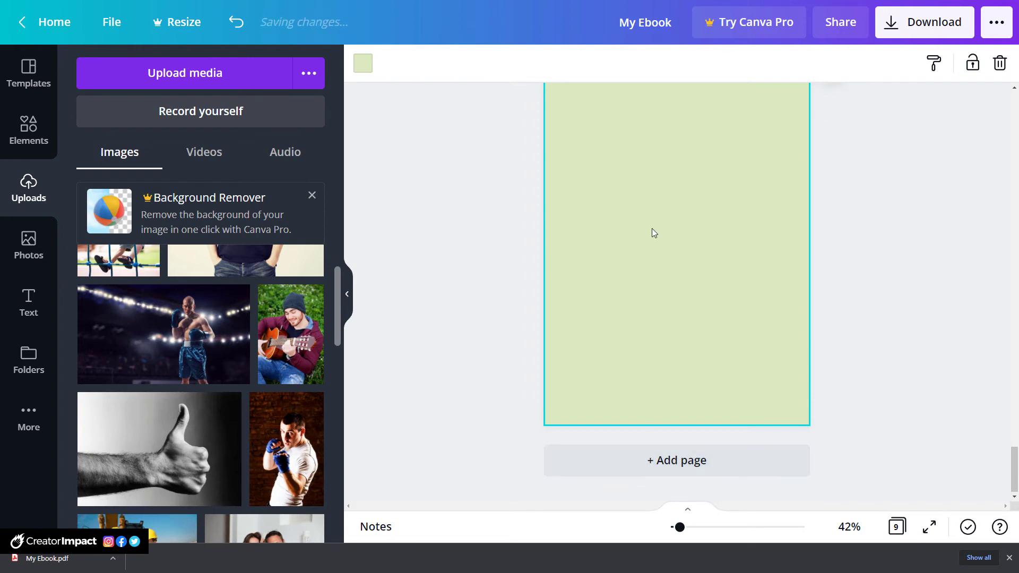
# Give the new ninth page a solid black background
pyautogui.click(363, 68)
pyautogui.click(192, 151)
pyautogui.click(251, 155)
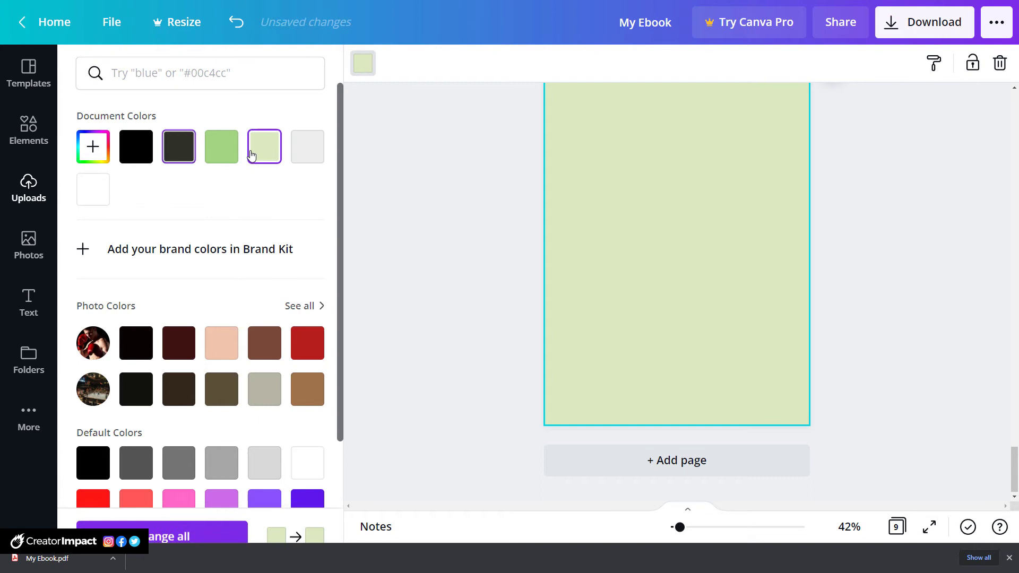
pyautogui.click(136, 147)
pyautogui.click(505, 242)
pyautogui.scroll(5, 524, 304)
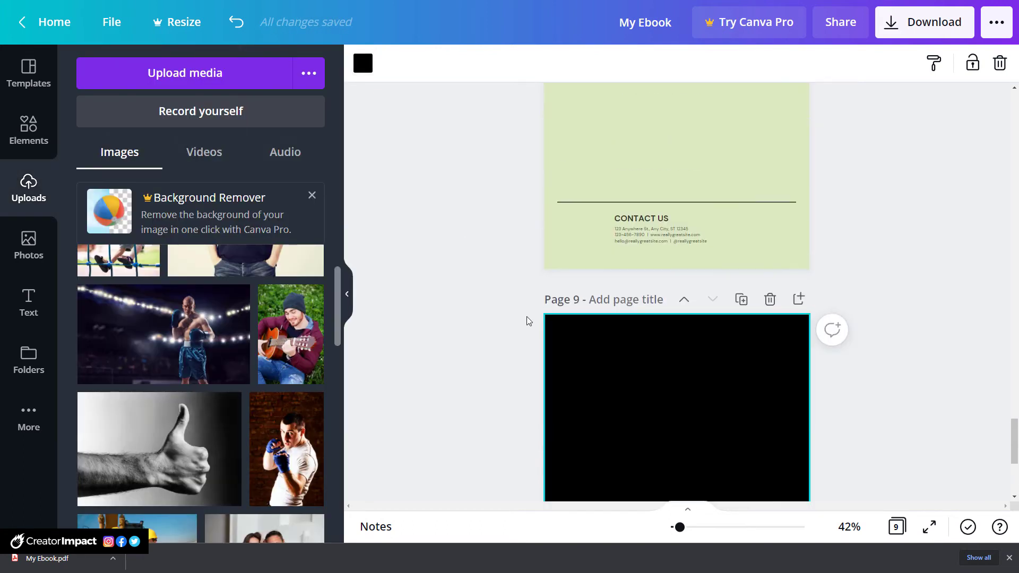
pyautogui.scroll(-3, 527, 316)
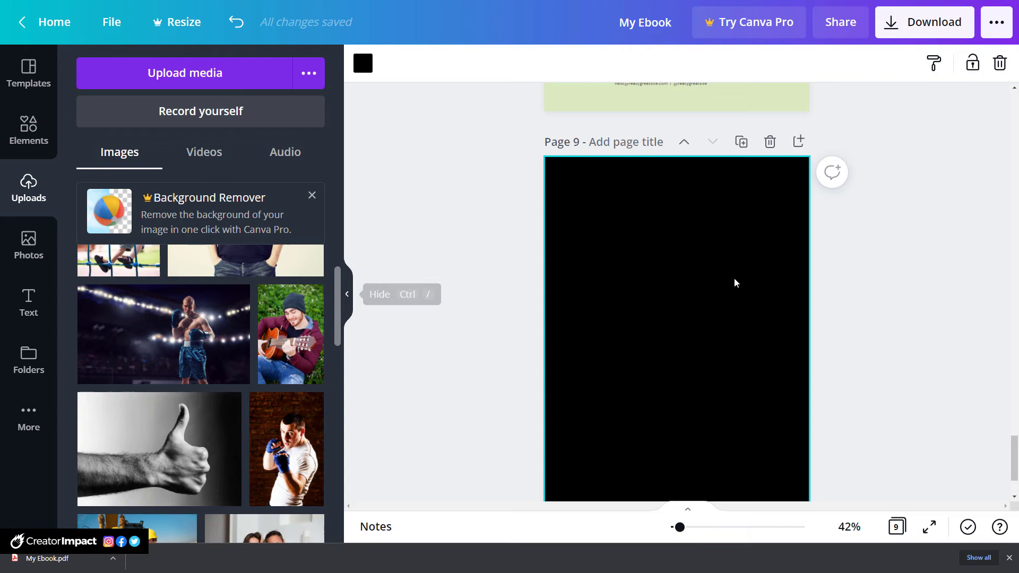
pyautogui.moveTo(1015, 444); pyautogui.dragTo(970, 80)
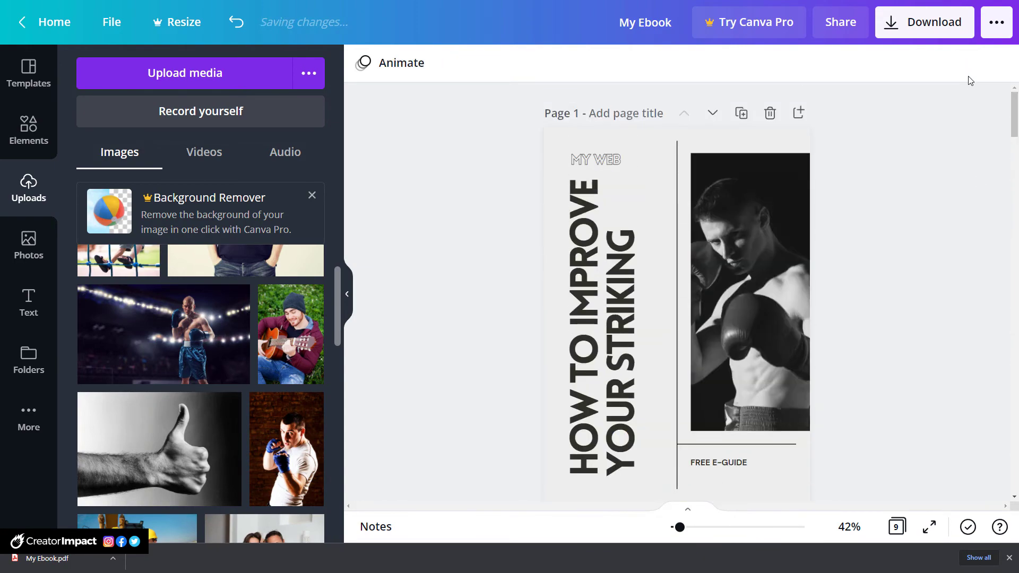
# From the Canva home page, search CHECKLIST and create a 21 × 29.7 cm Checklist design
pyautogui.click(51, 24)
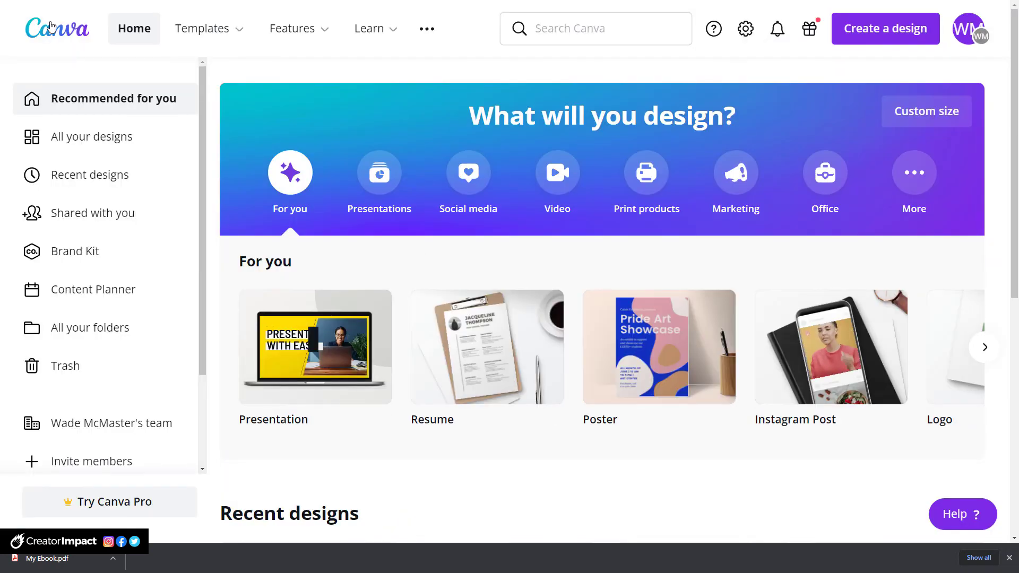
pyautogui.moveTo(1017, 95); pyautogui.dragTo(1015, 192)
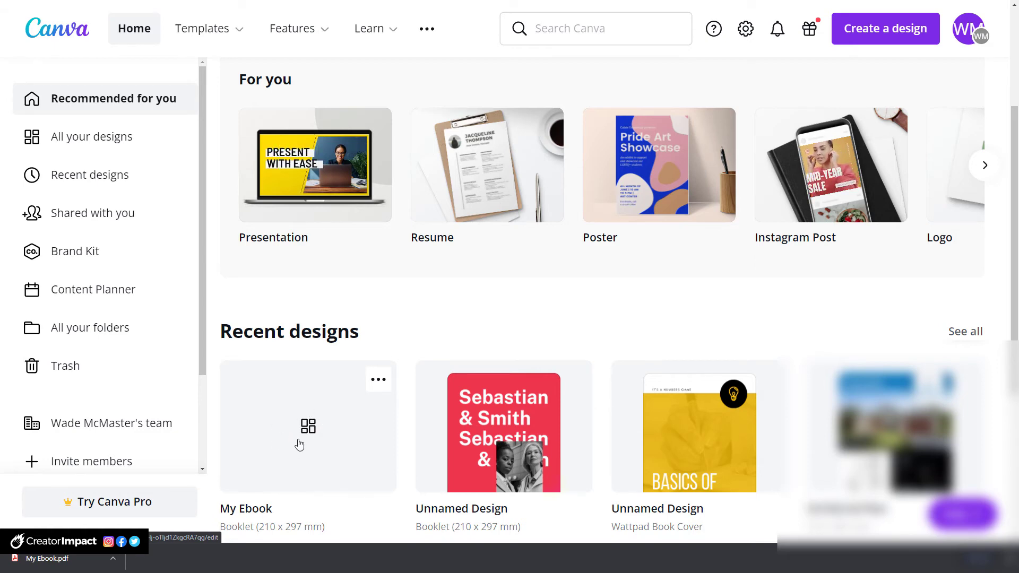
pyautogui.scroll(3, 1018, 255)
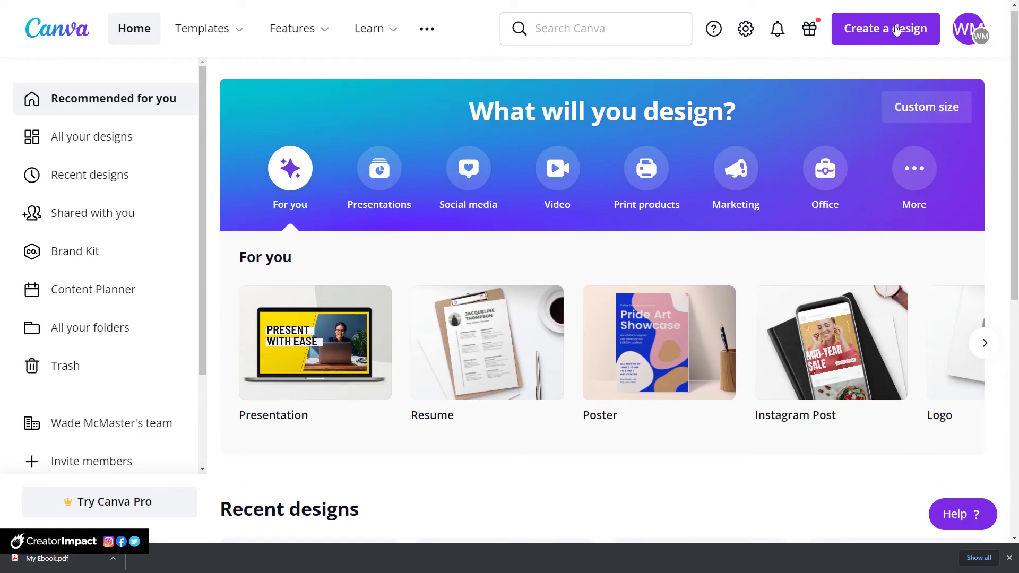
pyautogui.click(896, 30)
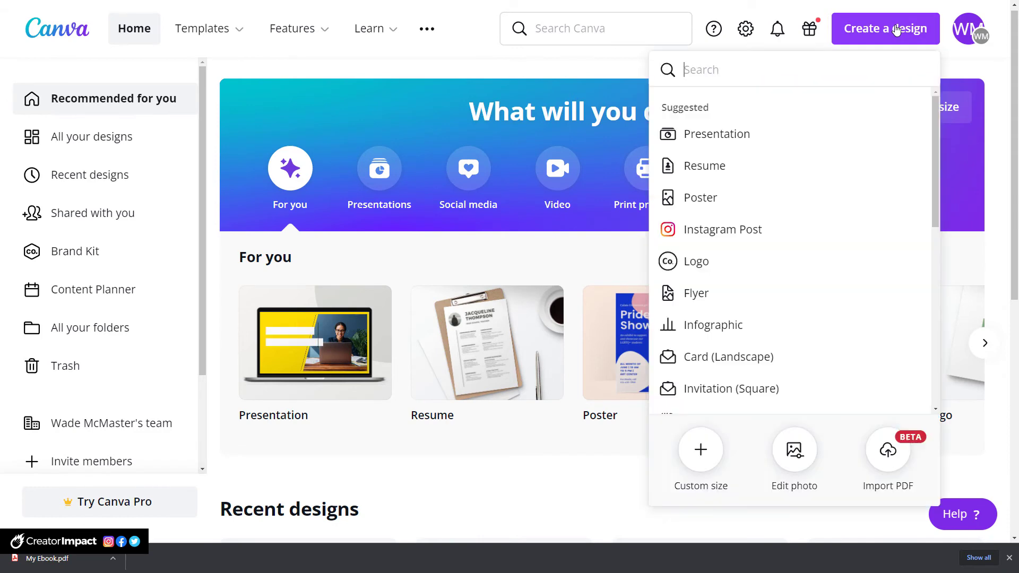
pyautogui.write('CHECKLIST')
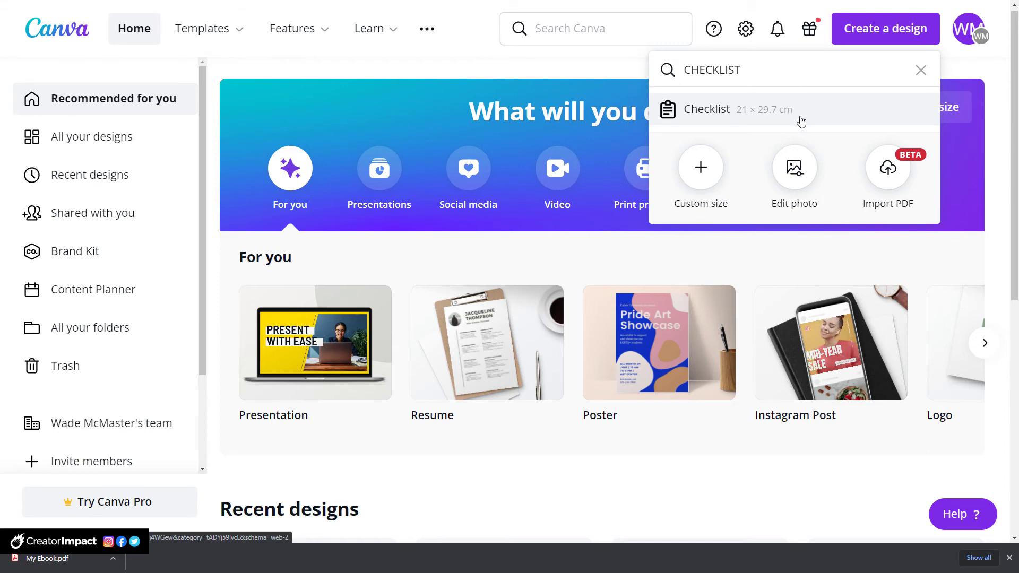
pyautogui.click(801, 122)
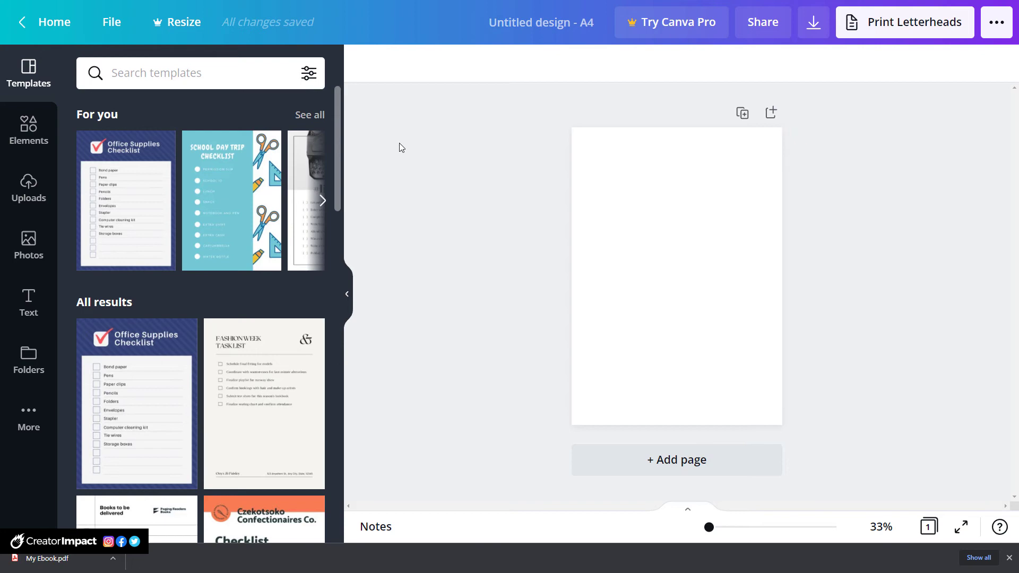
# Apply the #lifegoals checklist template and select the word lifegoals in its heading
pyautogui.moveTo(338, 138); pyautogui.dragTo(326, 405)
pyautogui.click(176, 353)
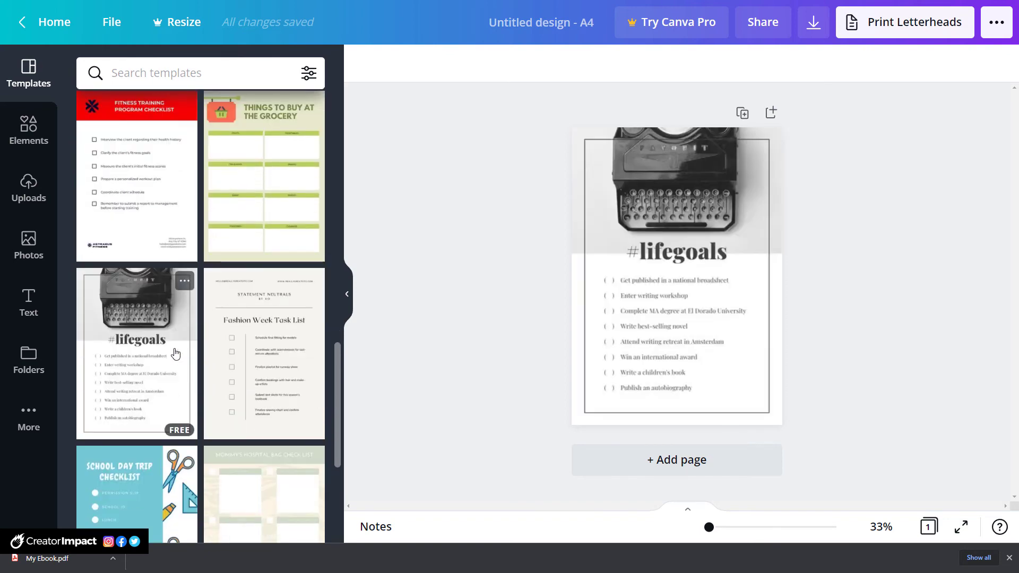
pyautogui.click(712, 252)
pyautogui.doubleClick(712, 251)
pyautogui.click(690, 255)
pyautogui.doubleClick(643, 260)
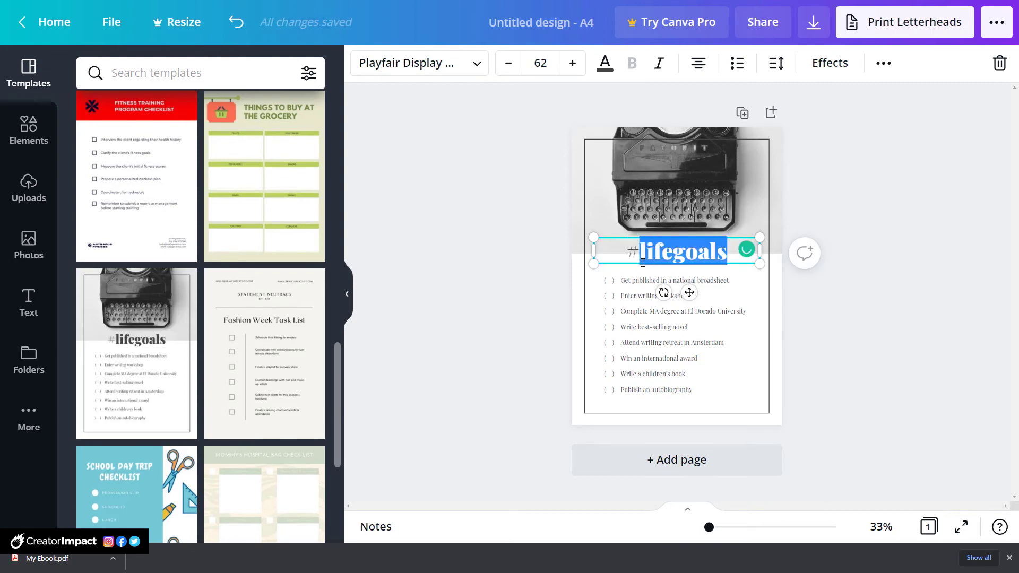
# Retype the heading as #boxingmastery and resize its box to fit one line
pyautogui.write('BOXING')
pyautogui.press('BackSpace')
pyautogui.press('BackSpace')
pyautogui.press('BackSpace')
pyautogui.press('BackSpace')
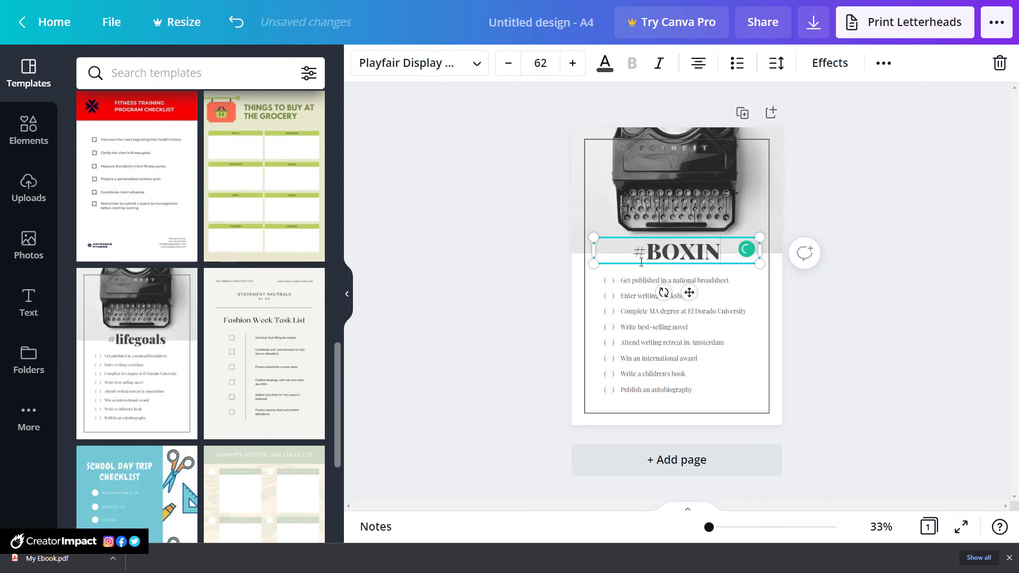
pyautogui.press('BackSpace')
pyautogui.press('BackSpace')
pyautogui.write('boxingmastery')
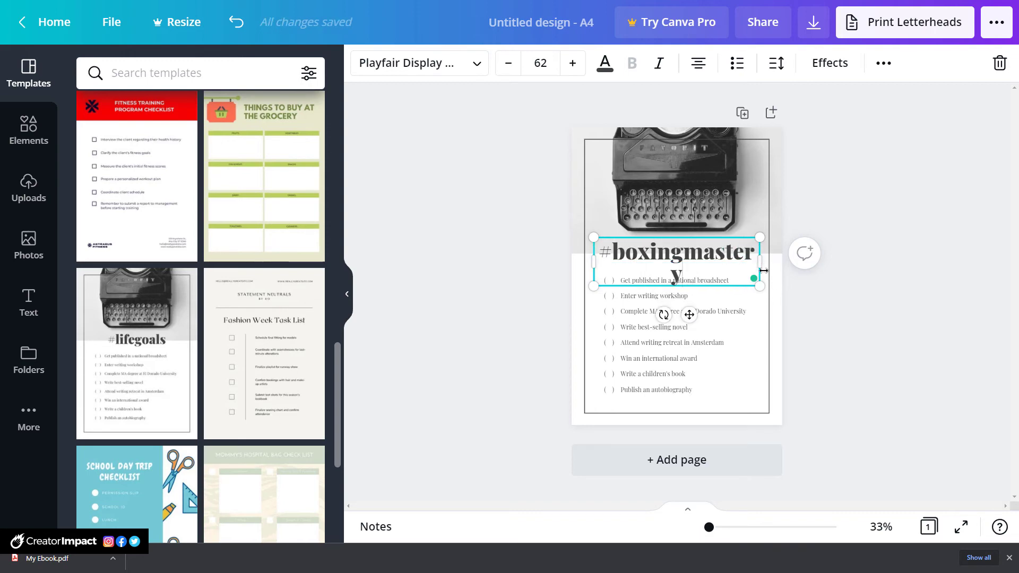
pyautogui.moveTo(760, 265); pyautogui.dragTo(769, 264)
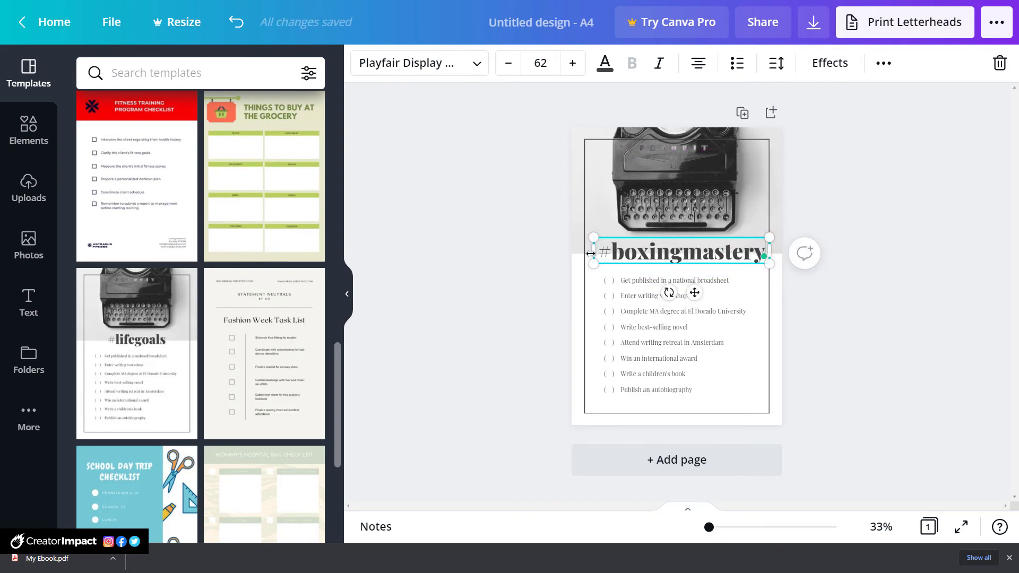
pyautogui.moveTo(593, 254); pyautogui.dragTo(613, 240)
pyautogui.moveTo(775, 235); pyautogui.dragTo(737, 242)
# Replace the typewriter photo at the page top with a boxing stock photo
pyautogui.click(717, 132)
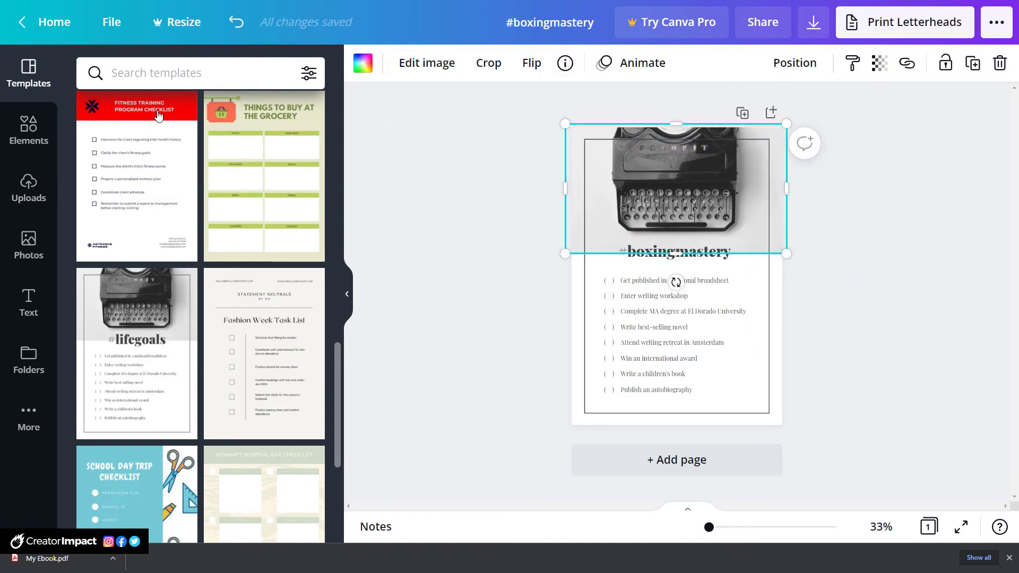
pyautogui.click(13, 256)
pyautogui.click(165, 75)
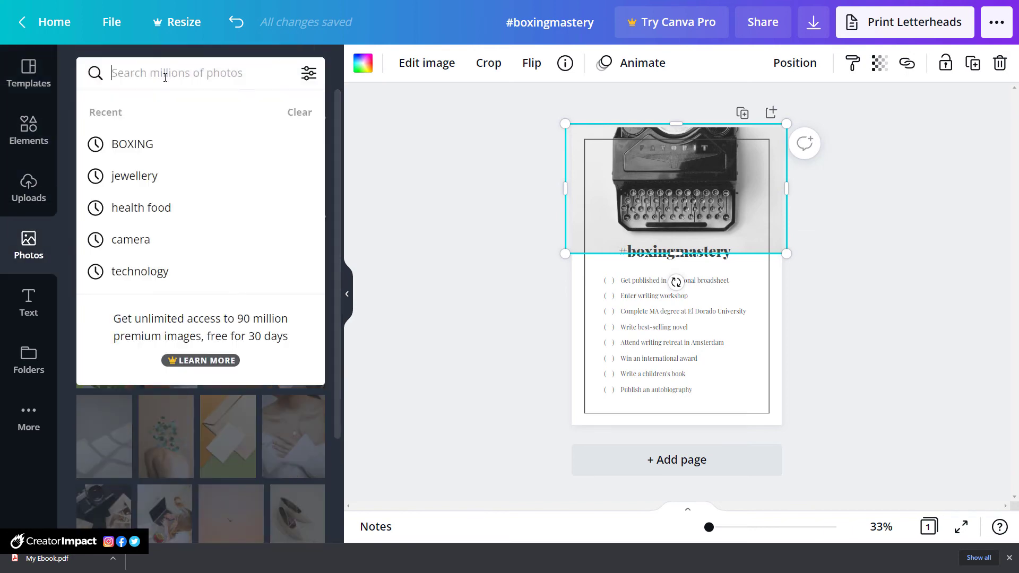
pyautogui.moveTo(141, 206); pyautogui.dragTo(583, 155)
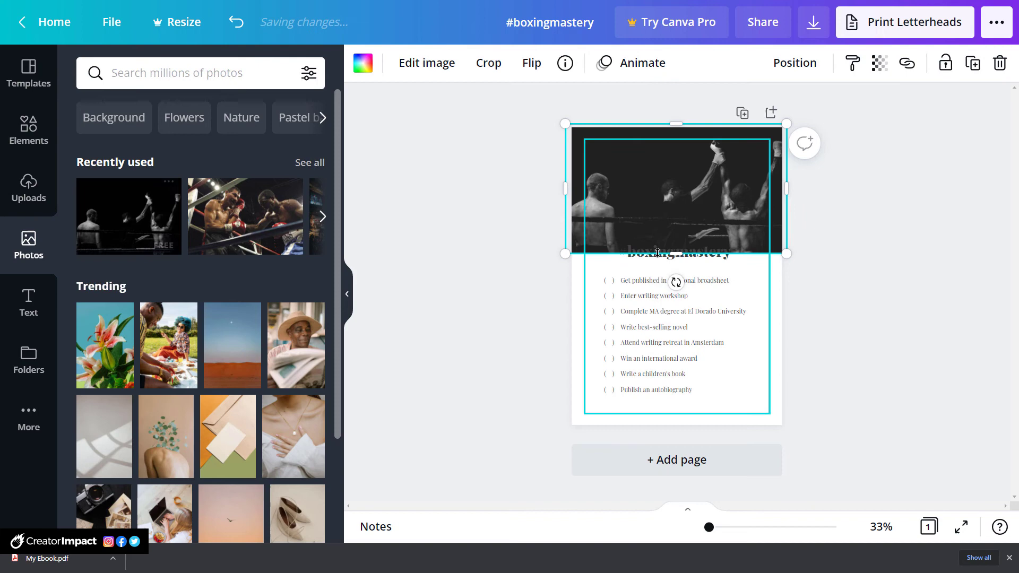
pyautogui.click(841, 259)
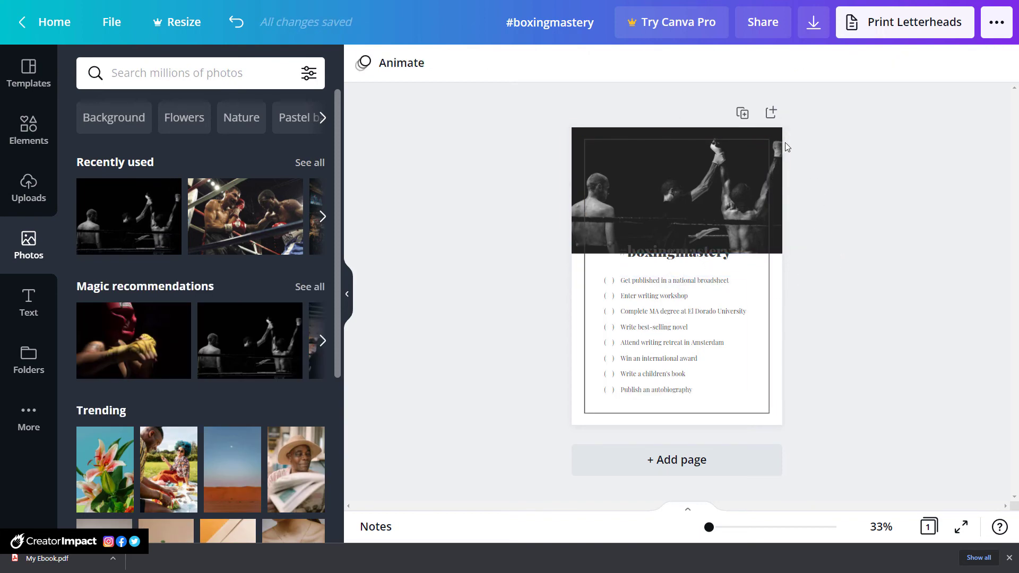
# Set the boxing photo's brightness to 100 and raise its contrast to 47
pyautogui.click(770, 234)
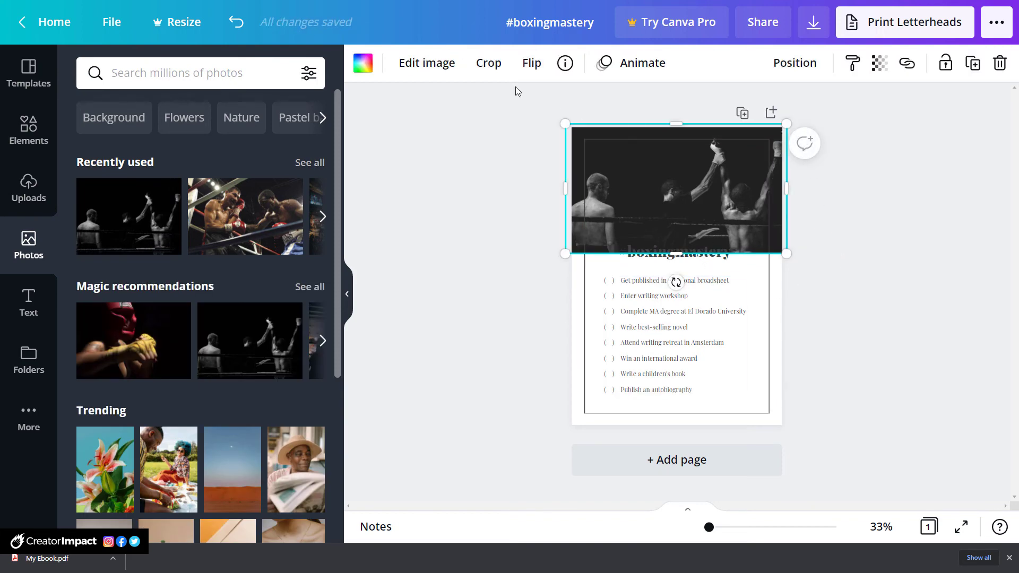
pyautogui.click(446, 68)
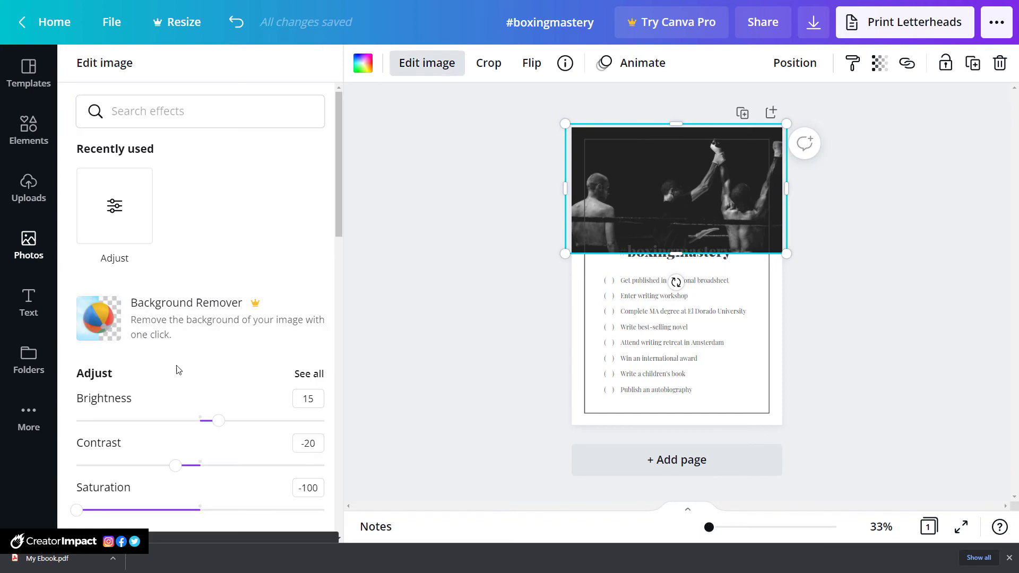
pyautogui.moveTo(219, 420); pyautogui.dragTo(335, 426)
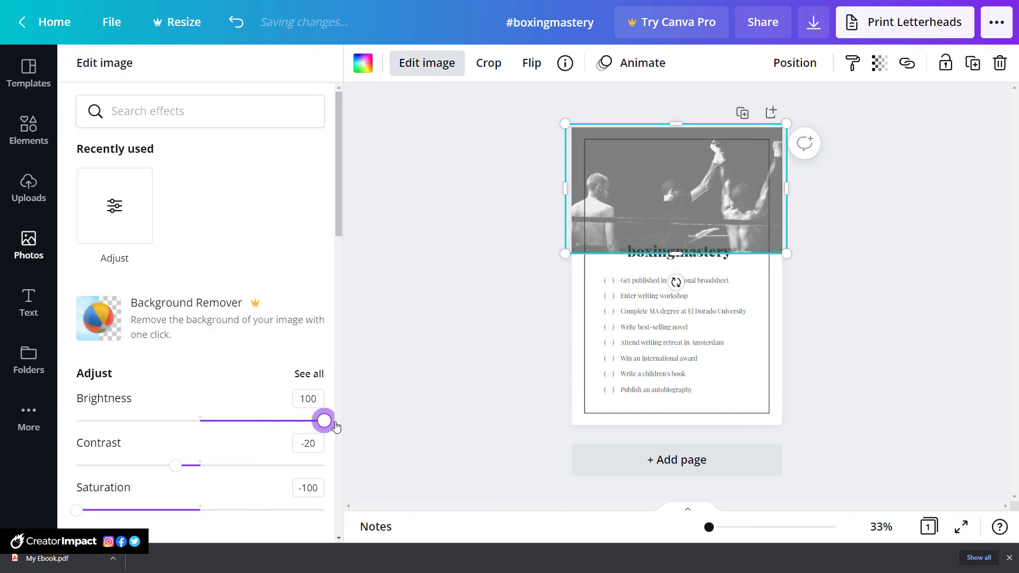
pyautogui.moveTo(177, 470); pyautogui.dragTo(260, 472)
pyautogui.press('Escape')
# Edit the checklist text and replace the first item with Warm up
pyautogui.click(530, 296)
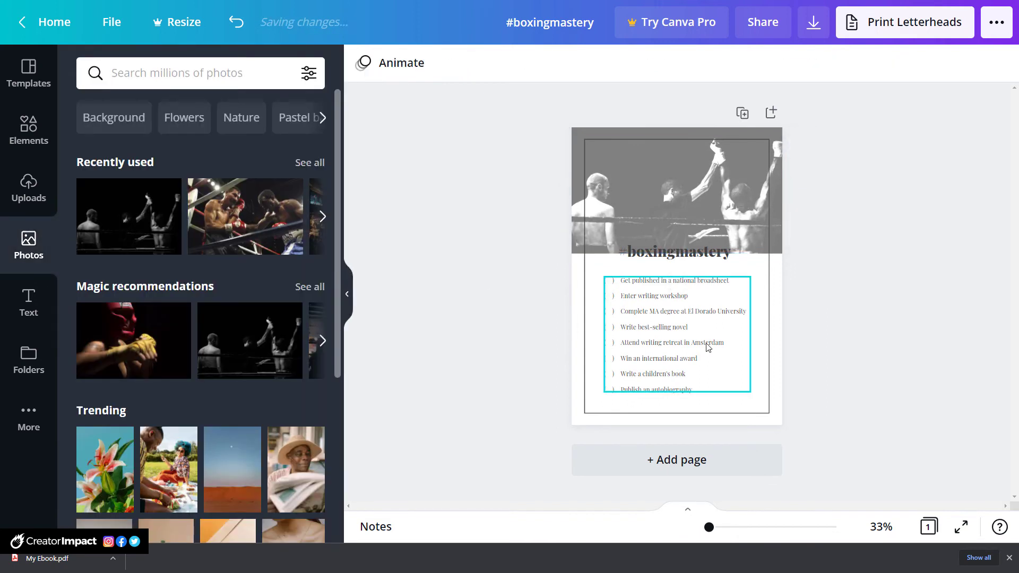
pyautogui.click(580, 329)
pyautogui.scroll(5, 641, 300)
pyautogui.scroll(-5, 641, 301)
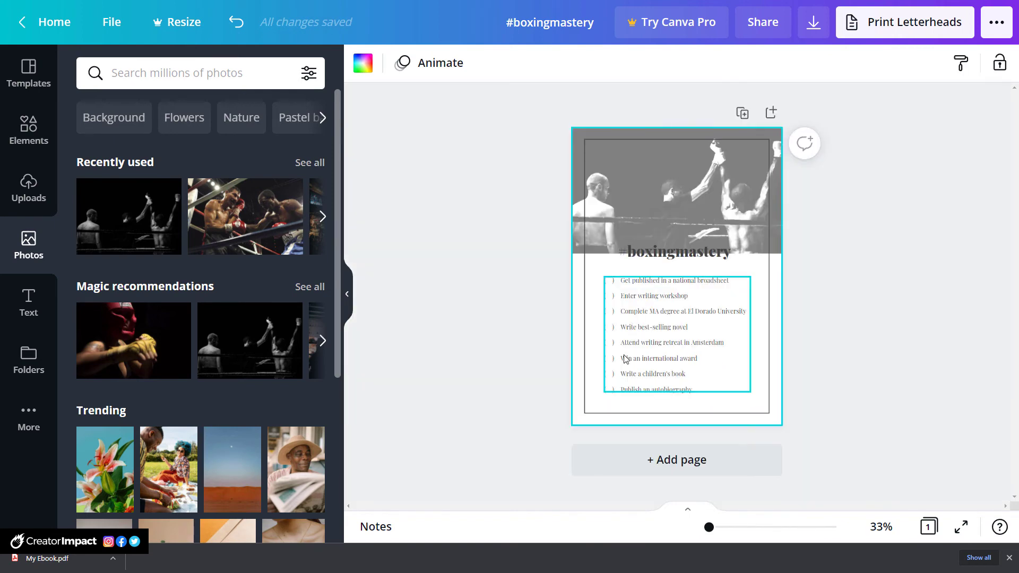
pyautogui.click(614, 298)
pyautogui.click(652, 298)
pyautogui.hotkey('ctrl', 'a')
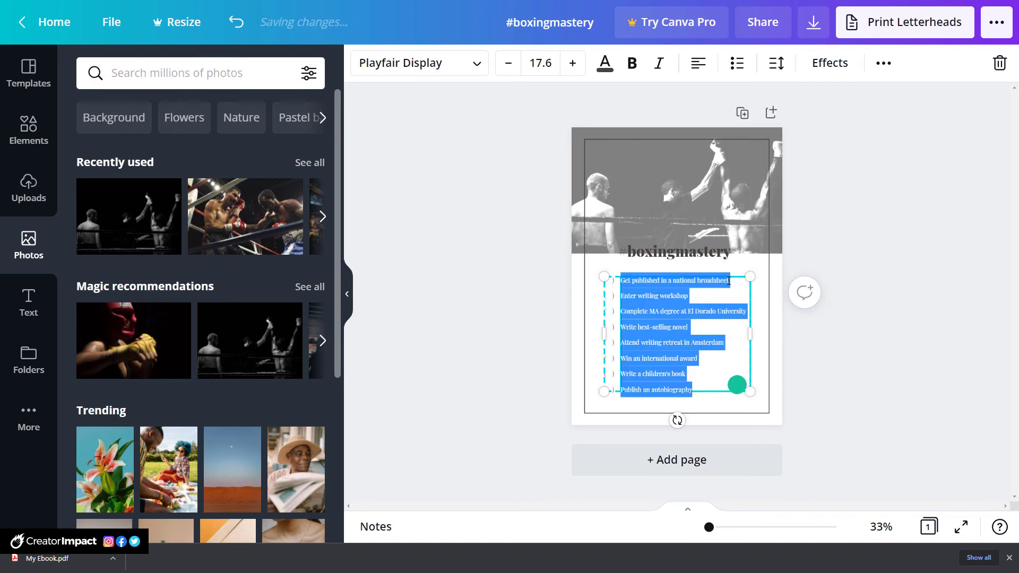
pyautogui.moveTo(729, 280); pyautogui.dragTo(633, 278)
pyautogui.click(629, 284)
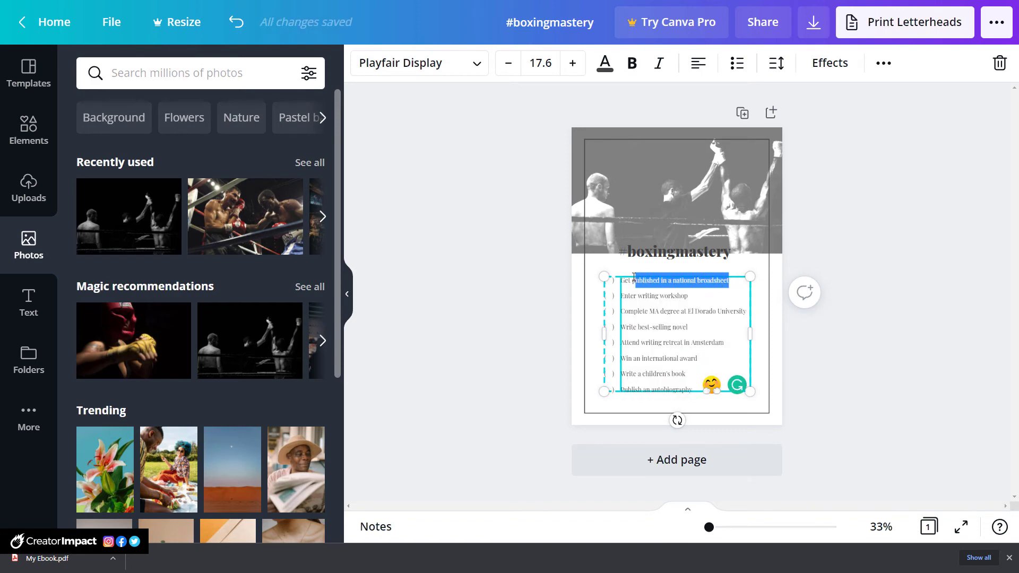
pyautogui.write('Warm up')
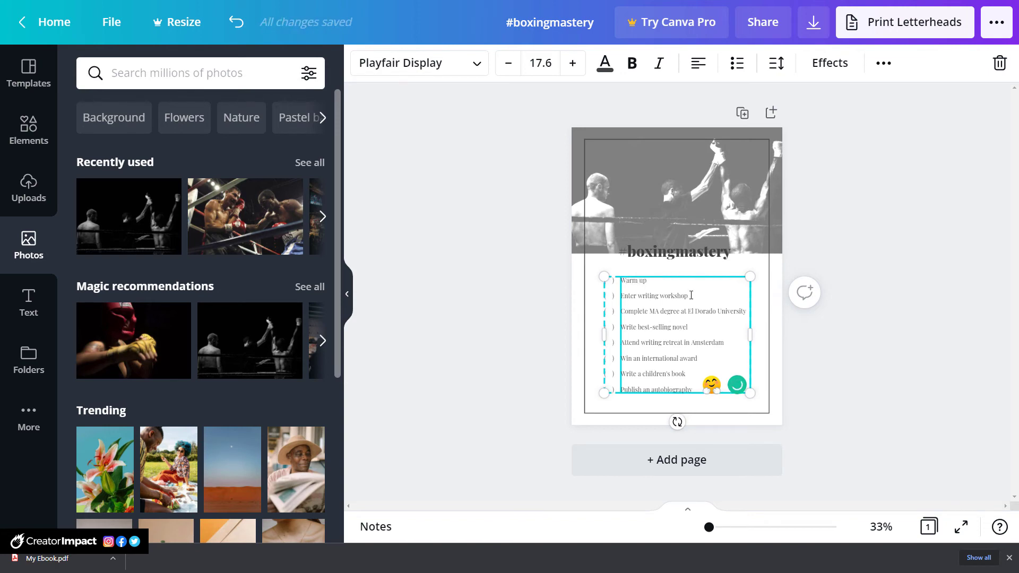
# Replace the second and third items with Shadow boxing and Bag Work
pyautogui.moveTo(691, 296); pyautogui.dragTo(622, 302)
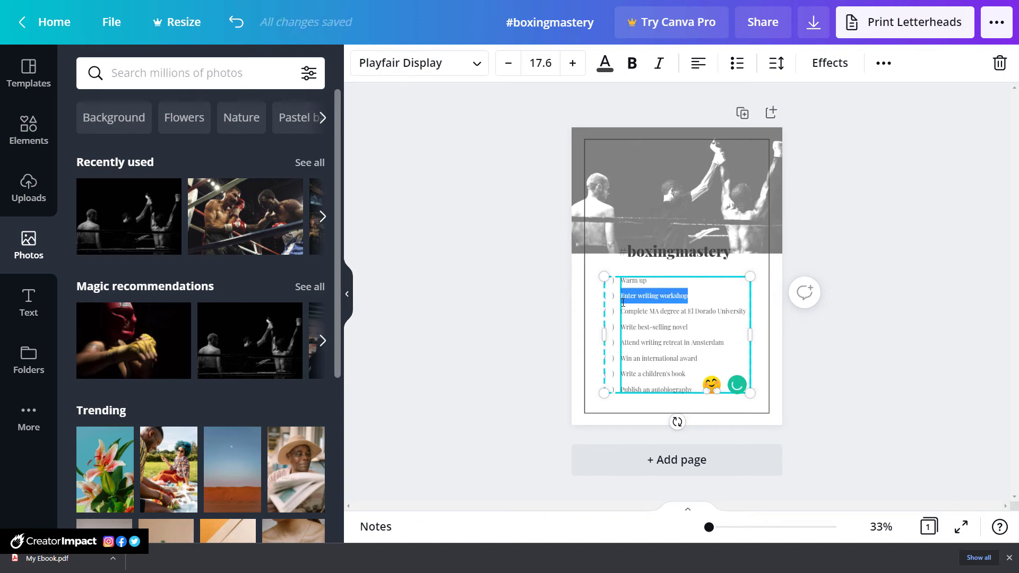
pyautogui.write('Shadow boxing')
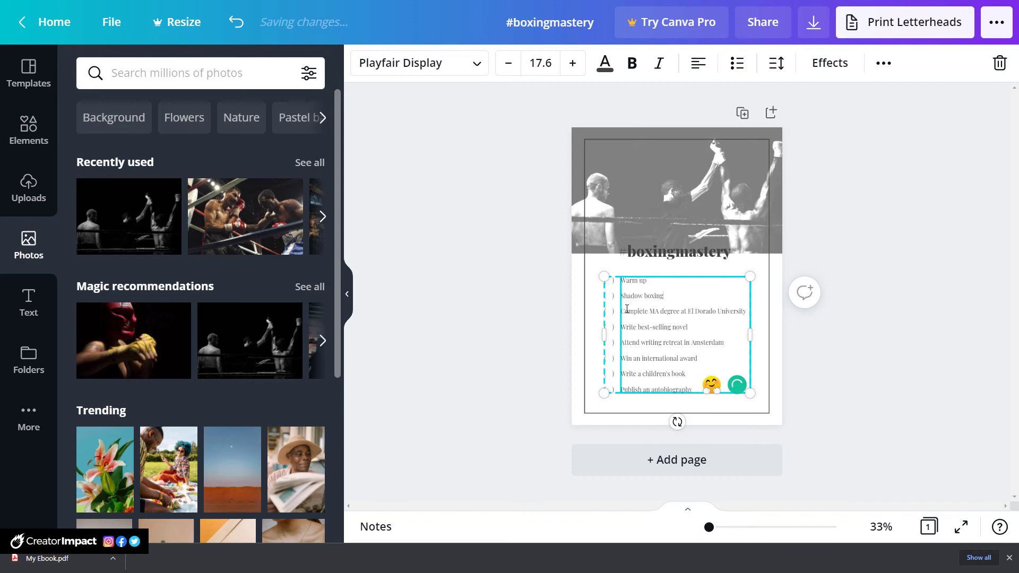
pyautogui.moveTo(621, 310); pyautogui.dragTo(744, 317)
pyautogui.write('Bag Work')
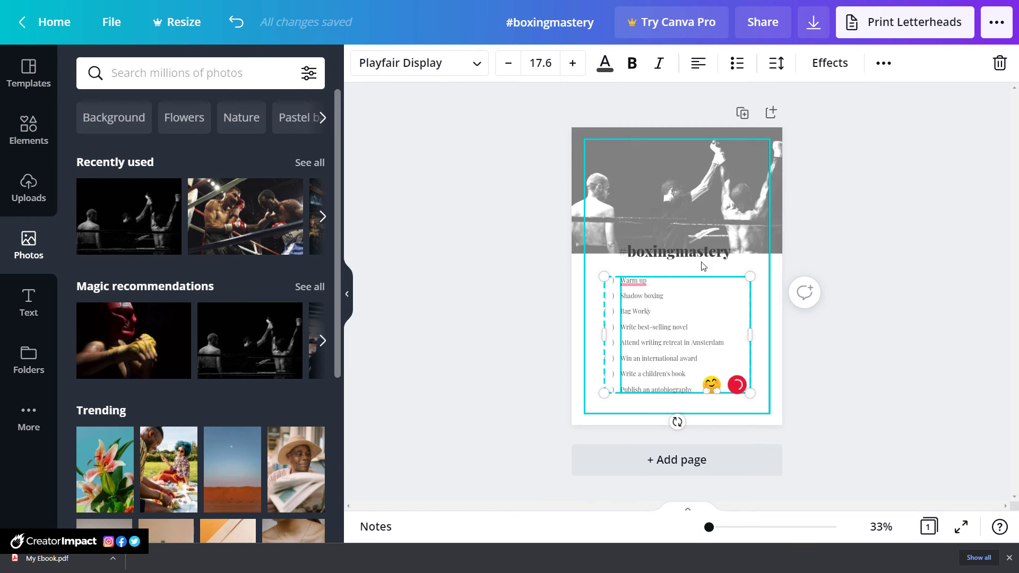
pyautogui.click(492, 326)
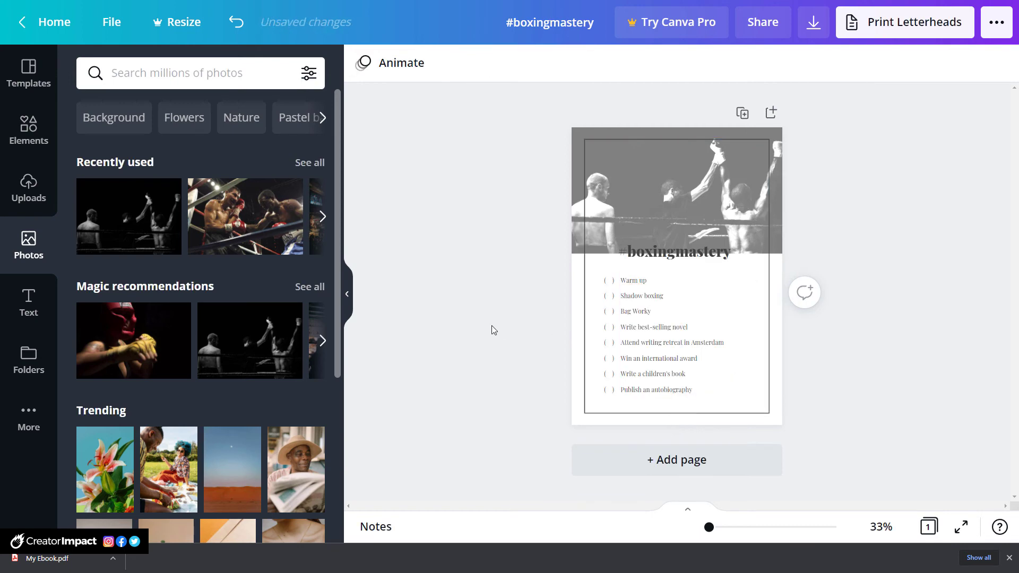
# Replace the current page with the College Bucketlist template from Templates
pyautogui.click(12, 73)
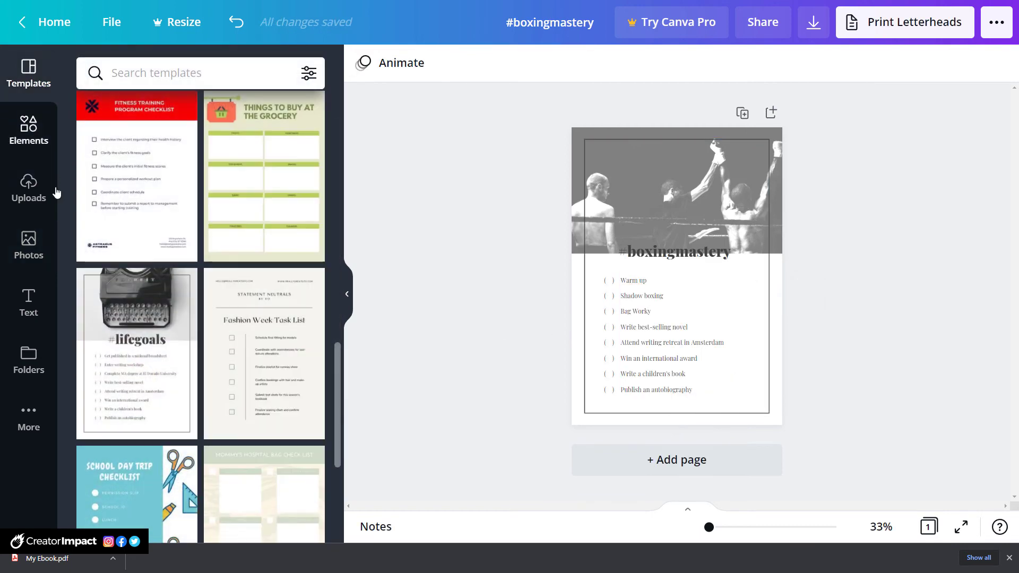
pyautogui.scroll(-5, 134, 331)
pyautogui.scroll(-7, 134, 332)
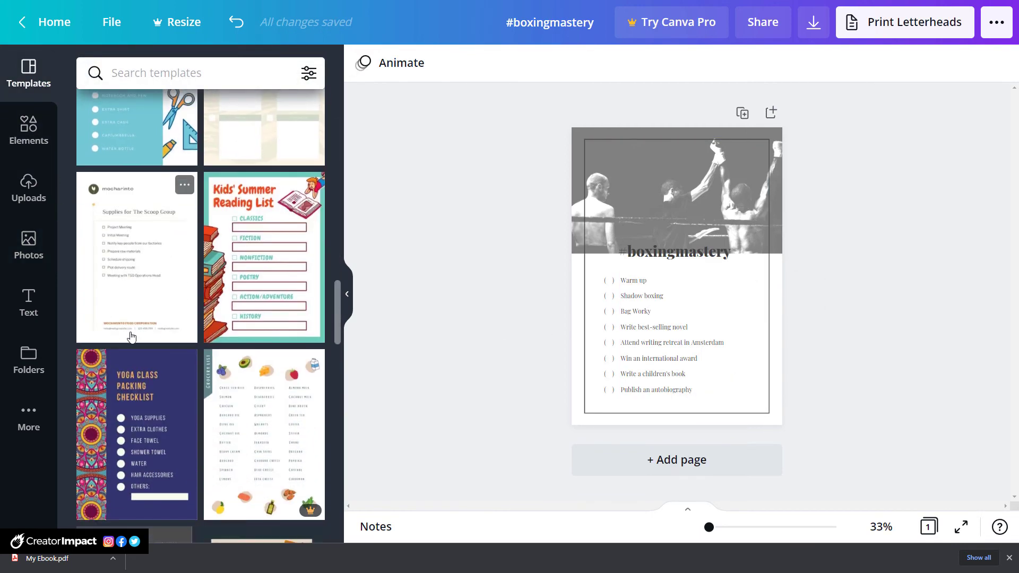
pyautogui.scroll(-3, 128, 350)
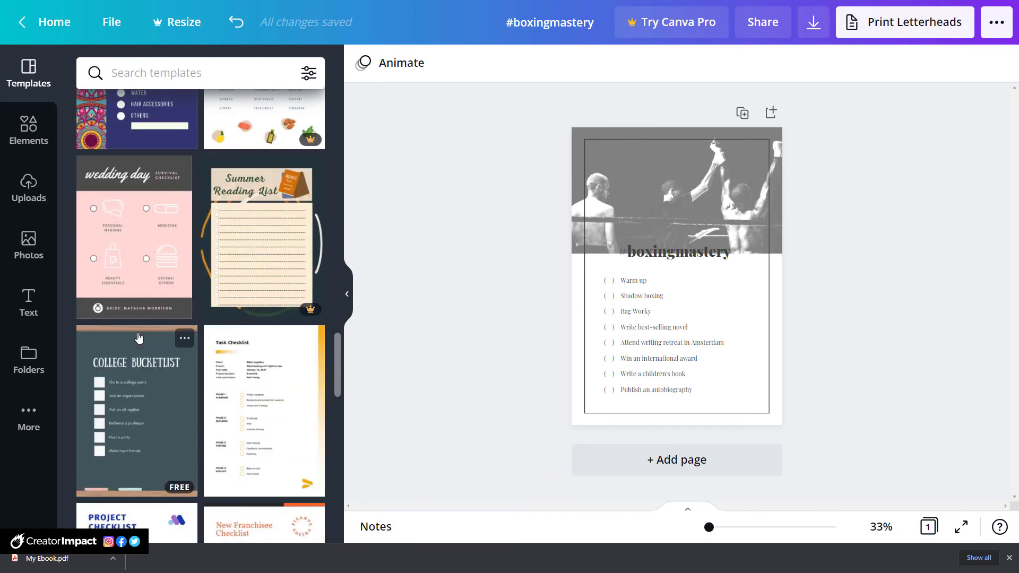
pyautogui.click(149, 404)
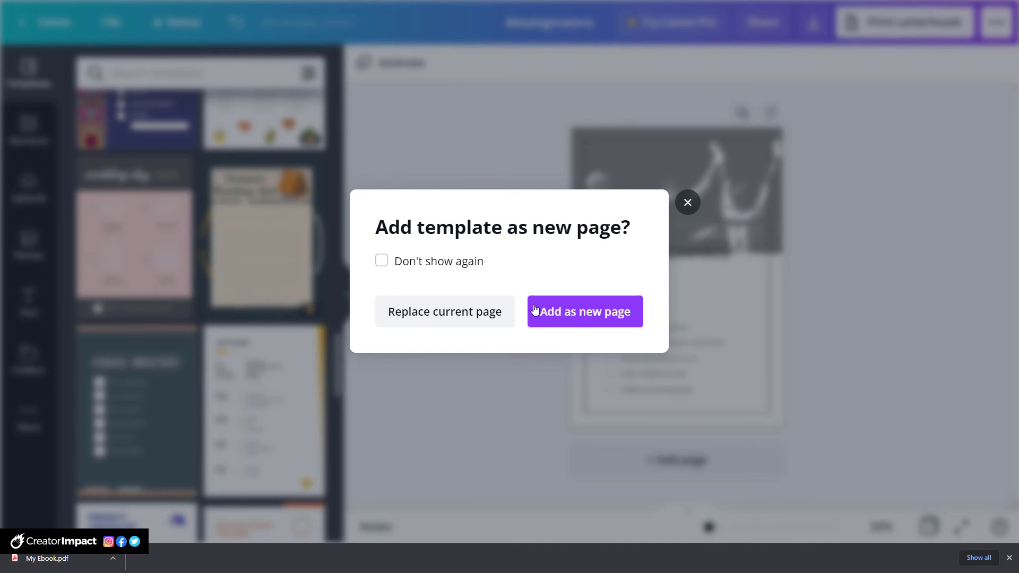
pyautogui.click(467, 311)
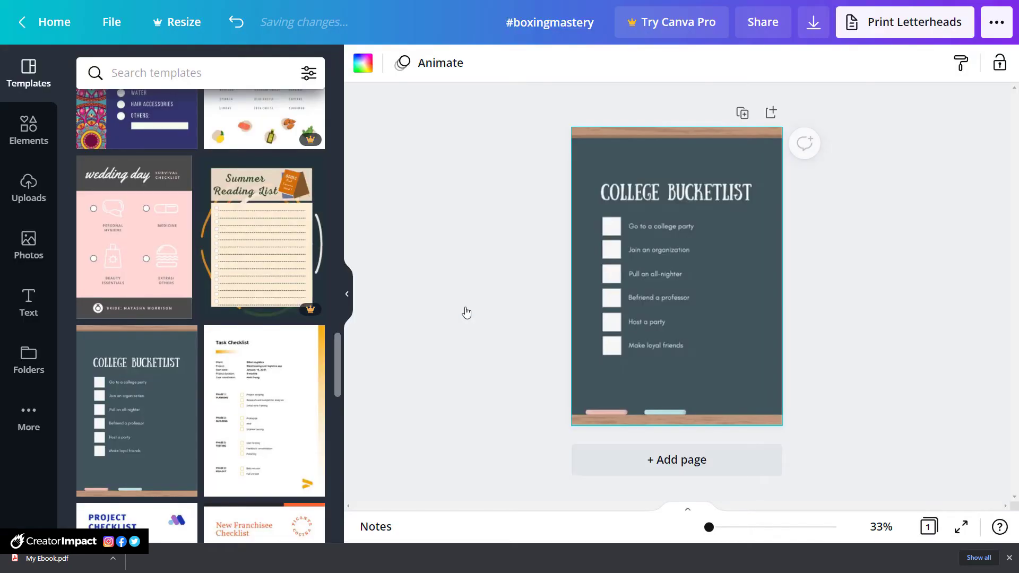
# Select the COLLEGE BUCKETLIST title and bring up its font list
pyautogui.click(670, 232)
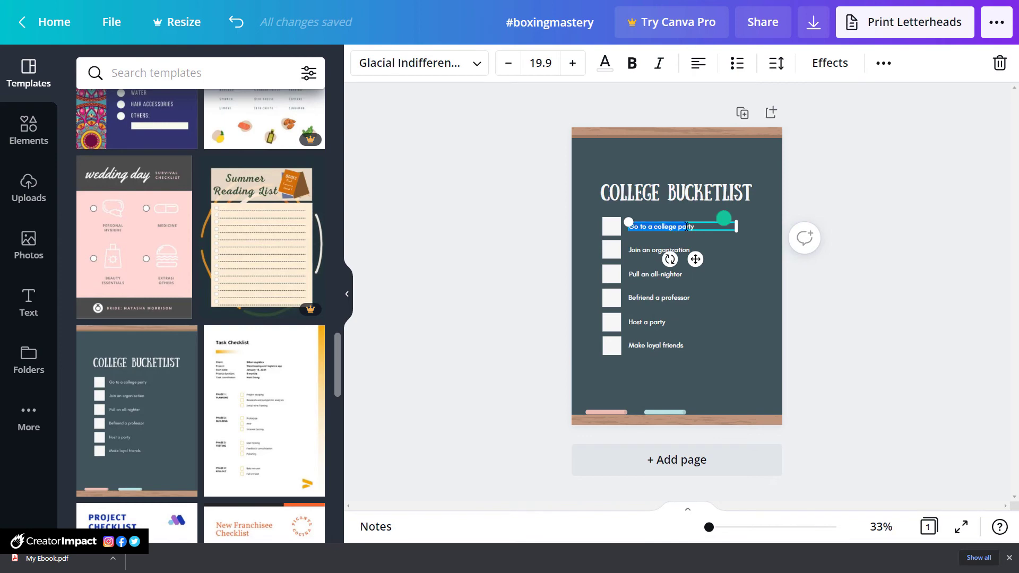
pyautogui.click(805, 189)
pyautogui.click(750, 194)
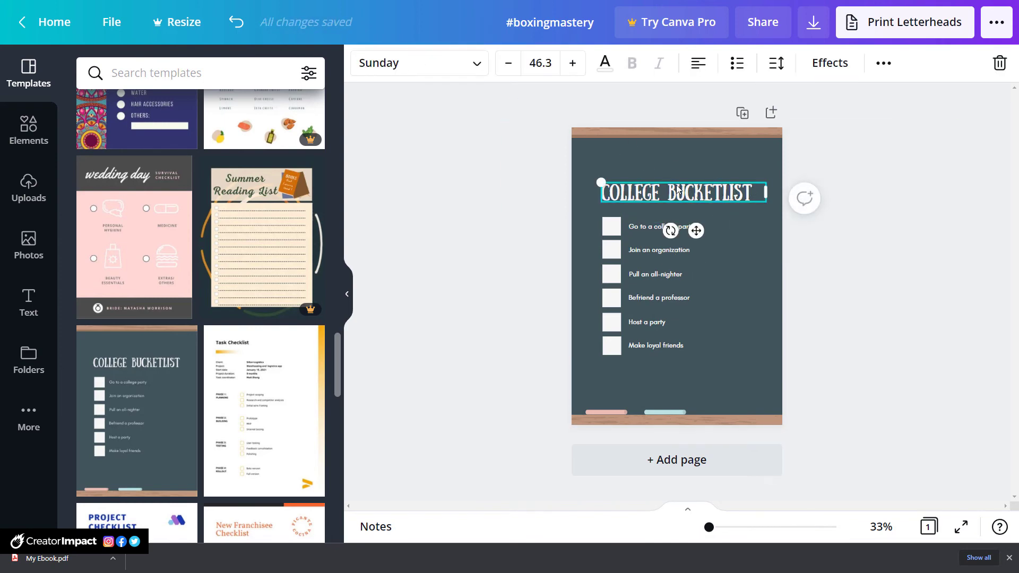
pyautogui.click(477, 64)
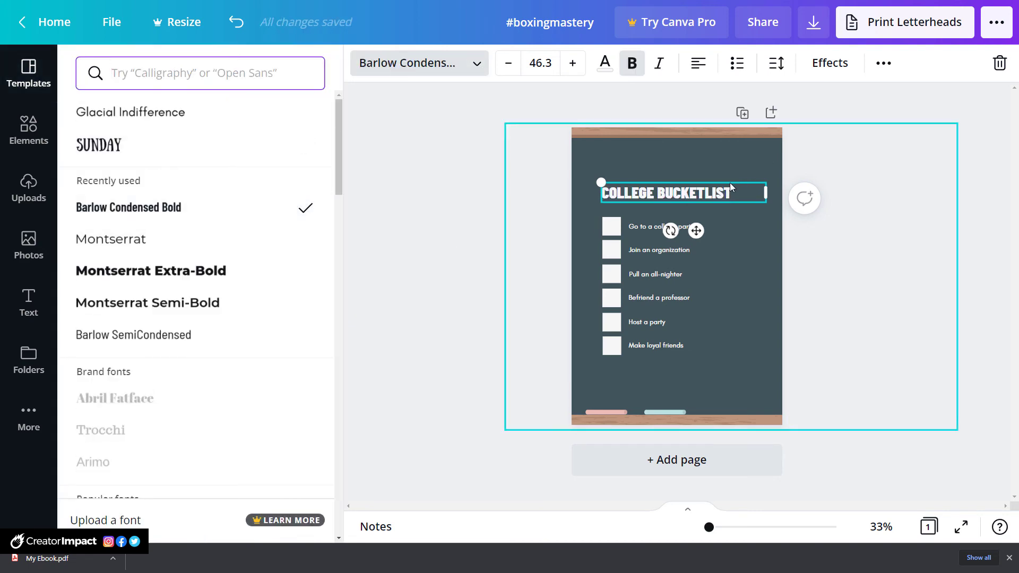
# Set the title in Barlow Condensed Bold, then open and close Print Letterheads
pyautogui.click(507, 206)
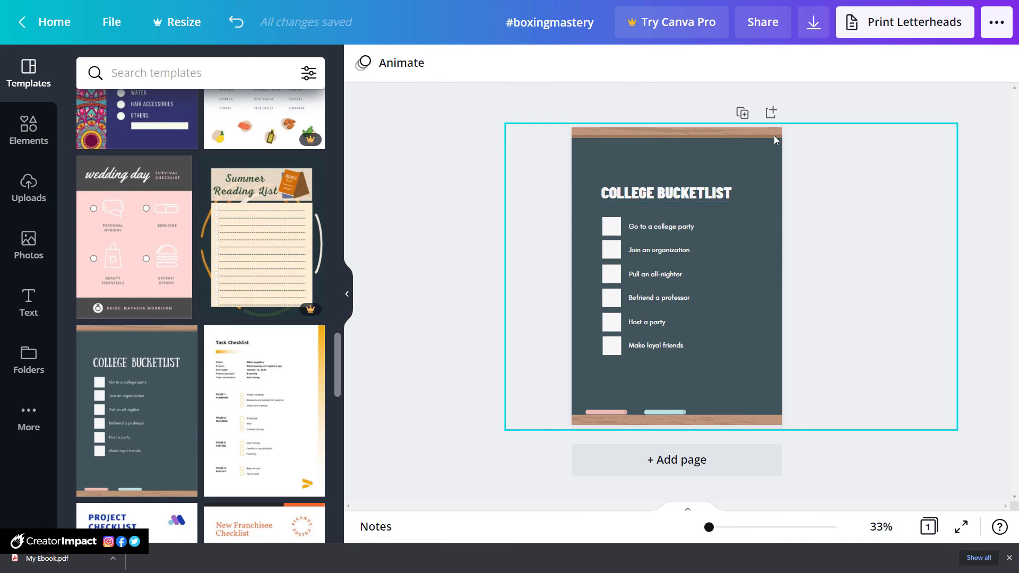
pyautogui.click(902, 33)
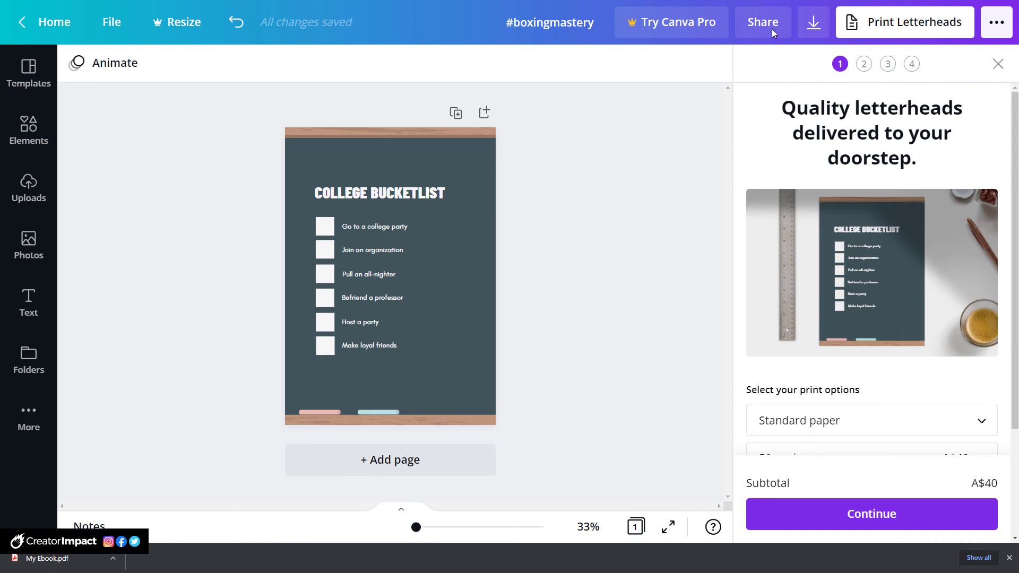
pyautogui.click(997, 63)
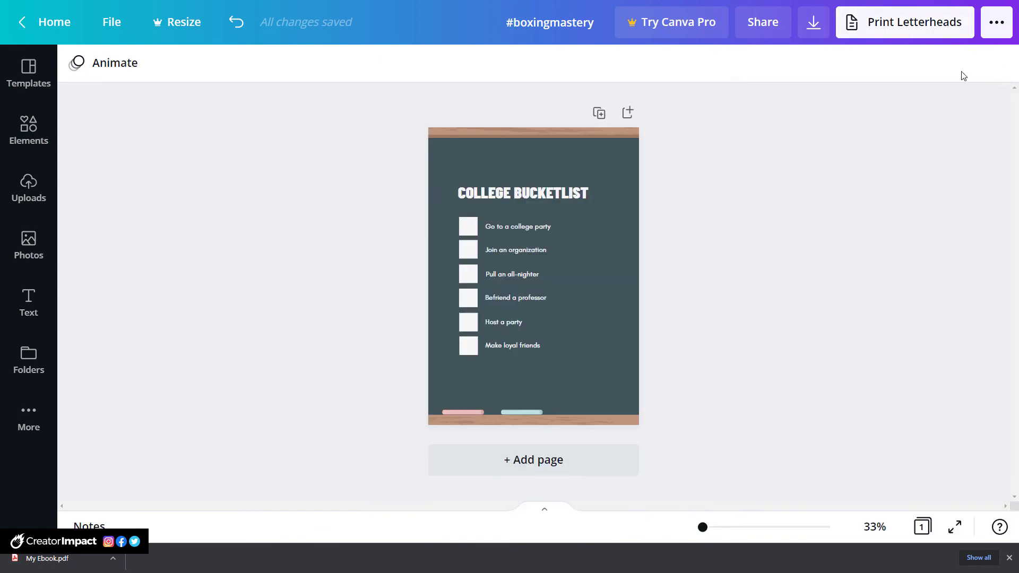
# Check the Download panel's file types, keeping PDF Print, and close it
pyautogui.click(813, 27)
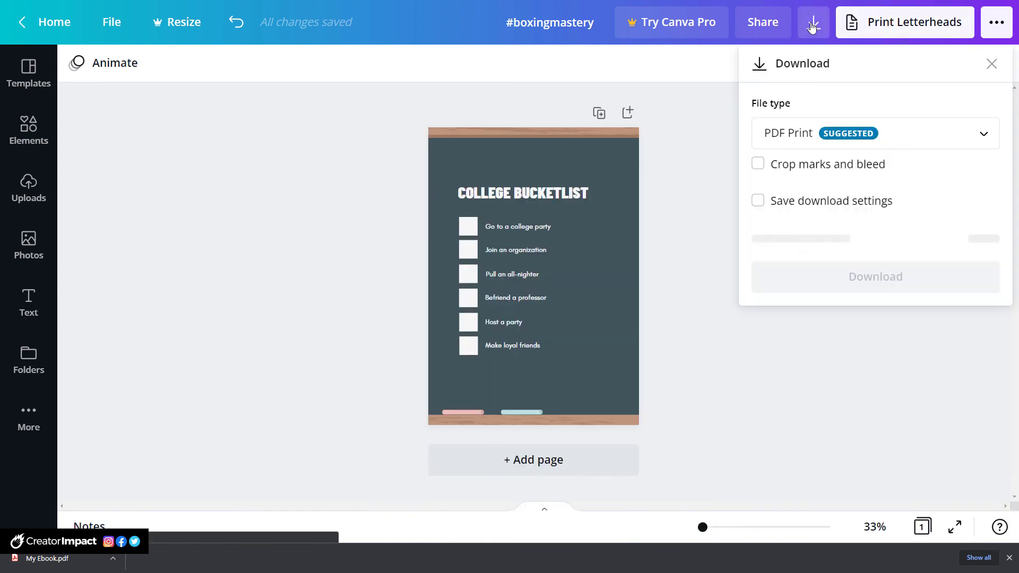
pyautogui.click(818, 139)
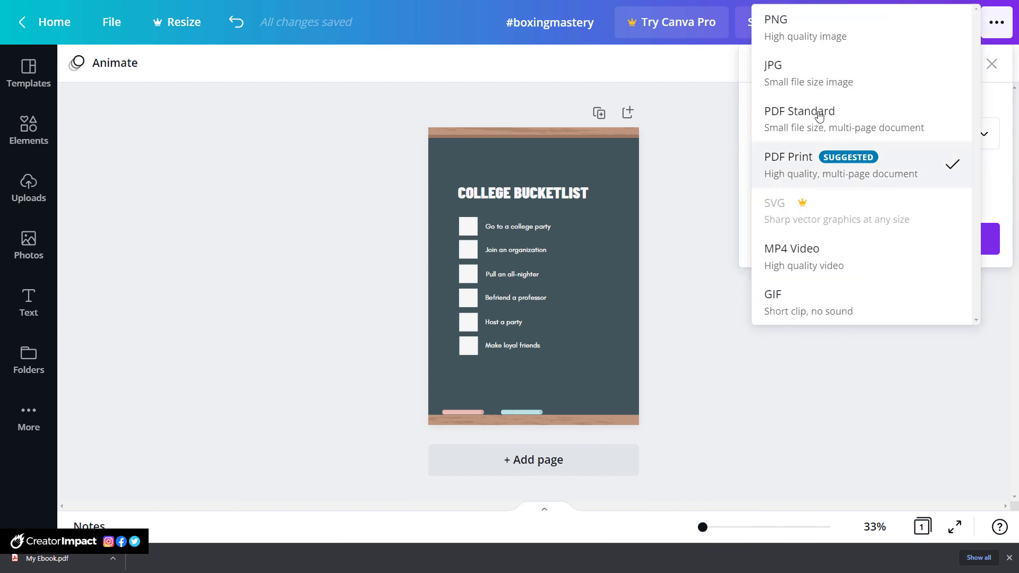
pyautogui.click(713, 157)
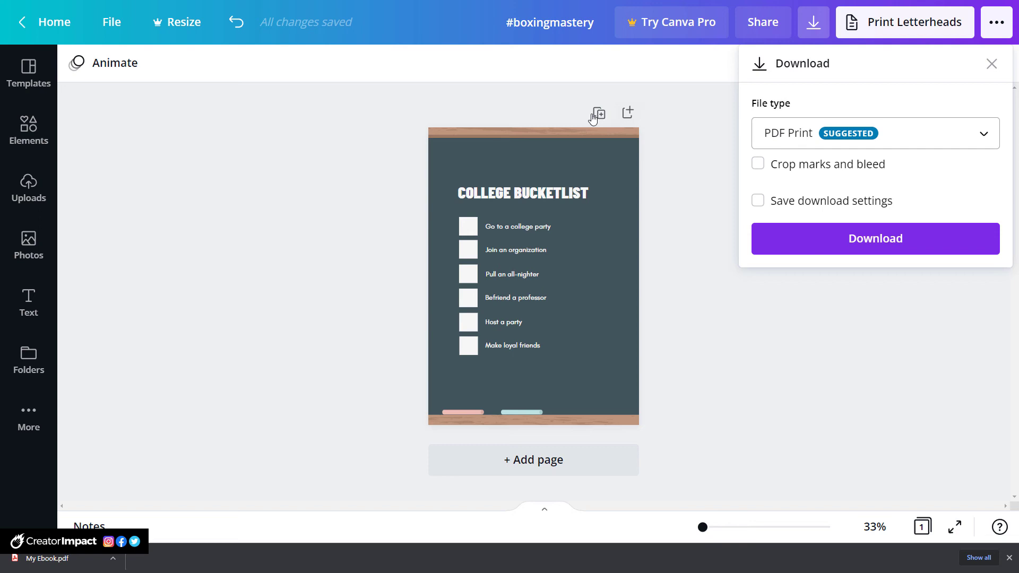
pyautogui.click(401, 157)
# Delete the old checklist elements and the chalkboard background, leaving a blank page
pyautogui.moveTo(916, 131); pyautogui.dragTo(335, 439)
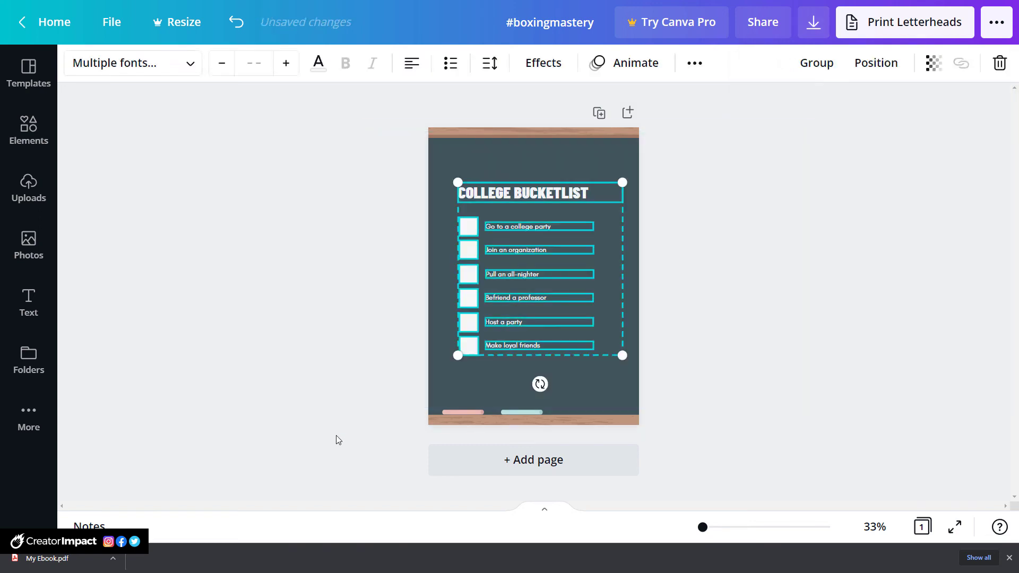
pyautogui.press('Delete')
pyautogui.click(507, 285)
pyautogui.press('Delete')
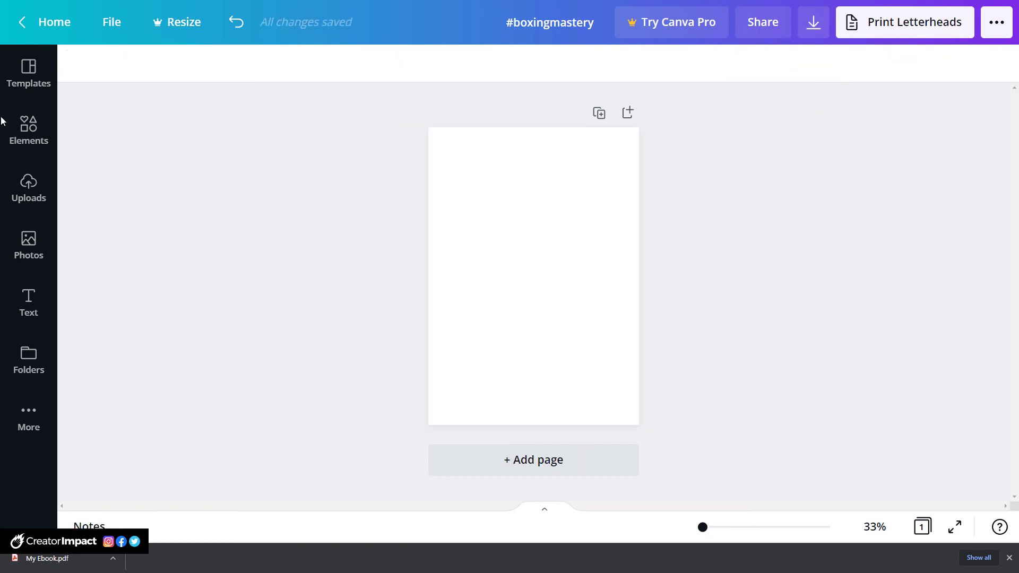
# Search Elements for 'square' and place a square outline shrunk to checkbox size
pyautogui.click(30, 130)
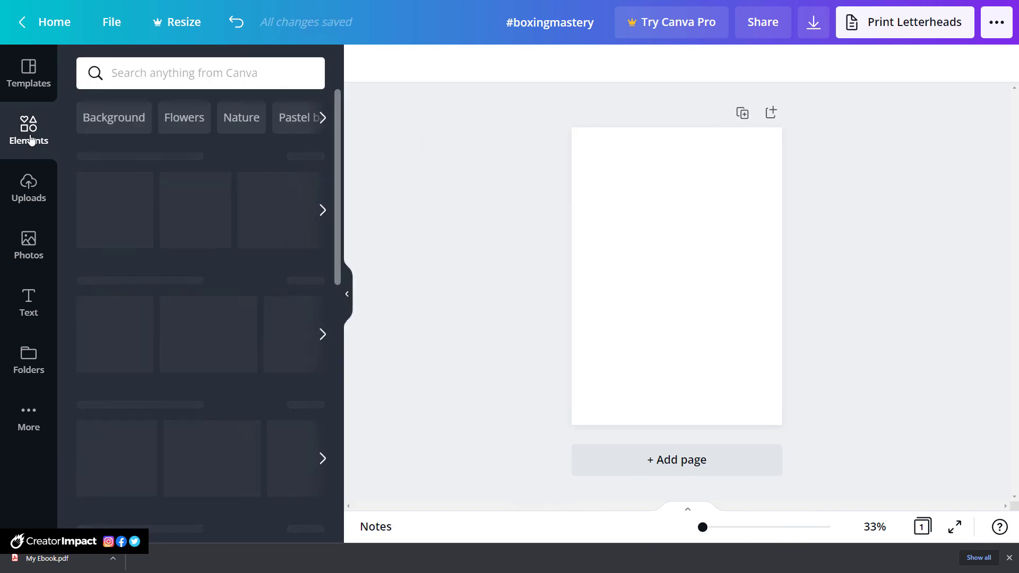
pyautogui.click(196, 81)
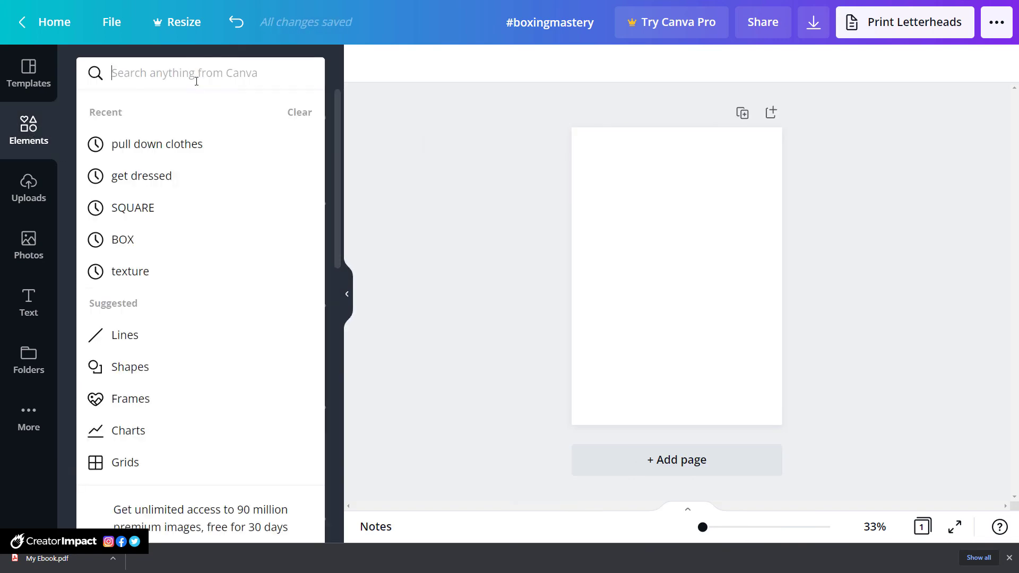
pyautogui.write('square')
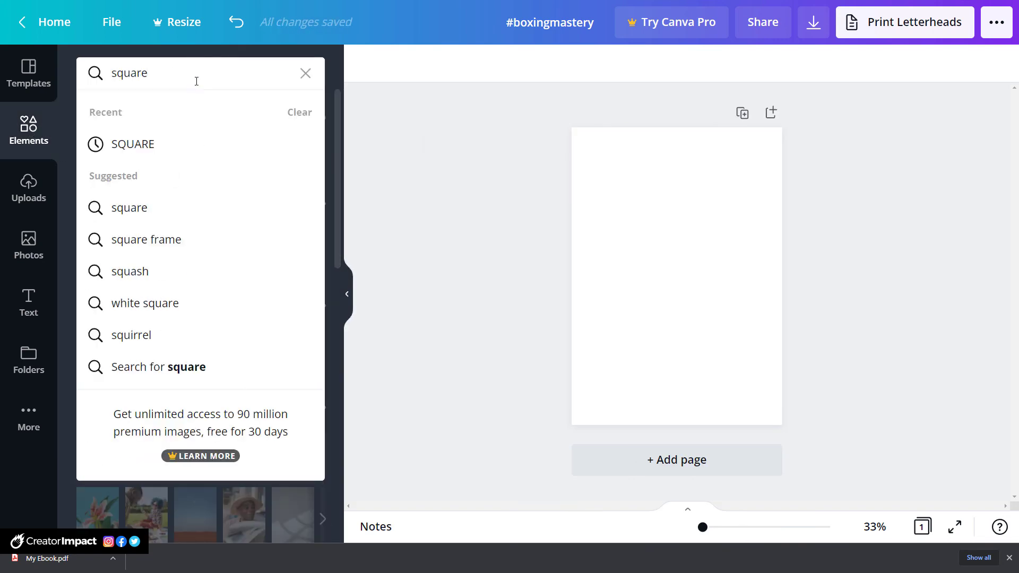
pyautogui.press('Return')
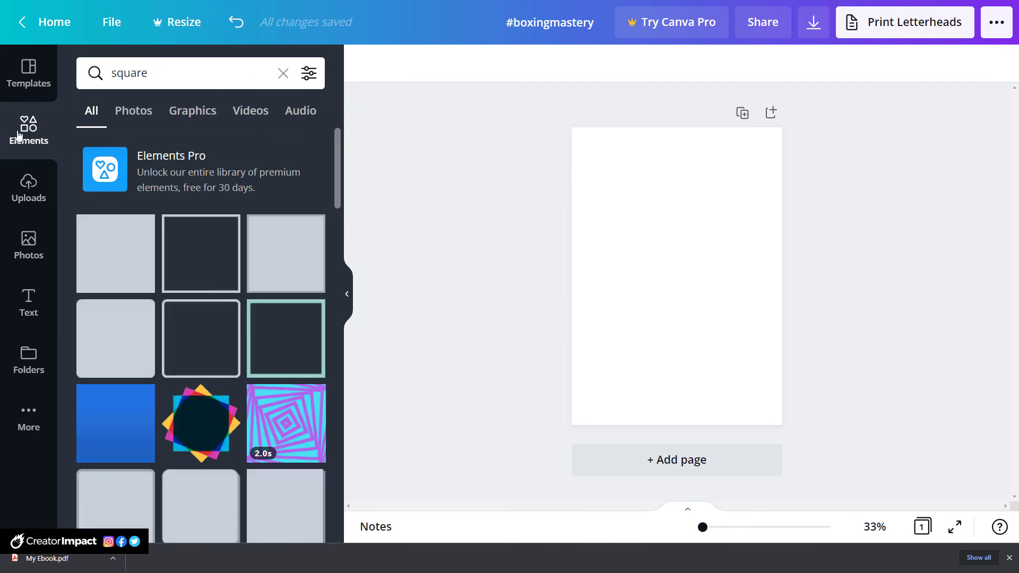
pyautogui.moveTo(203, 259); pyautogui.dragTo(651, 233)
pyautogui.moveTo(716, 309); pyautogui.dragTo(614, 203)
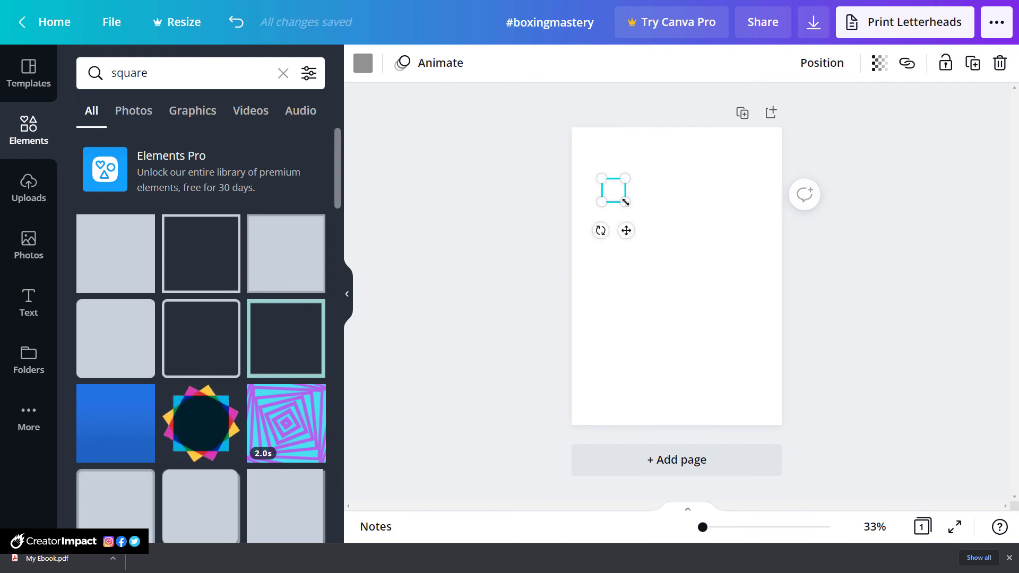
# Duplicate the square into a stacked column of four checkboxes
pyautogui.click(975, 67)
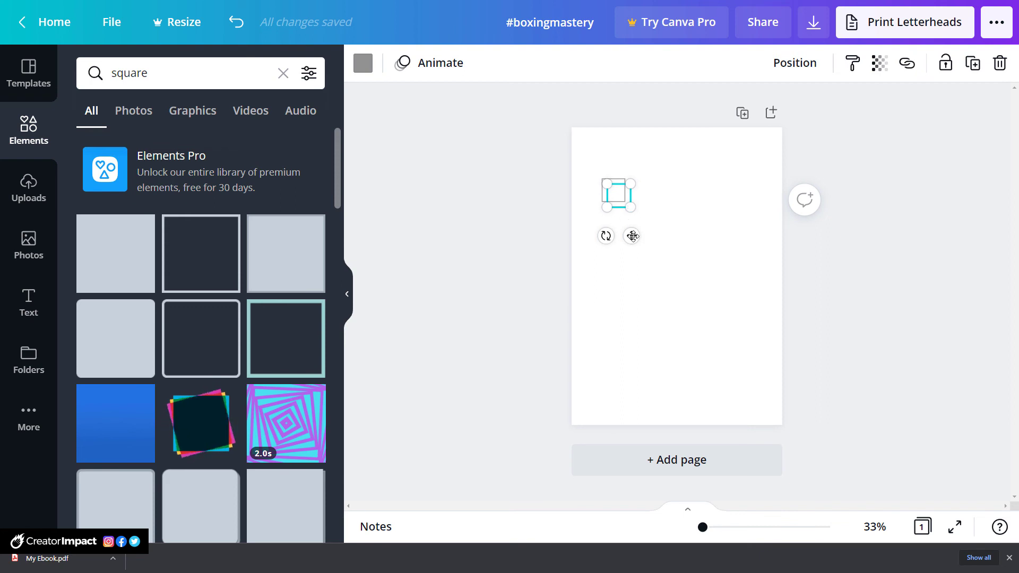
pyautogui.moveTo(632, 236); pyautogui.dragTo(628, 263)
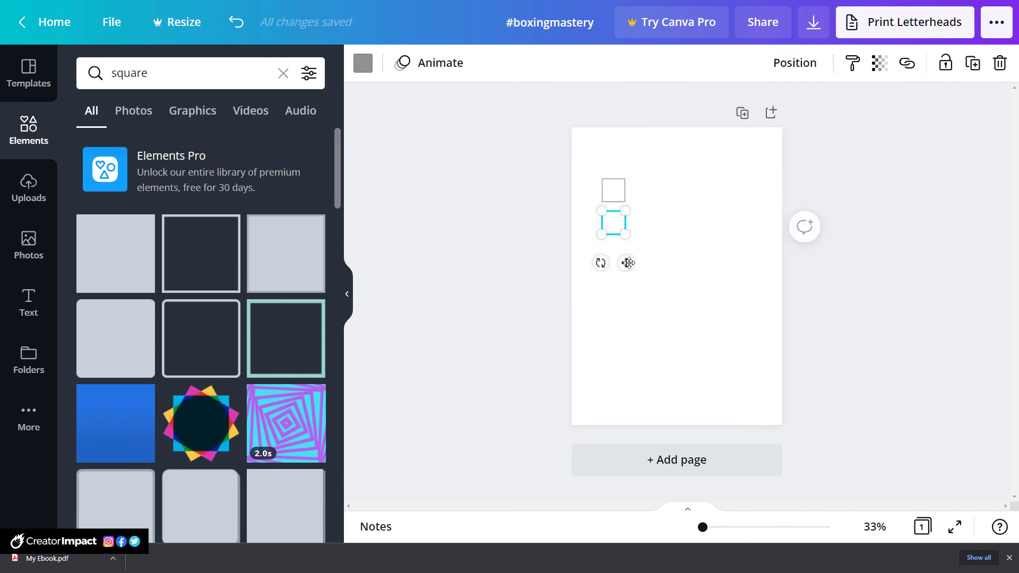
pyautogui.keyDown('shift'); pyautogui.click(624, 192); pyautogui.keyUp('shift')
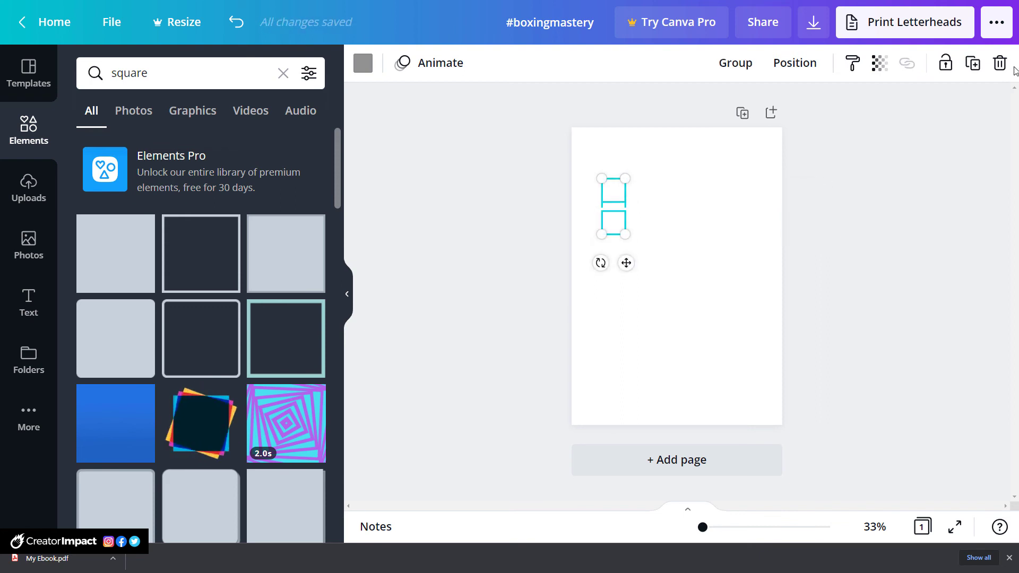
pyautogui.click(979, 64)
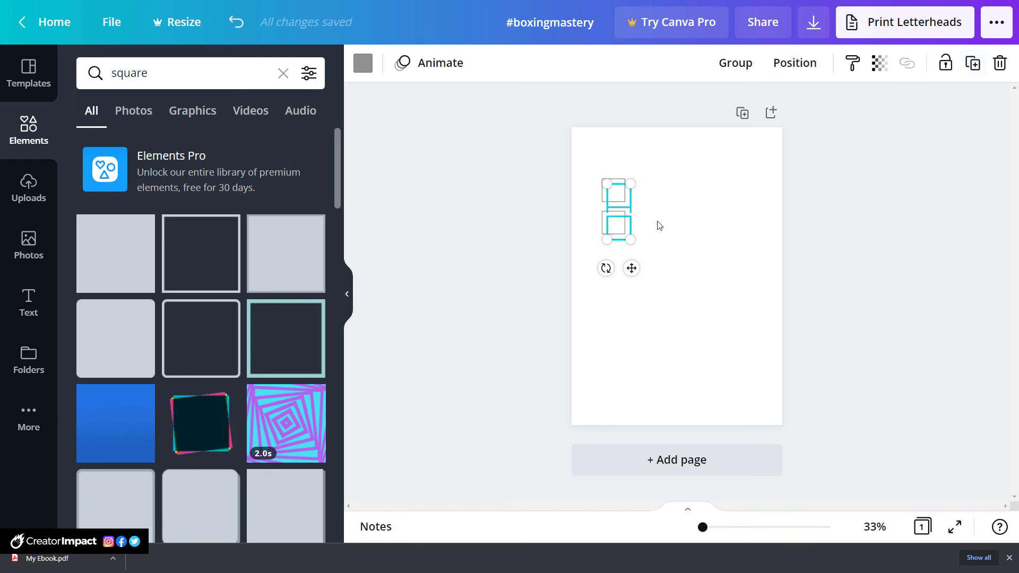
pyautogui.moveTo(633, 269); pyautogui.dragTo(628, 325)
pyautogui.moveTo(683, 341); pyautogui.dragTo(576, 165)
pyautogui.moveTo(625, 303); pyautogui.dragTo(613, 266)
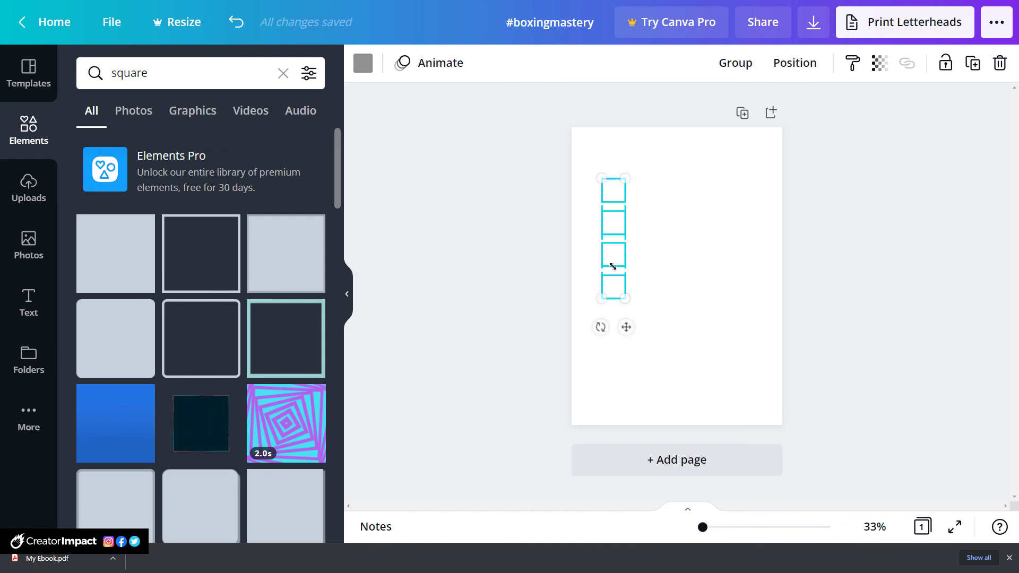
# Duplicate the four squares to make eight, then move the whole column up and left
pyautogui.click(972, 63)
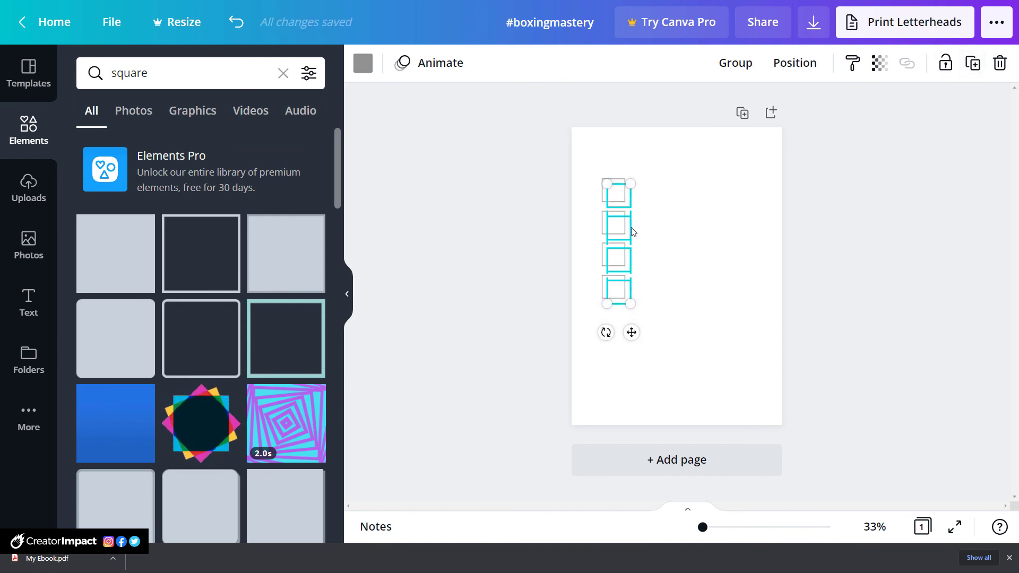
pyautogui.moveTo(628, 321); pyautogui.dragTo(632, 460)
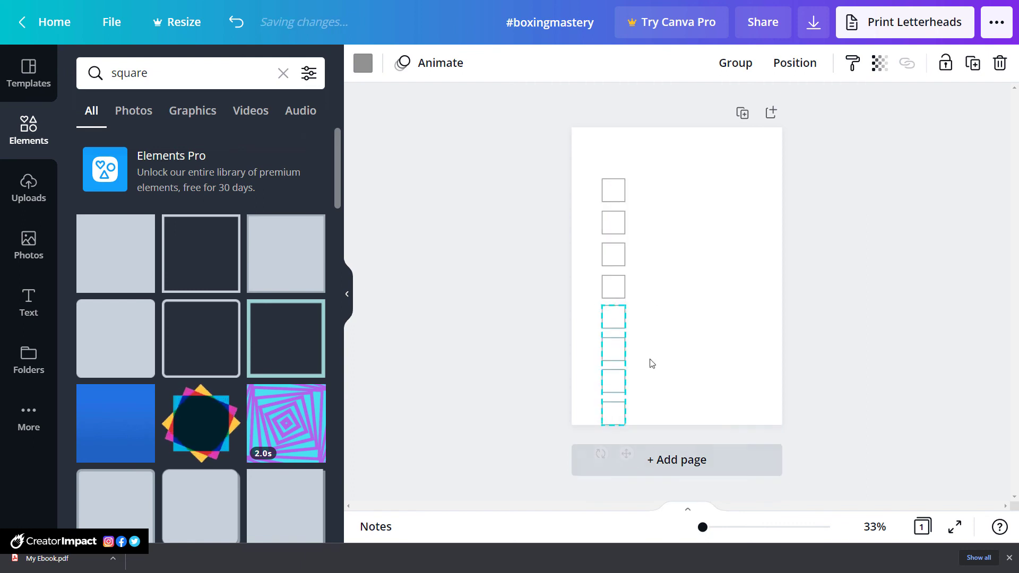
pyautogui.click(621, 161)
pyautogui.moveTo(621, 160); pyautogui.dragTo(599, 428)
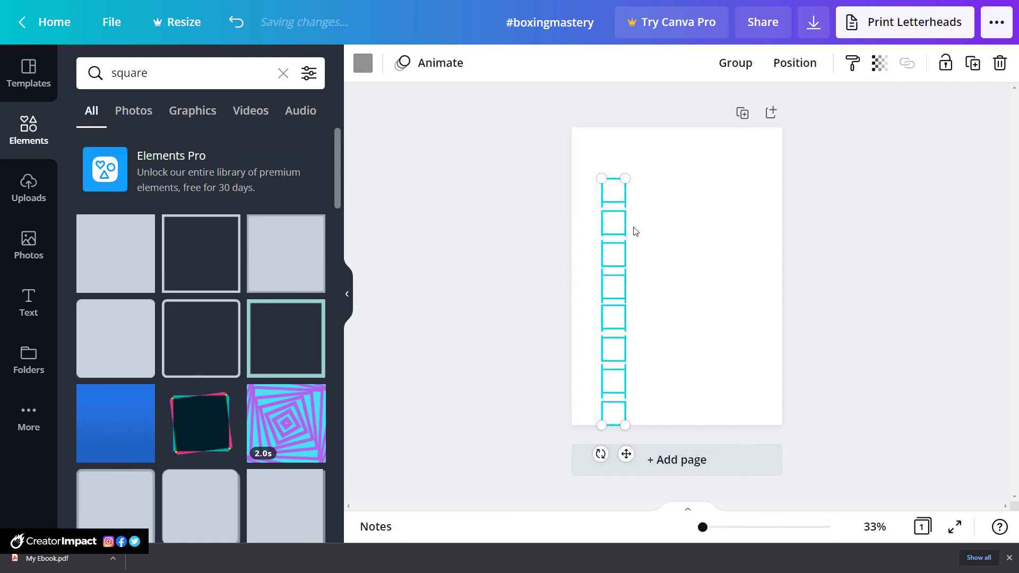
pyautogui.click(627, 174)
pyautogui.moveTo(616, 294); pyautogui.dragTo(606, 269)
pyautogui.click(693, 267)
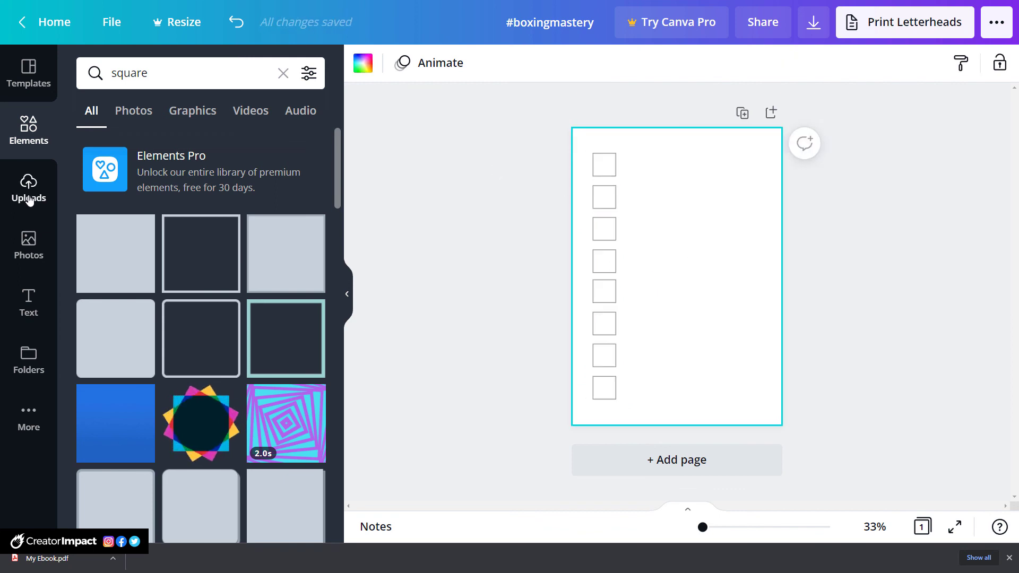
# Add a subheading listing 'item 1', 'item 2', 'line 3', 'etc', 'etc' on separate lines
pyautogui.click(27, 303)
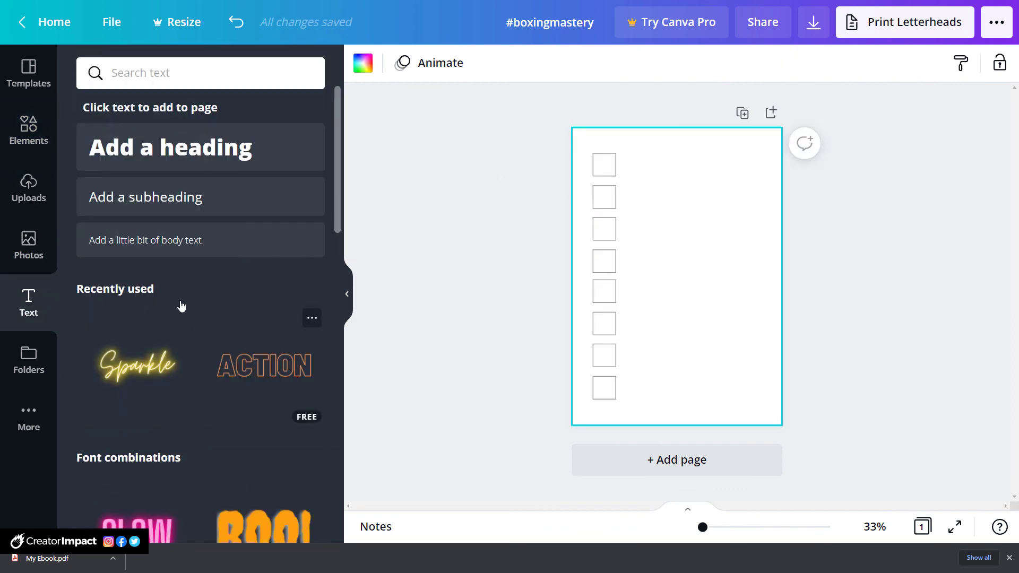
pyautogui.click(196, 205)
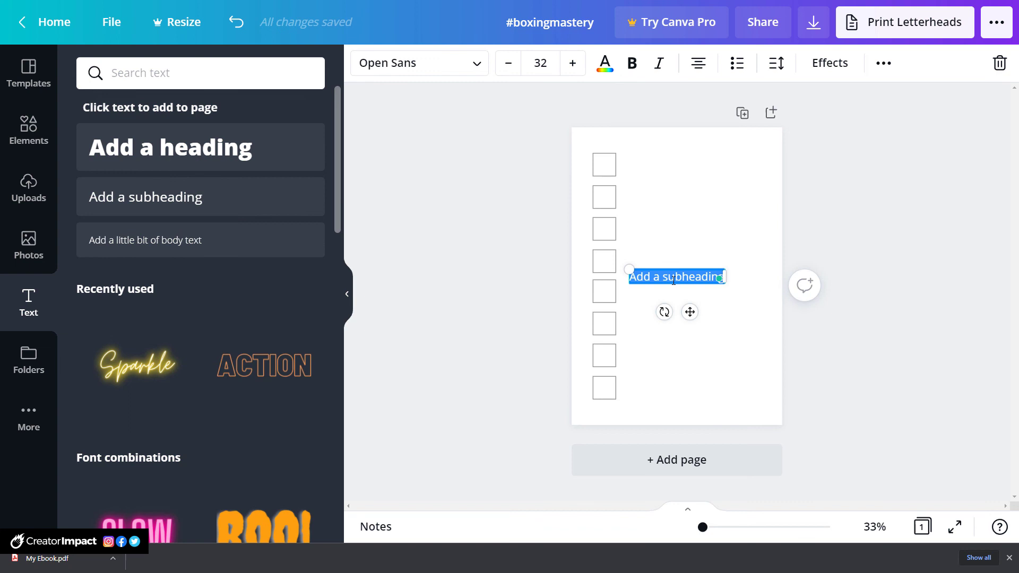
pyautogui.write('item 1')
pyautogui.press('Return')
pyautogui.write('item')
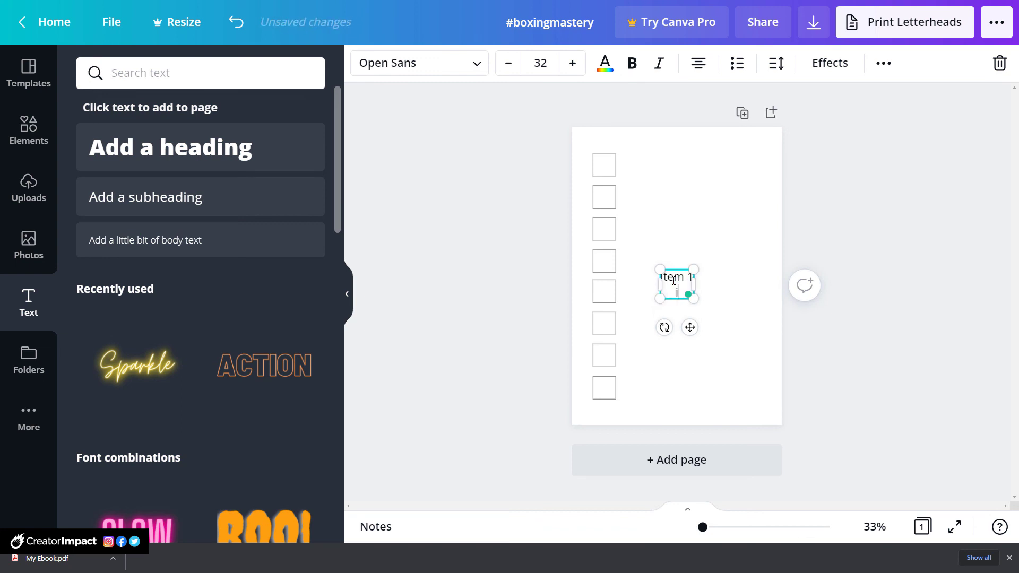
pyautogui.write(' 2')
pyautogui.press('Return')
pyautogui.write('line')
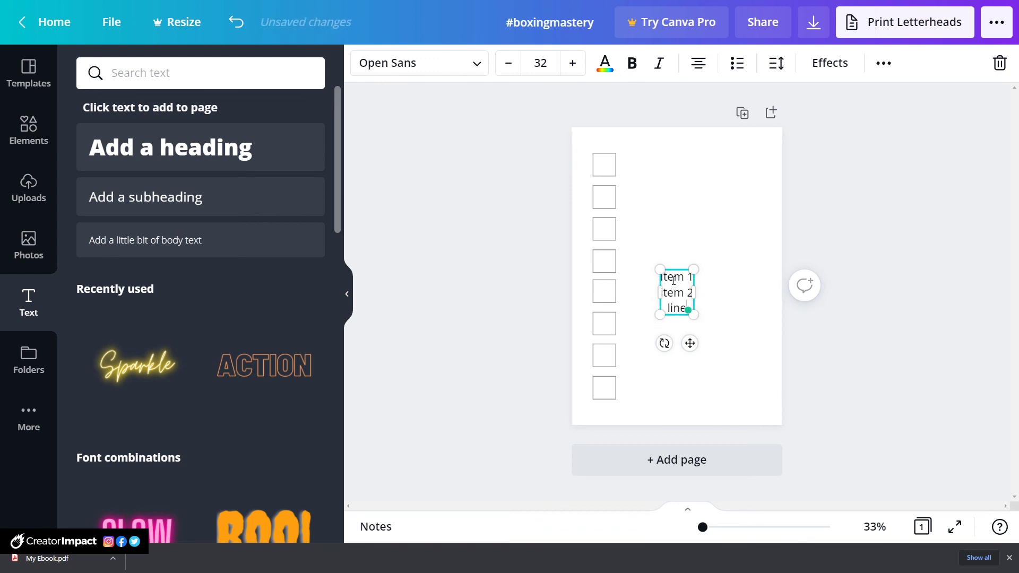
pyautogui.write(' 3')
pyautogui.press('Return')
pyautogui.write('etc')
pyautogui.press('Return')
pyautogui.write('etc')
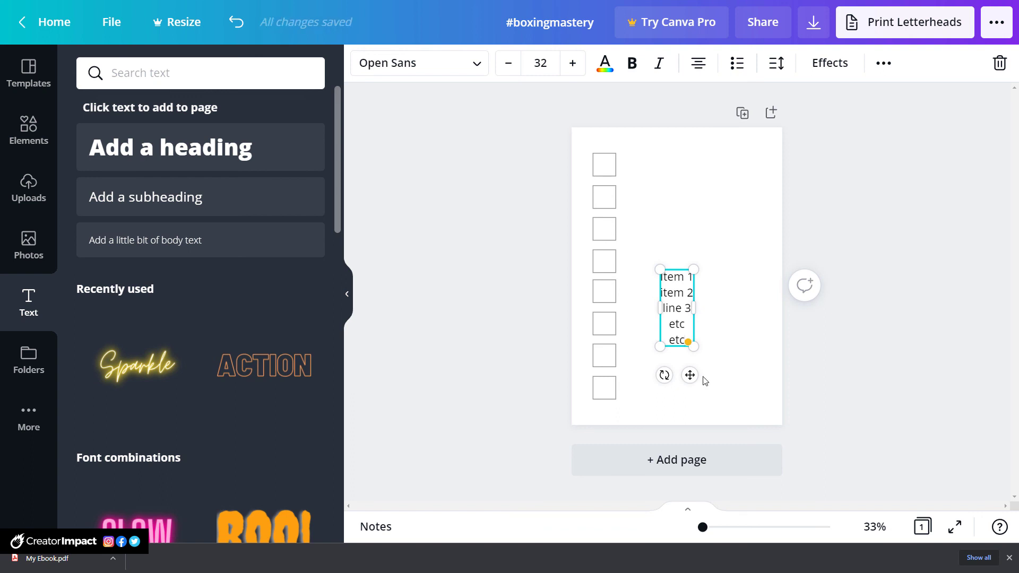
# Place the list beside the checkboxes with line spacing 2.5, resized so lines match the boxes
pyautogui.moveTo(688, 375); pyautogui.dragTo(651, 265)
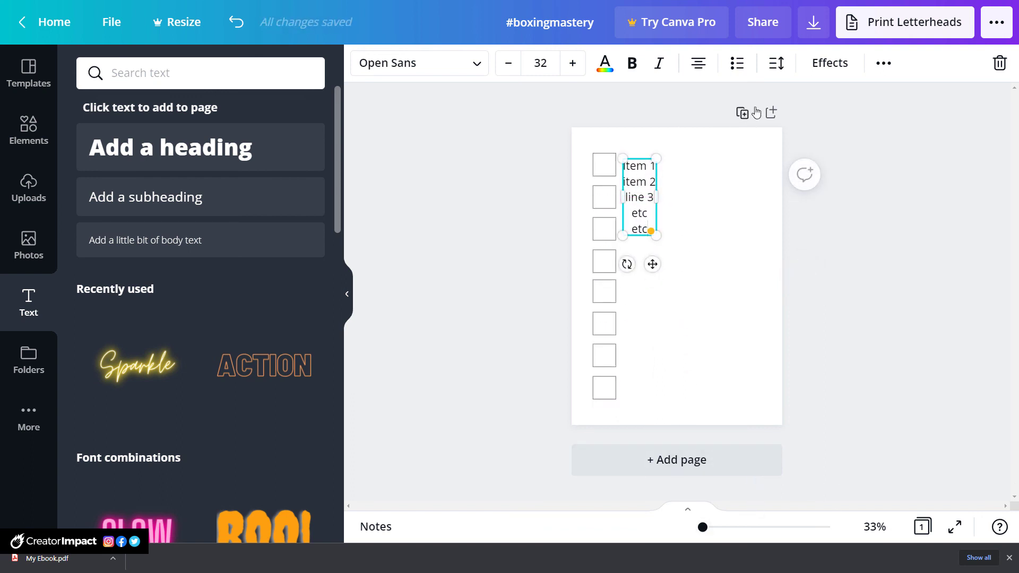
pyautogui.click(775, 65)
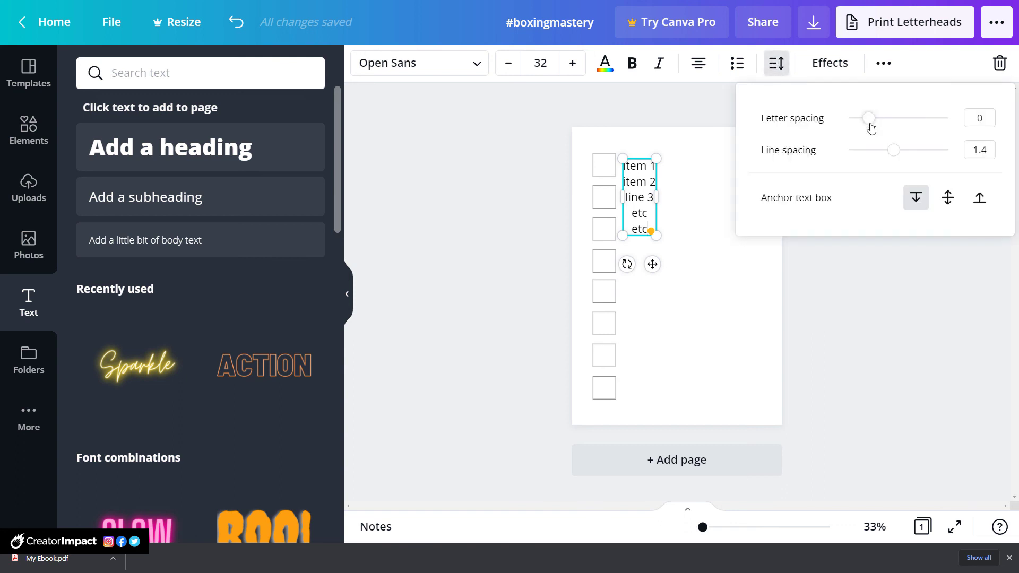
pyautogui.moveTo(895, 154); pyautogui.dragTo(901, 153)
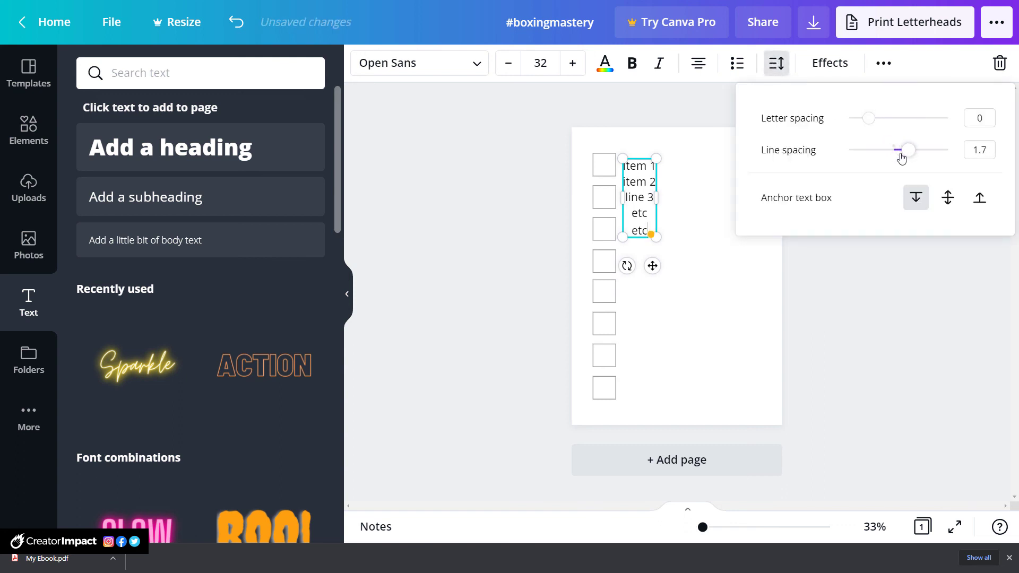
pyautogui.click(635, 193)
pyautogui.hotkey('ctrl', 'a')
pyautogui.click(781, 66)
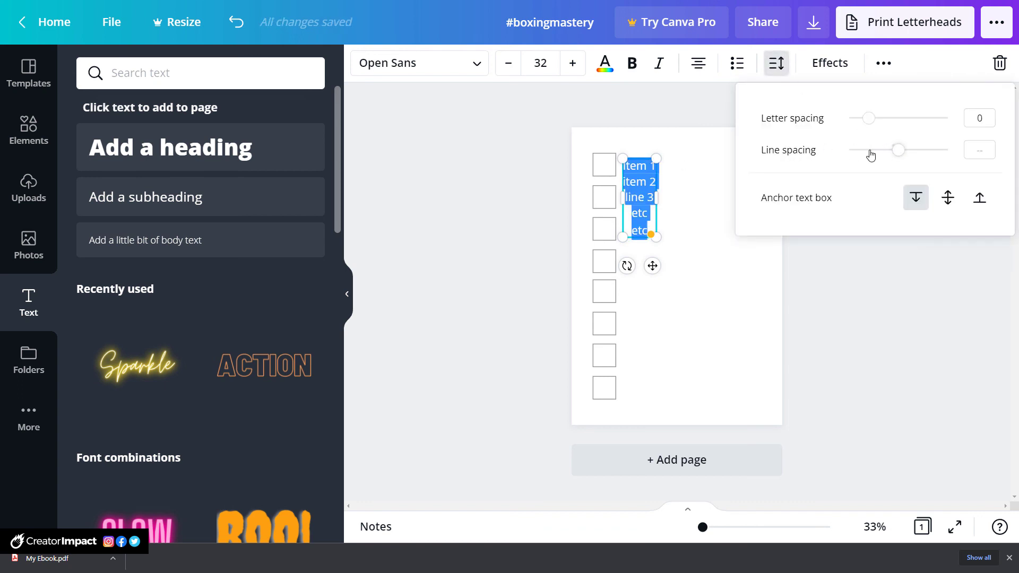
pyautogui.moveTo(901, 154); pyautogui.dragTo(980, 169)
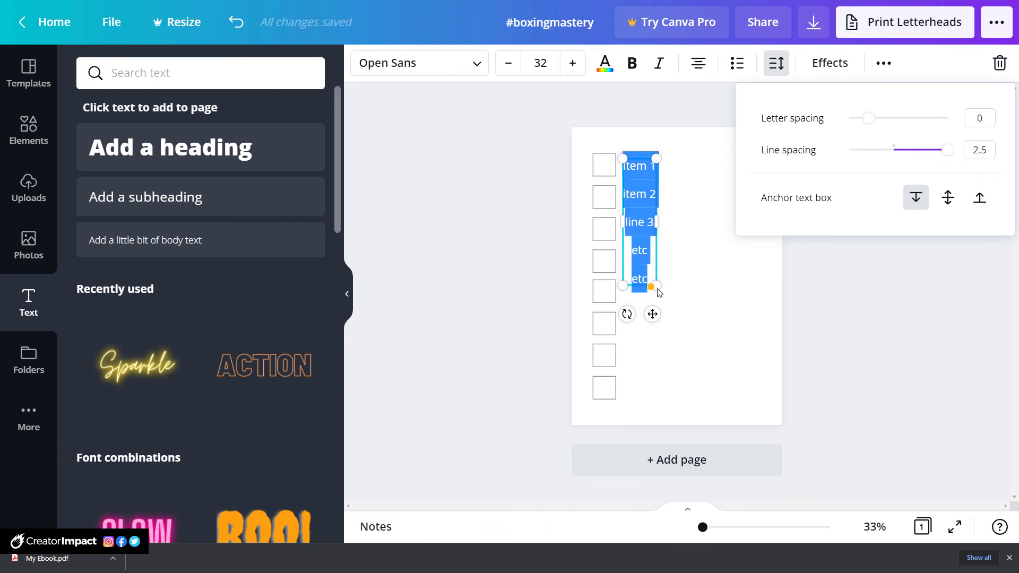
pyautogui.moveTo(658, 287); pyautogui.dragTo(669, 298)
pyautogui.click(716, 285)
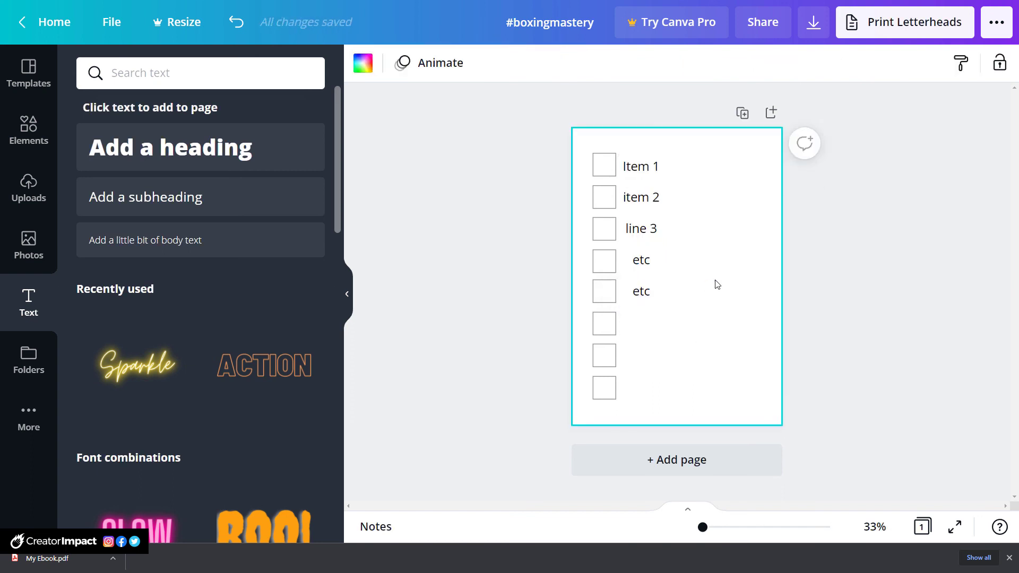
# Left-align the list text and colour it red
pyautogui.click(652, 228)
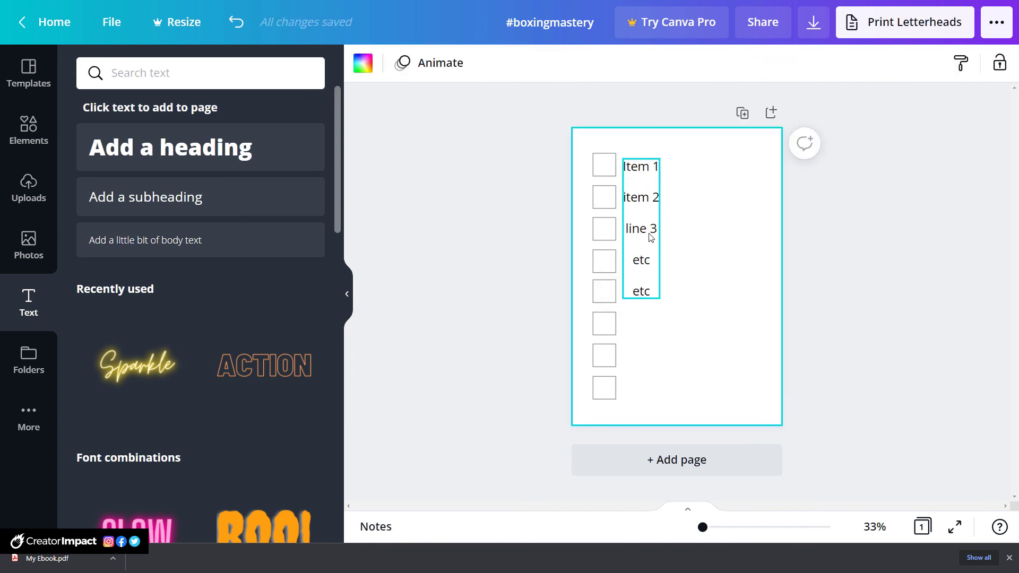
pyautogui.click(706, 64)
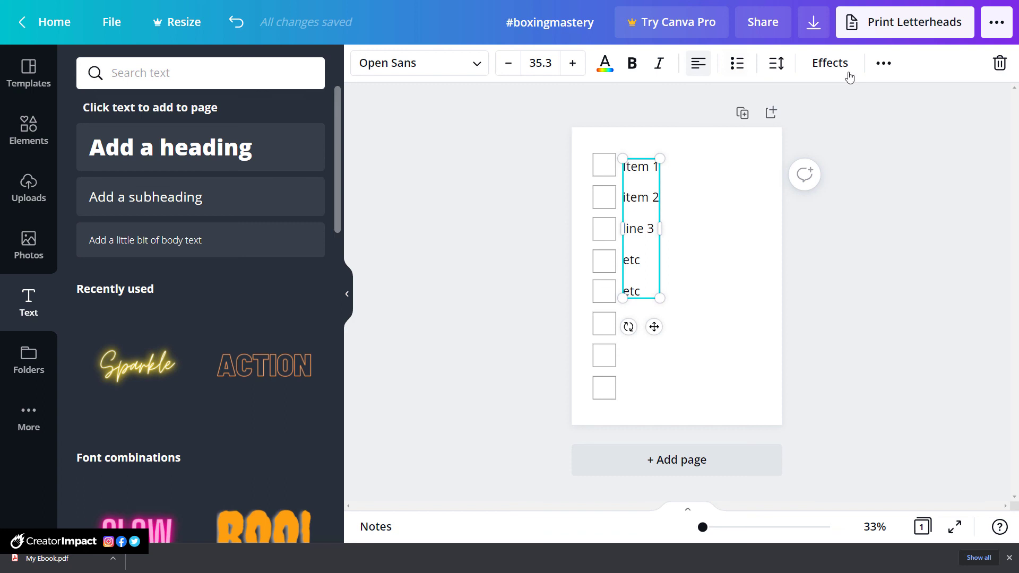
pyautogui.click(634, 66)
pyautogui.click(633, 65)
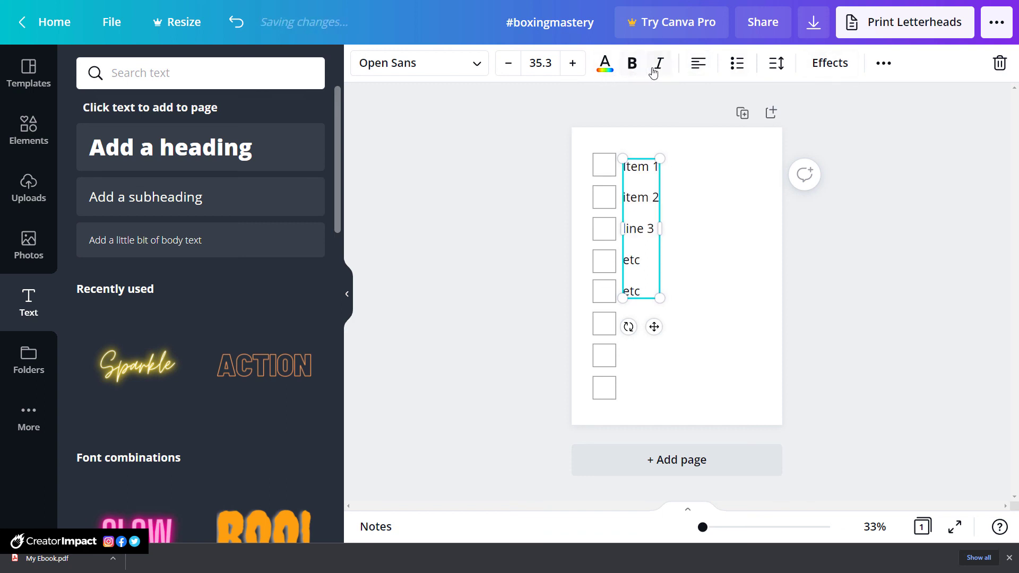
pyautogui.click(657, 64)
pyautogui.click(658, 64)
pyautogui.click(605, 67)
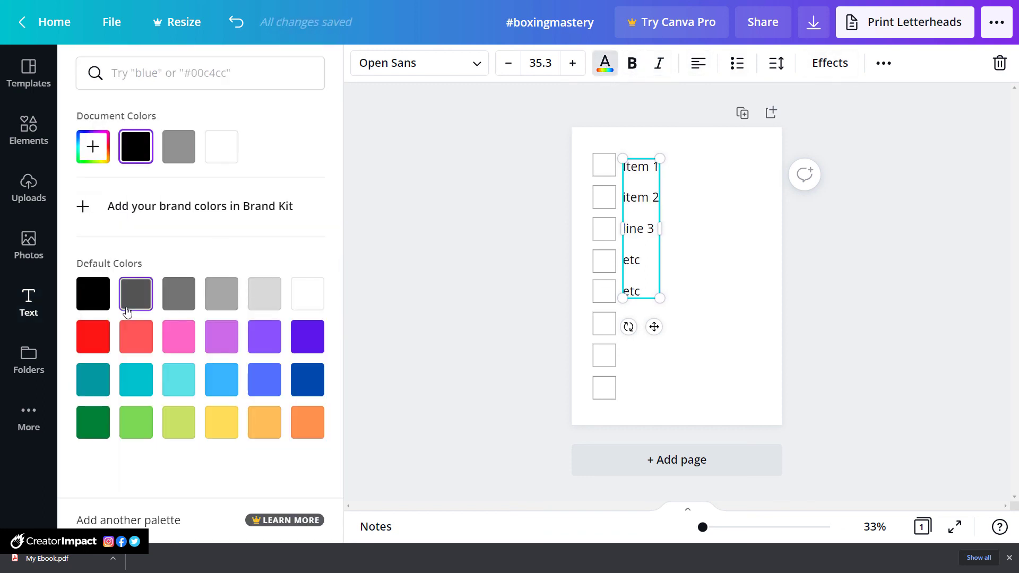
pyautogui.click(98, 338)
pyautogui.click(401, 228)
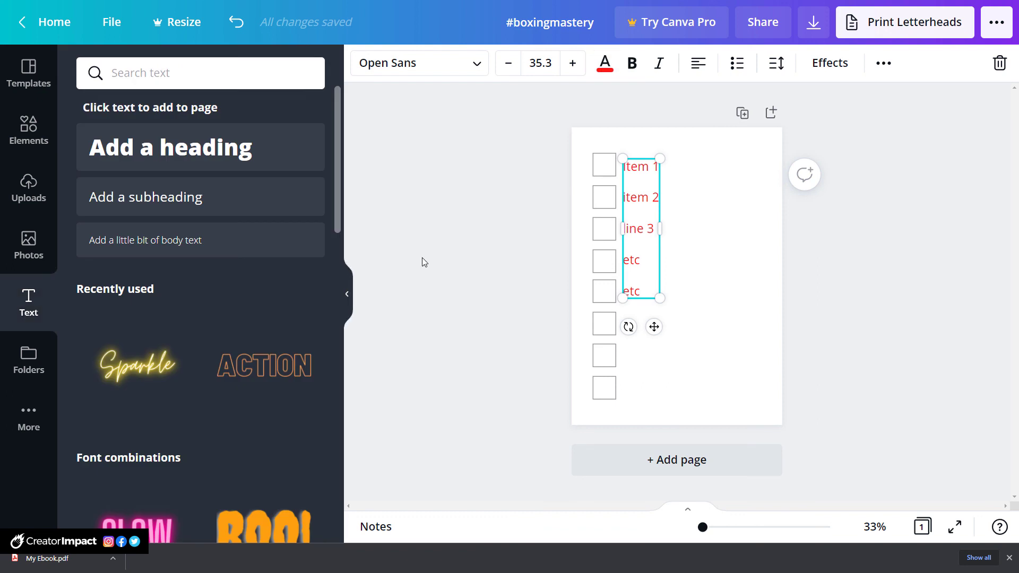
pyautogui.click(441, 273)
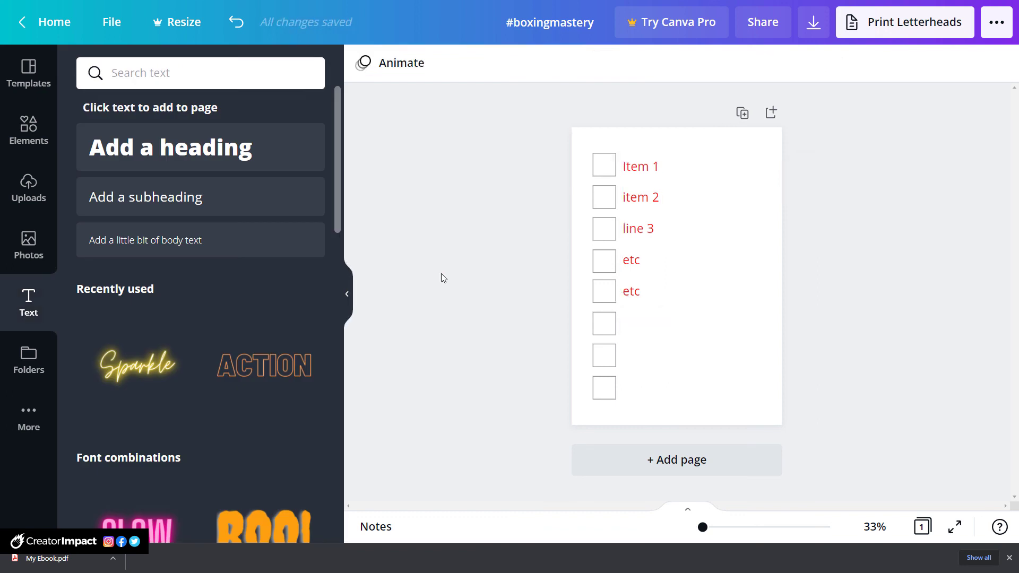